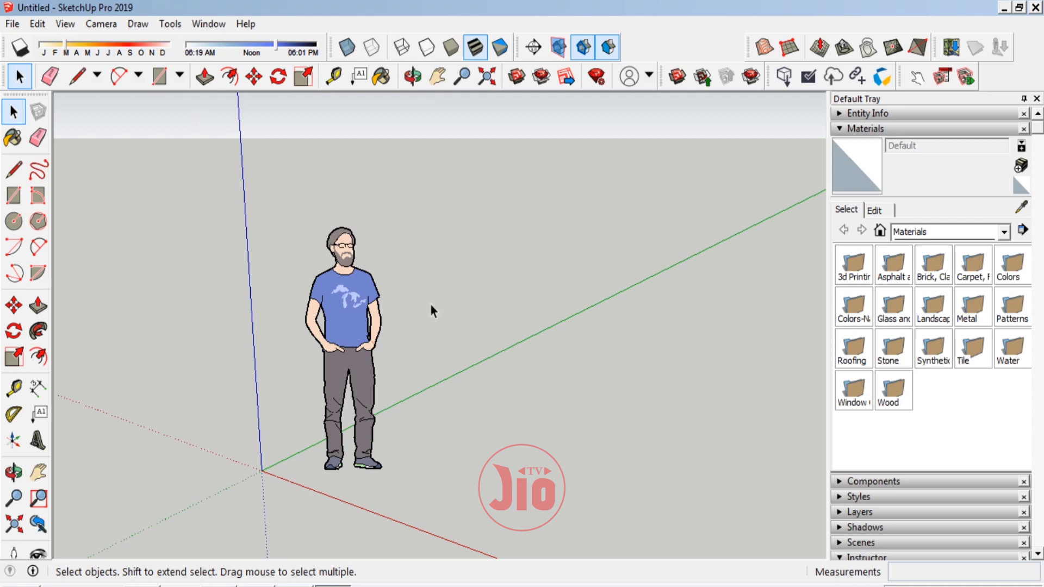
Delete the person figure, then set length units to Decimal centimetres with 0,0 cm precision
left_click(341, 332)
key("Delete")
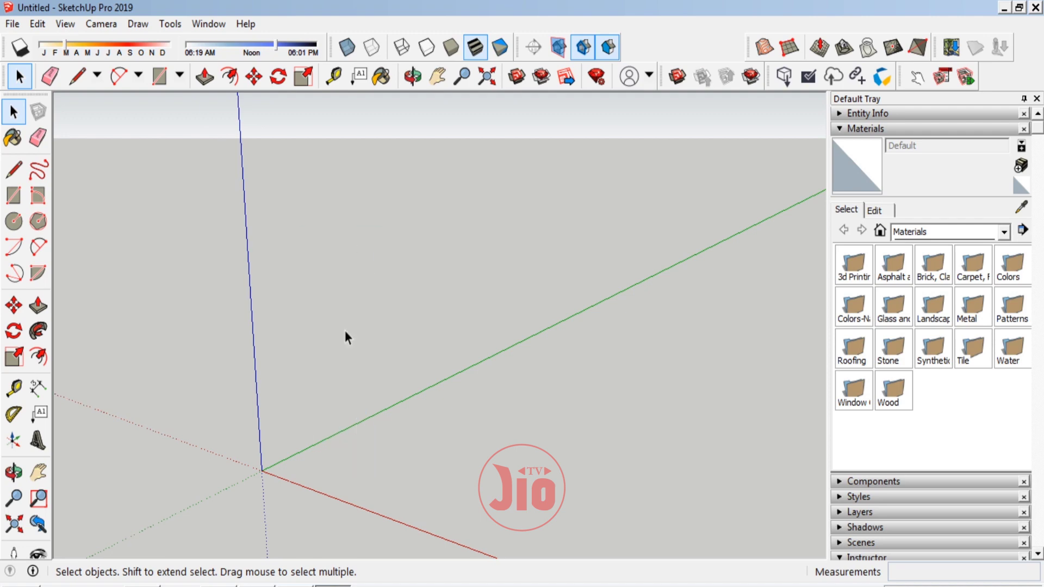
left_click(63, 28)
mouse_move(103, 269)
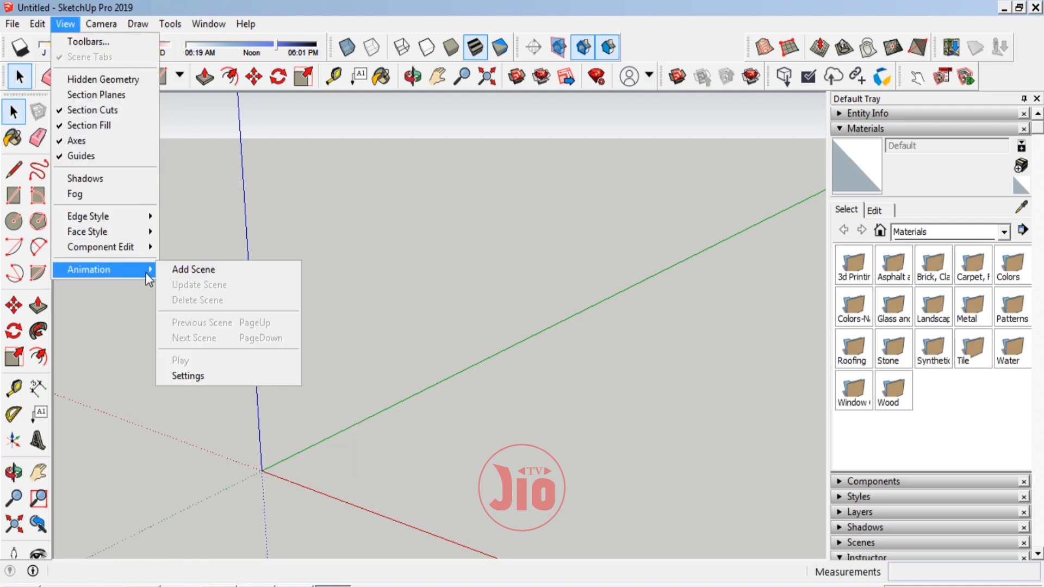
left_click(217, 375)
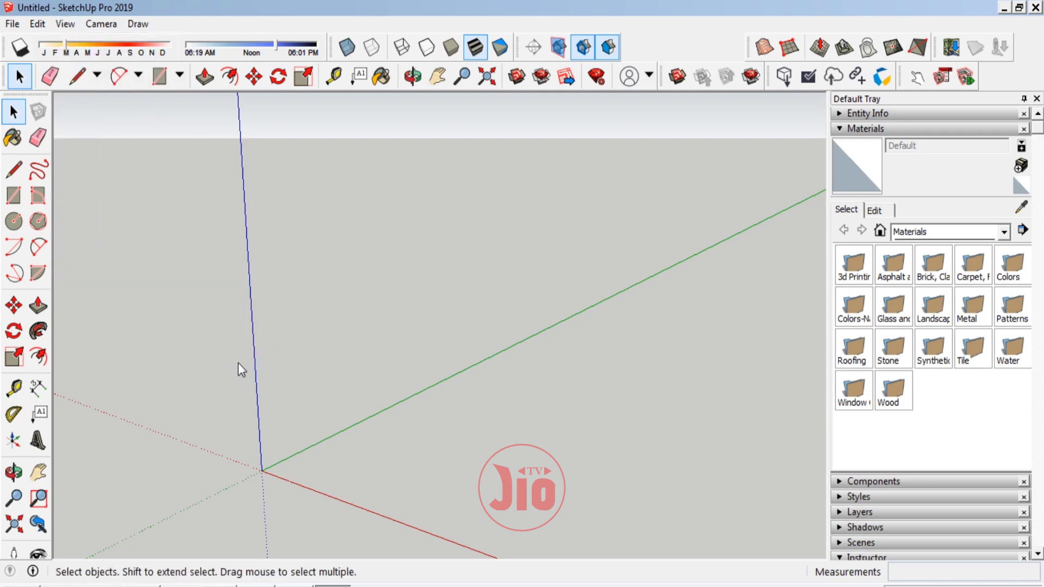
left_click(302, 260)
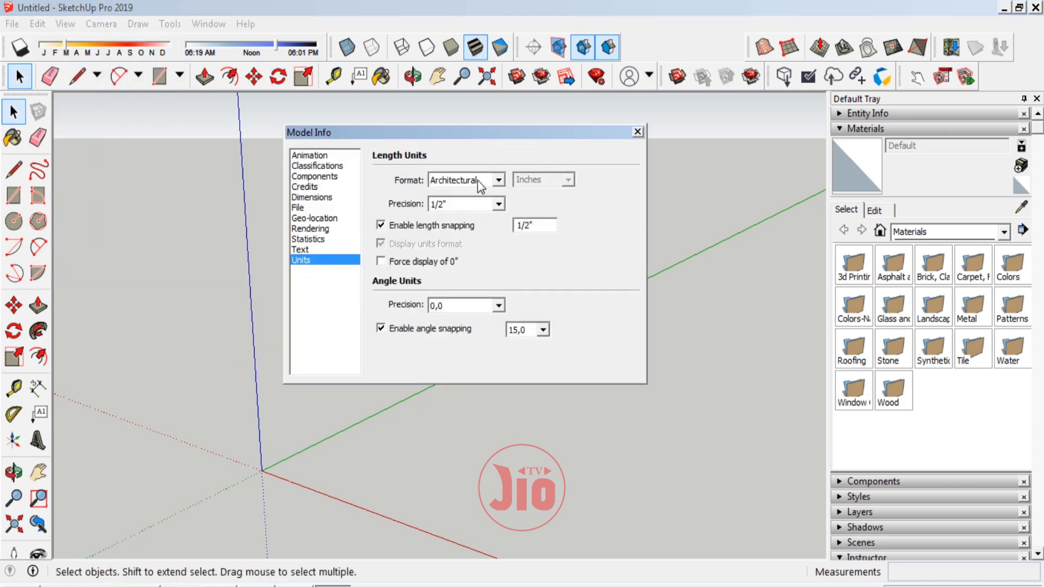
left_click(477, 181)
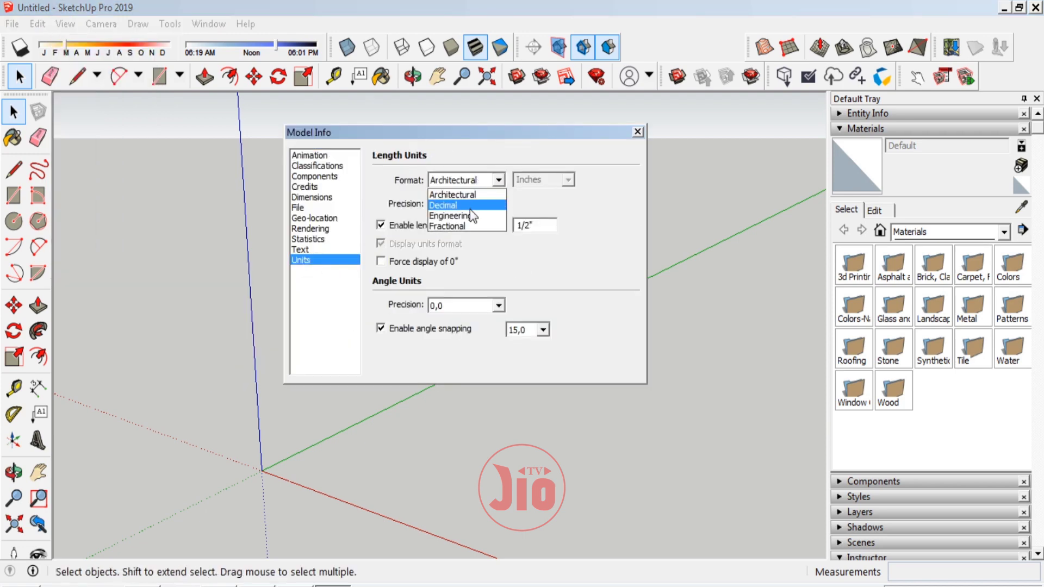
left_click(456, 202)
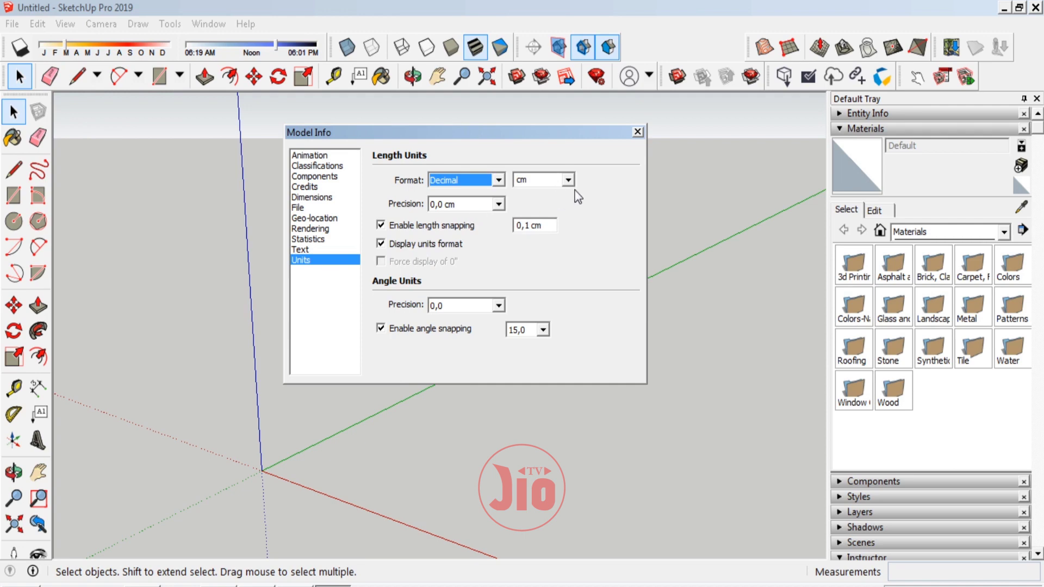
left_click(569, 180)
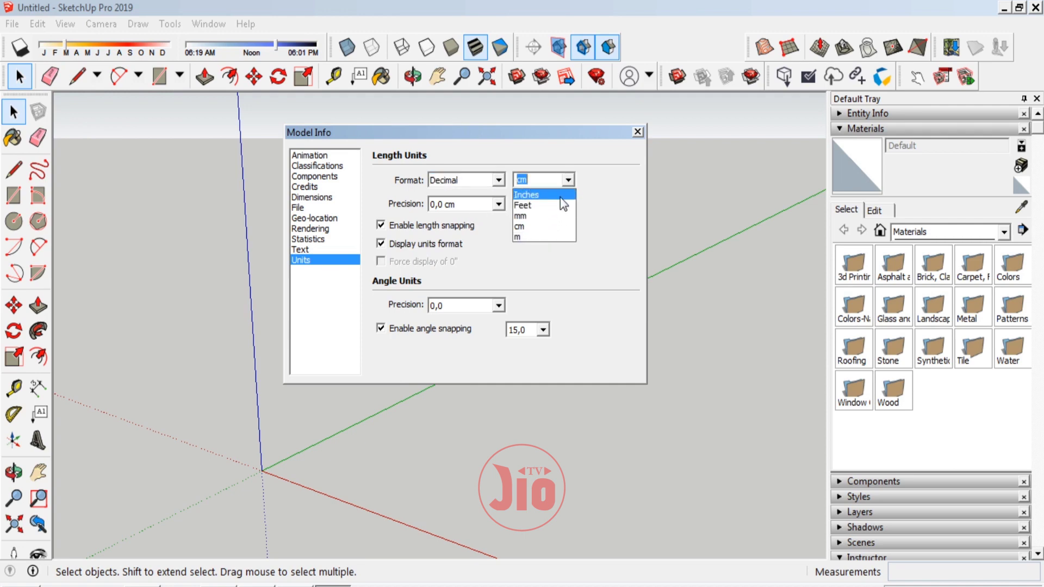
left_click(551, 229)
left_click(498, 206)
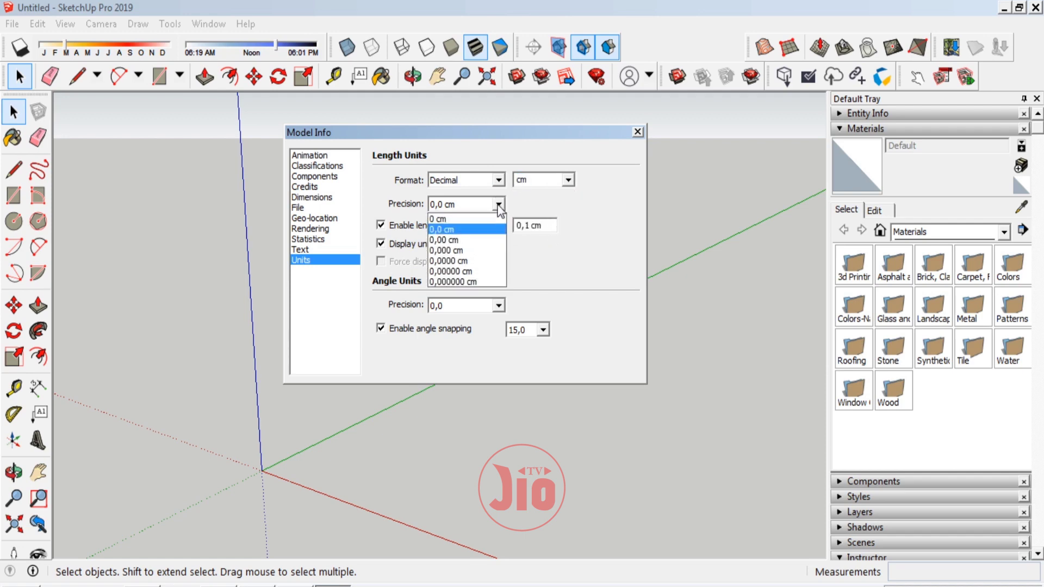
left_click(477, 232)
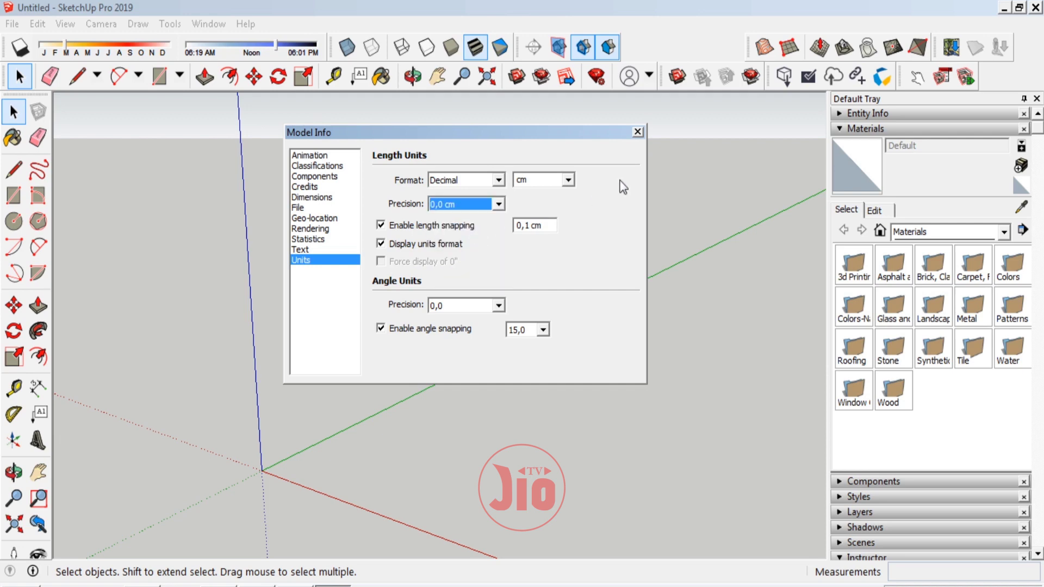
left_click(637, 132)
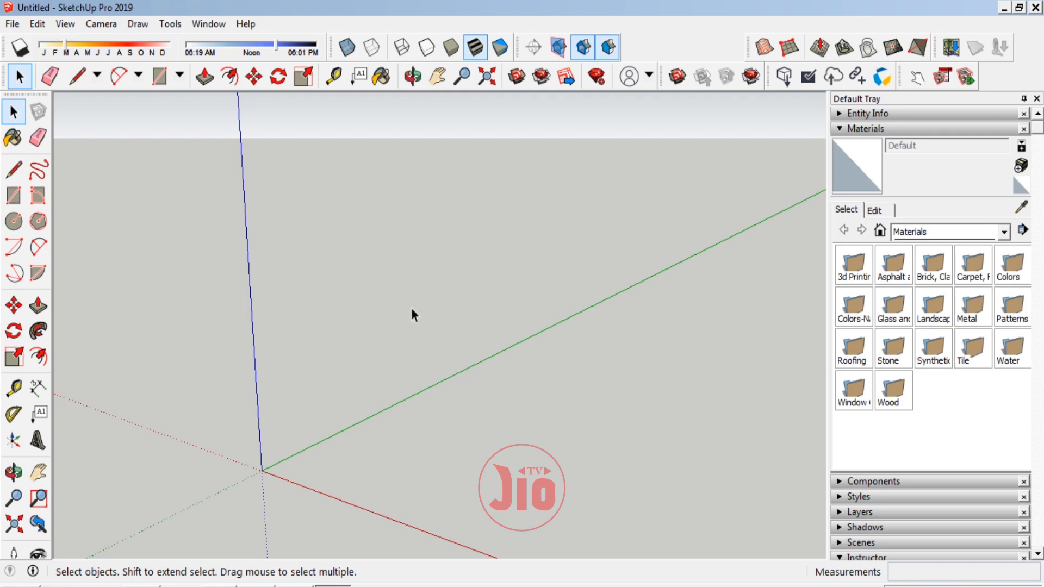
Draw lines from the origin: 1000 cm along the green axis, then 500 cm along red
left_click(14, 169)
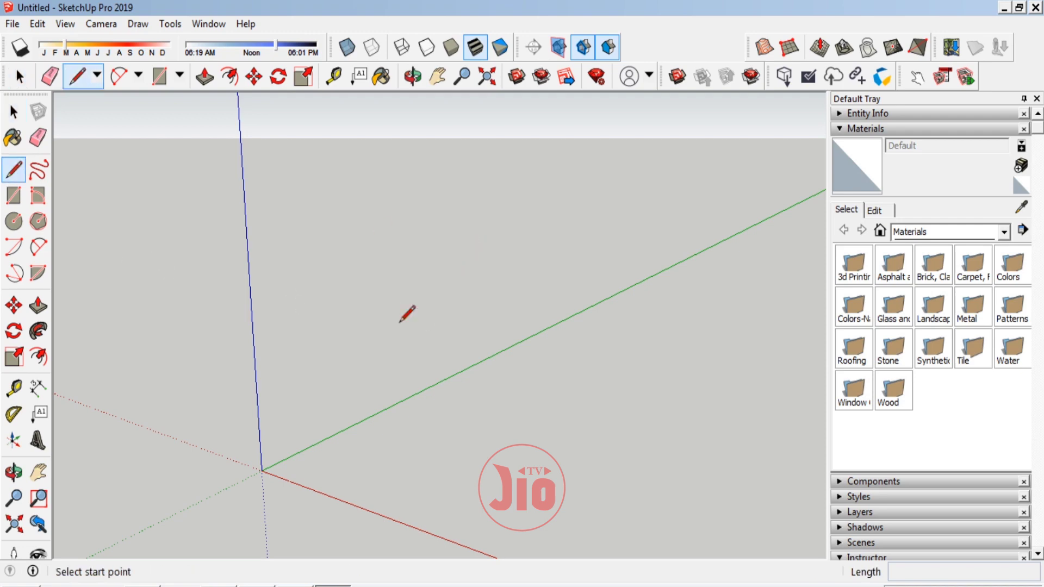
left_click(263, 470)
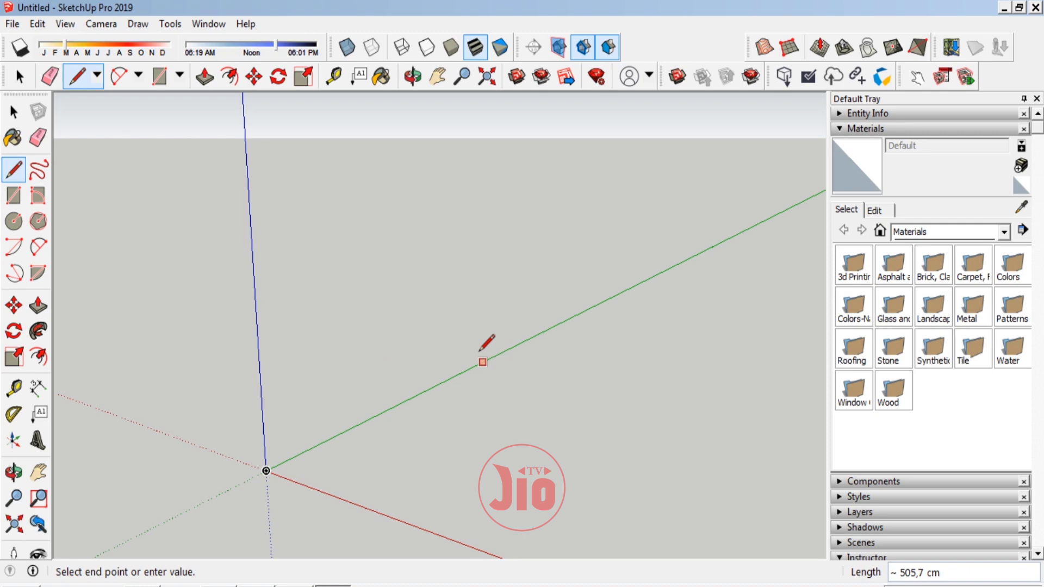
type("100")
type("0")
key("Return")
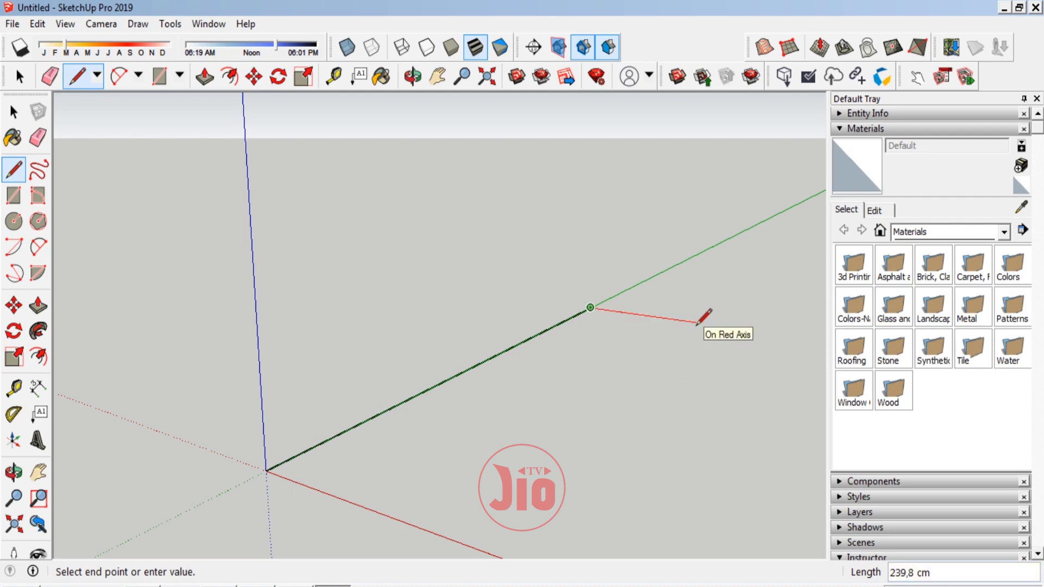
type("500")
key("Return")
Draw the 1000 cm return edge and close the outline at the origin into a face
scroll(359, 413, "down", 1)
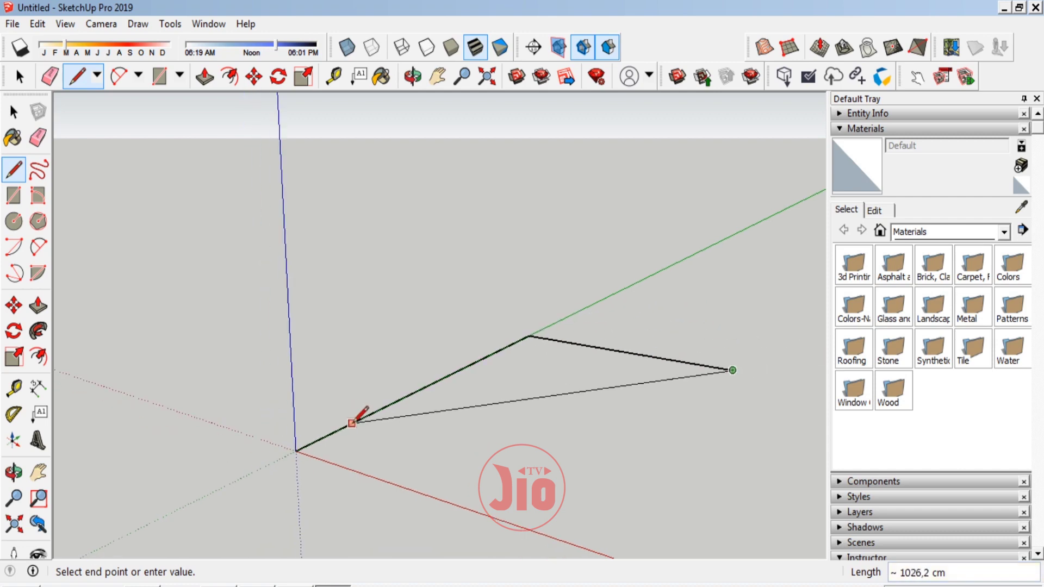
scroll(353, 423, "down", 1)
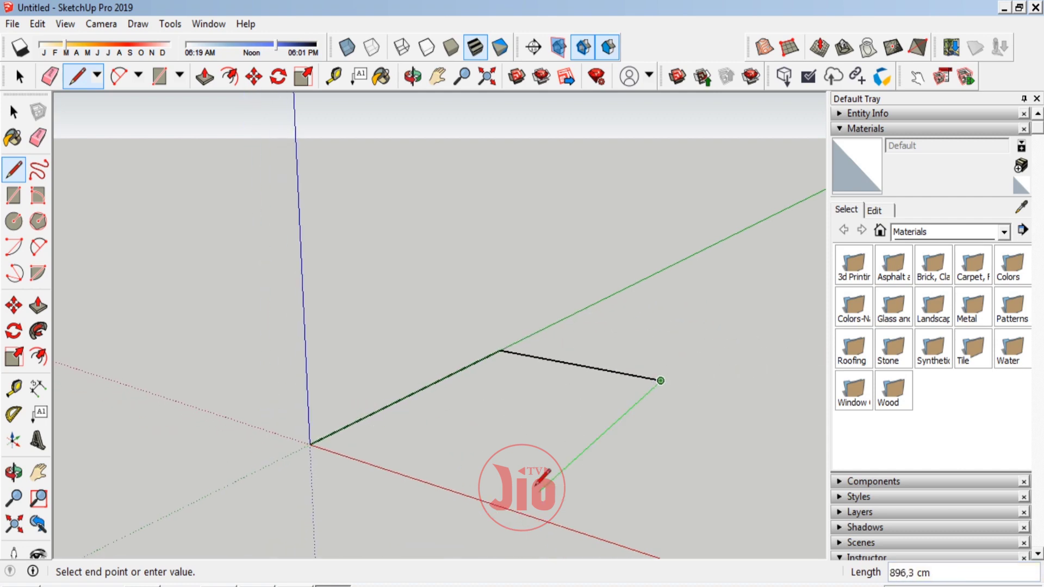
type("100")
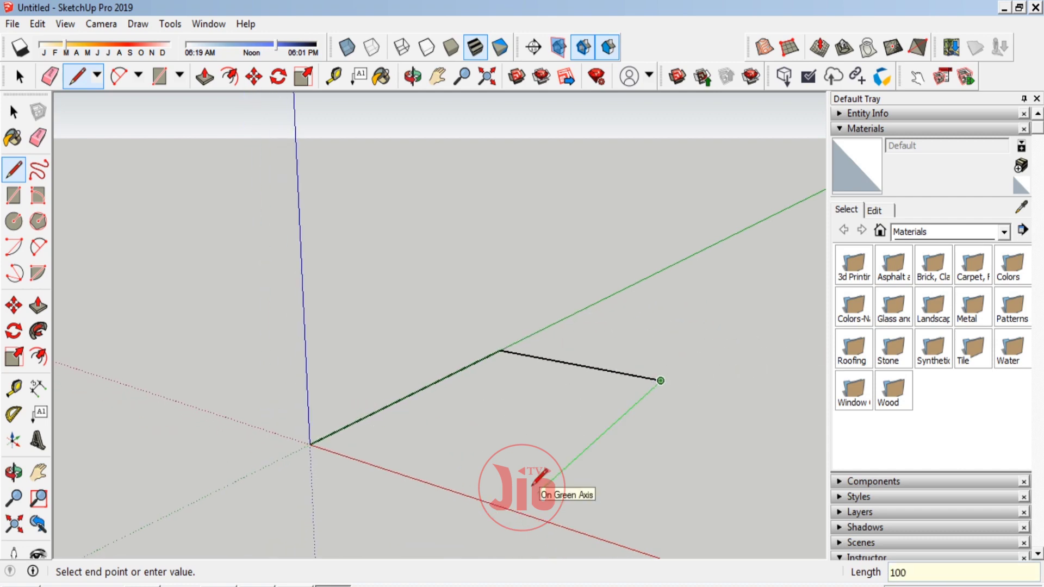
type("0")
key("Return")
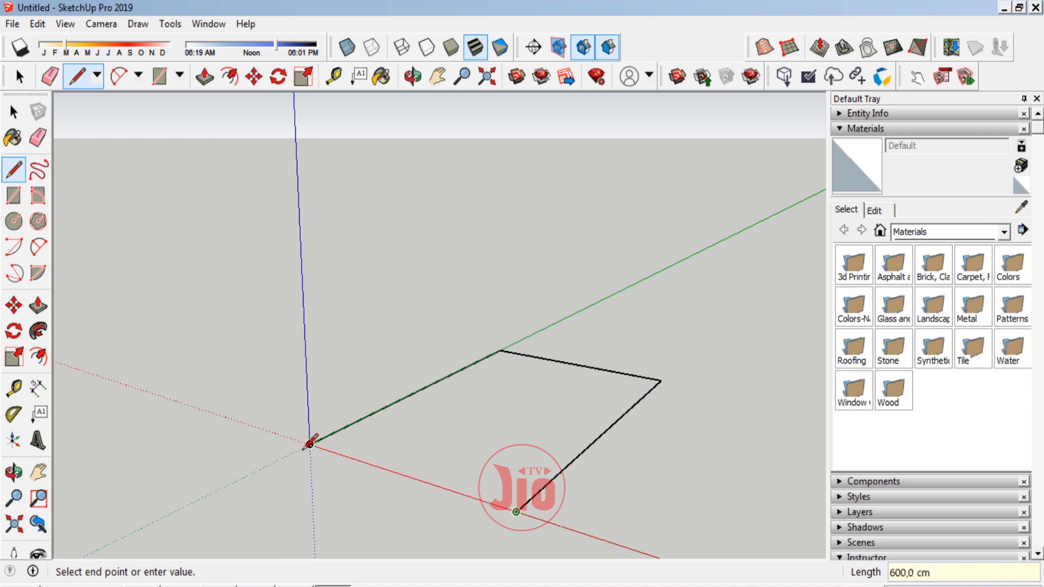
left_click(310, 444)
scroll(499, 448, "up", 2)
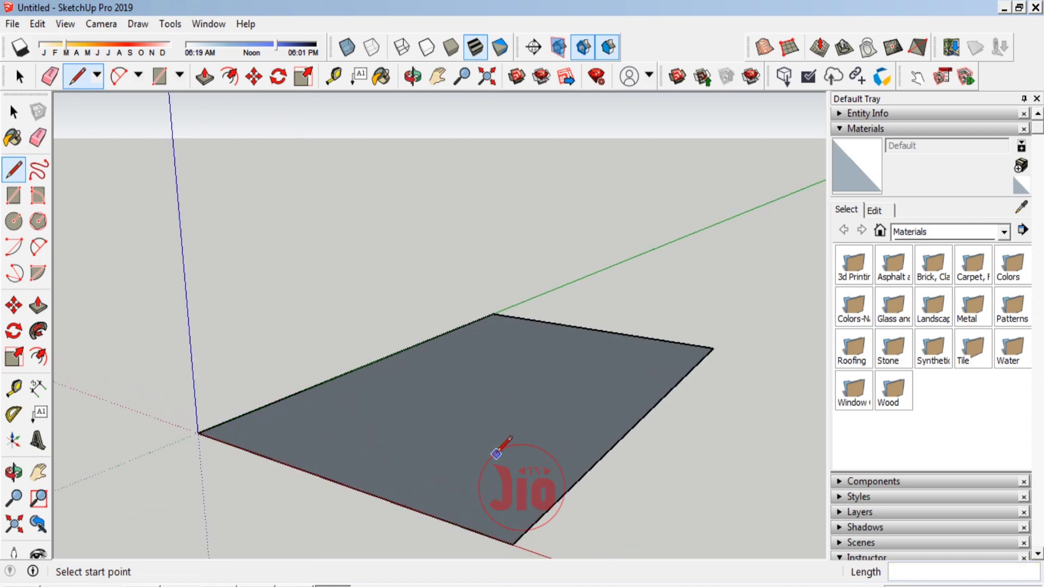
scroll(415, 417, "down", 1)
key("p")
left_click(445, 458)
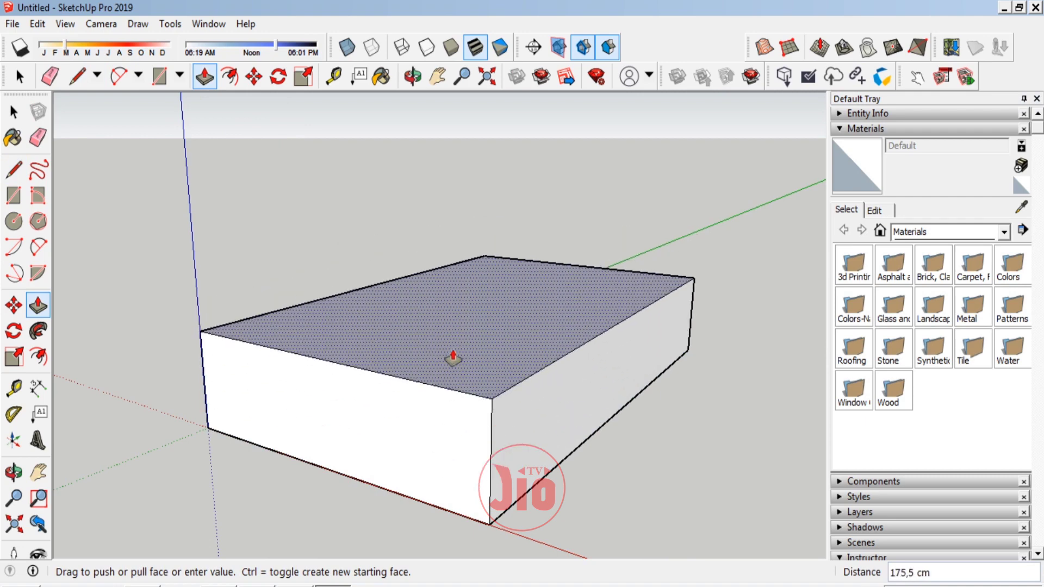
type("80")
key("Return")
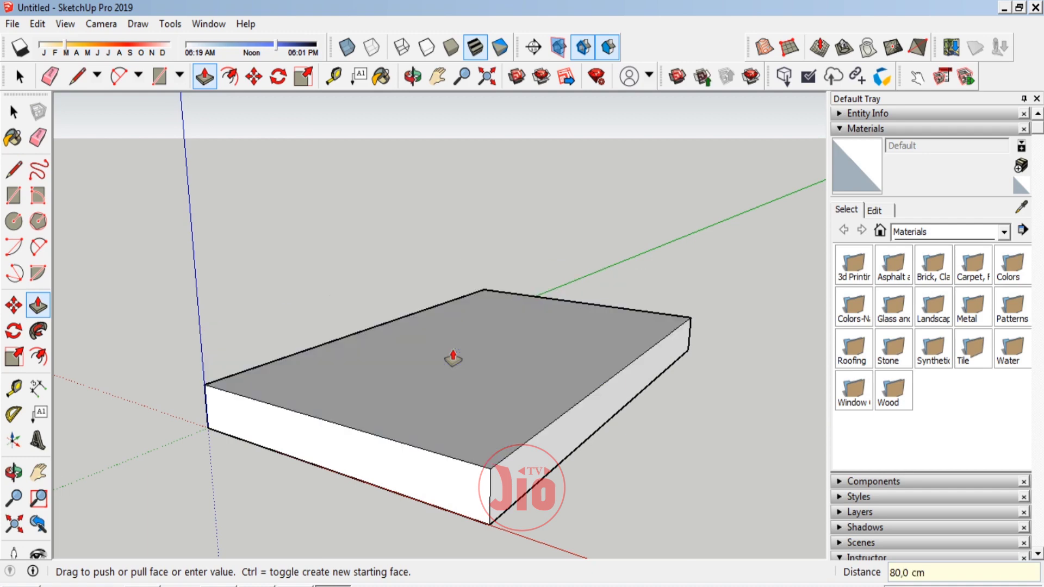
left_click(13, 472)
mouse_move(635, 344)
left_mouse_down()
mouse_move(272, 291)
mouse_move(566, 222)
left_mouse_up()
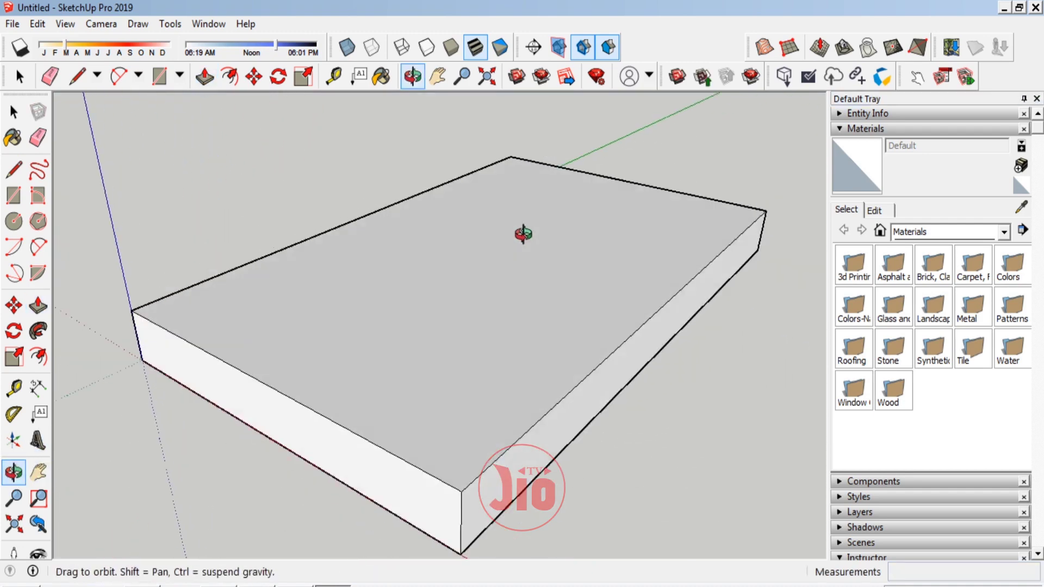
left_click(14, 388)
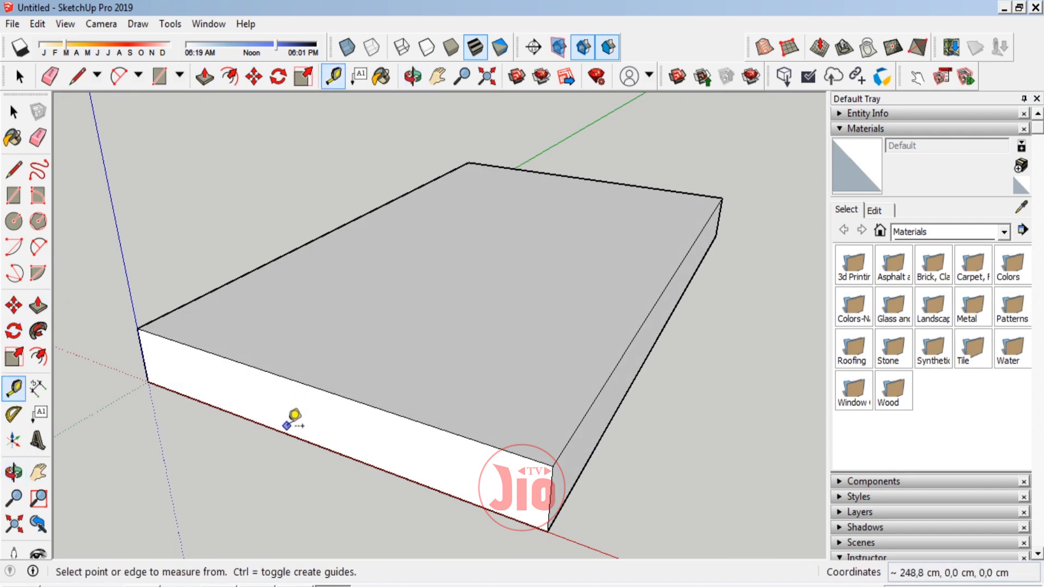
left_click(285, 433)
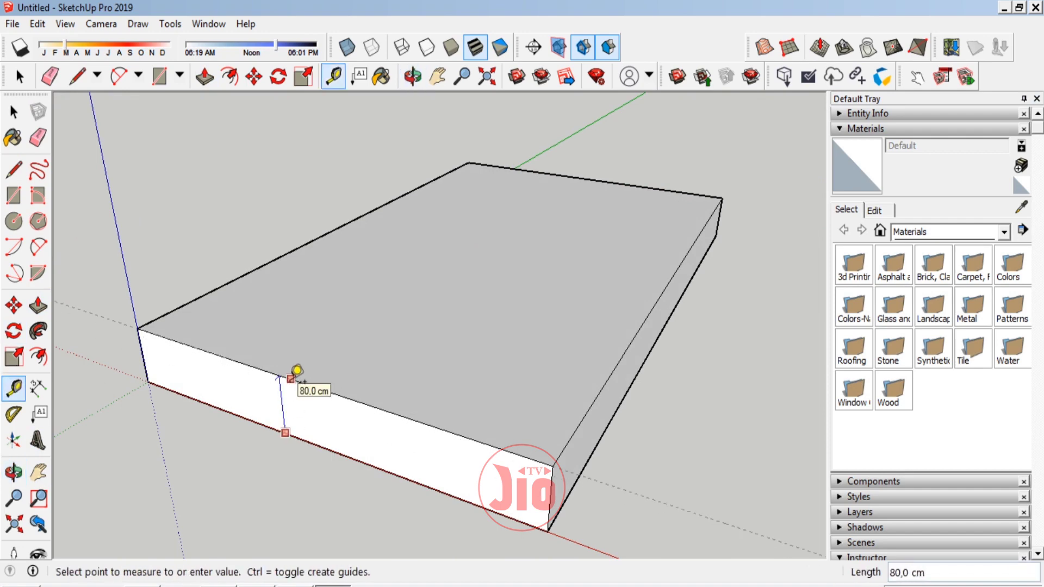
left_click(13, 272)
left_click(14, 388)
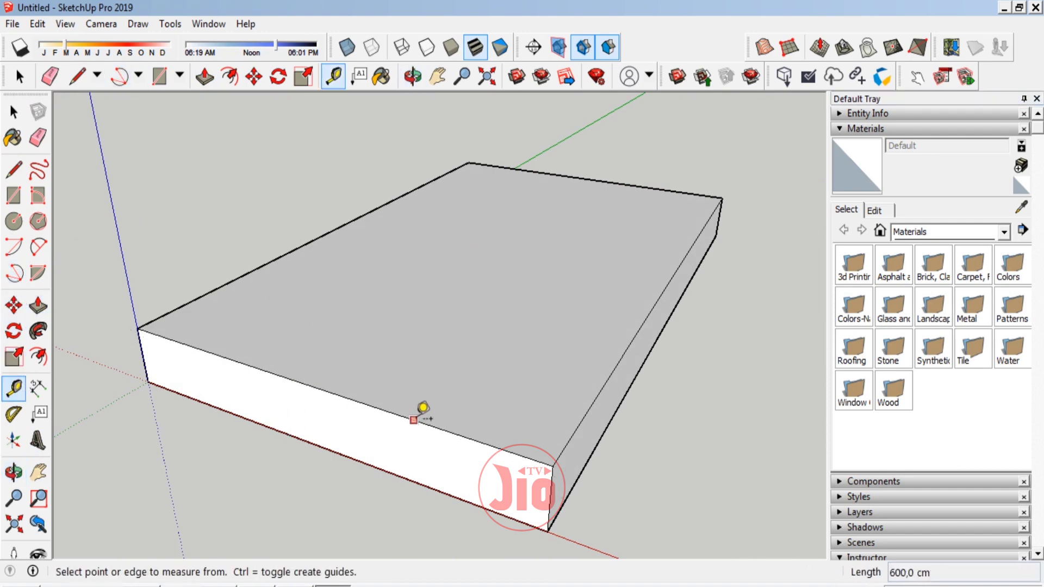
left_click(419, 421)
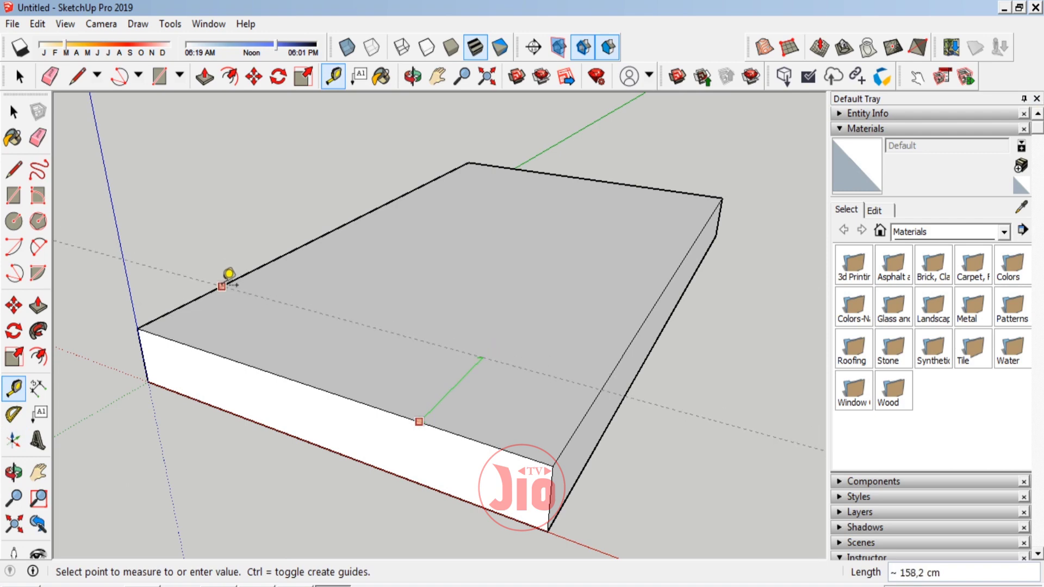
left_click(13, 388)
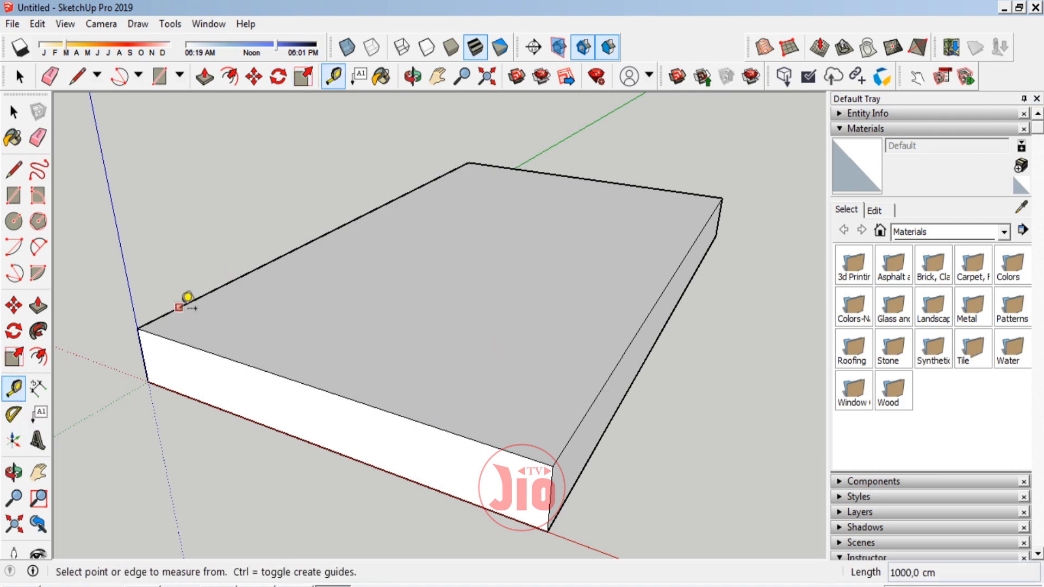
left_click(179, 307)
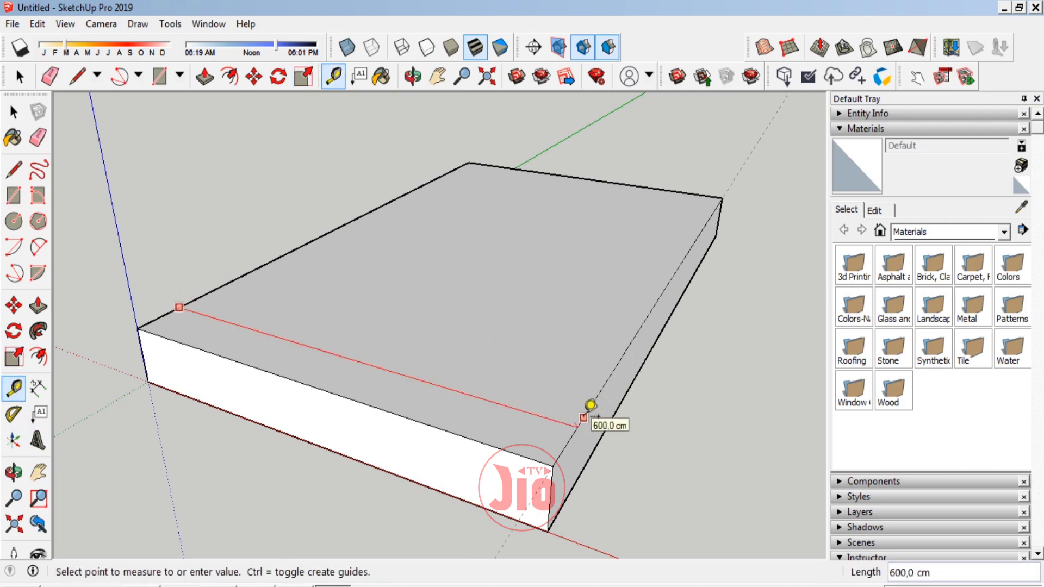
left_click(13, 472)
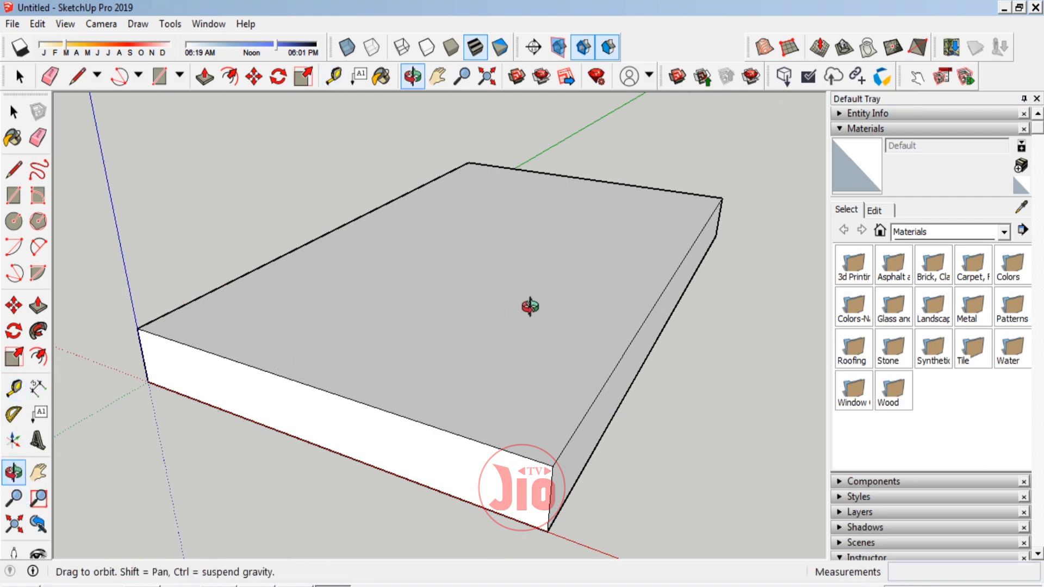
mouse_move(529, 305)
left_mouse_down()
mouse_move(240, 405)
mouse_move(299, 335)
mouse_move(371, 343)
left_mouse_up()
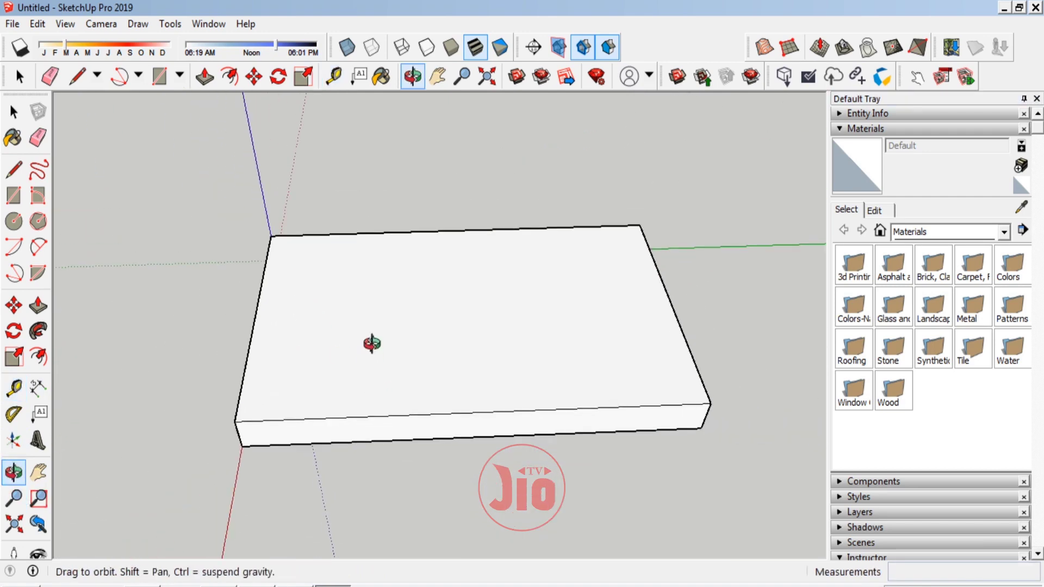
scroll(371, 343, "up", 1)
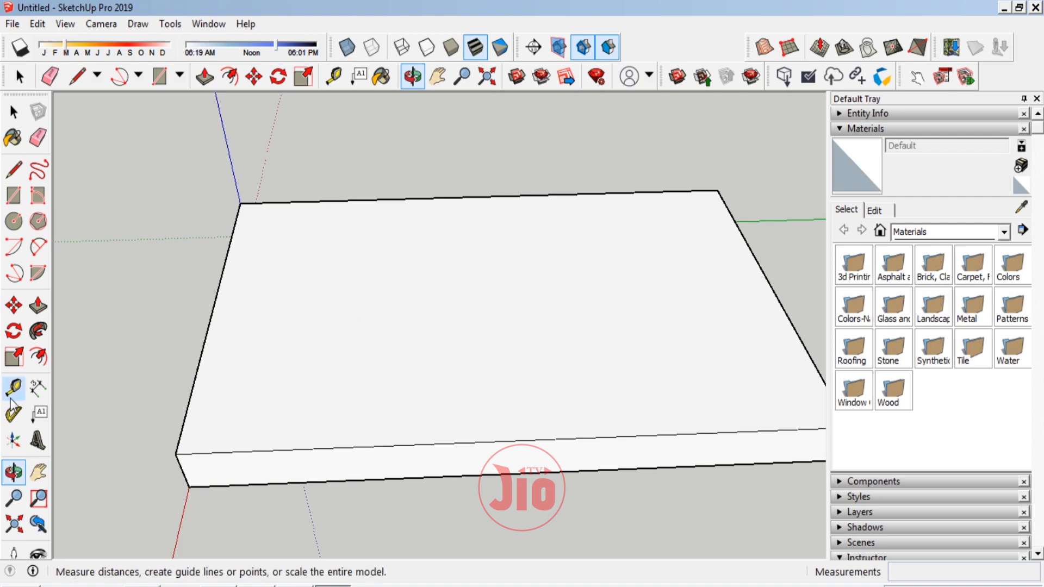
Offset the slab's top face outline inward by 12 cm
left_click(38, 356)
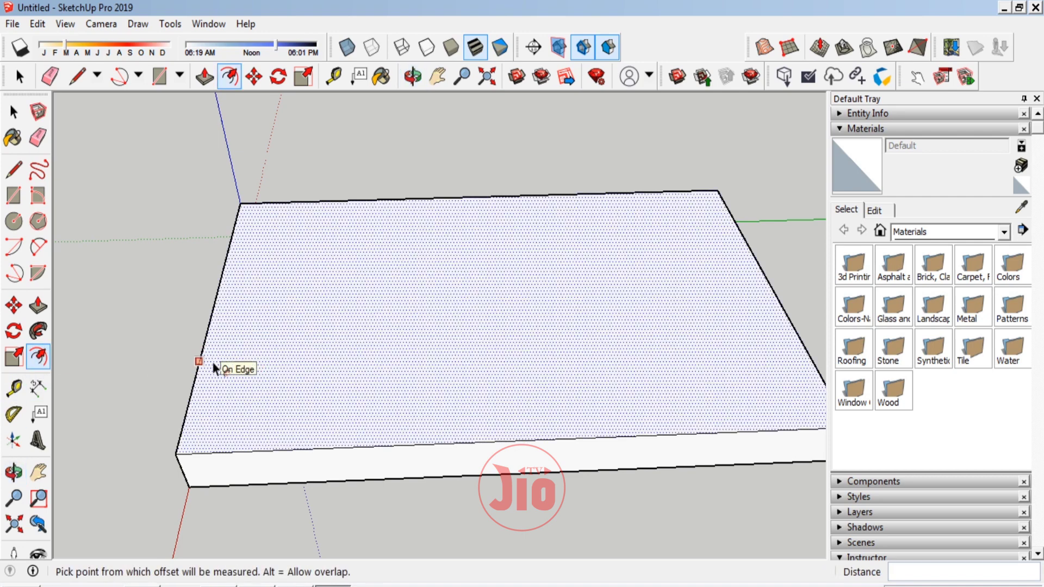
left_click(214, 364)
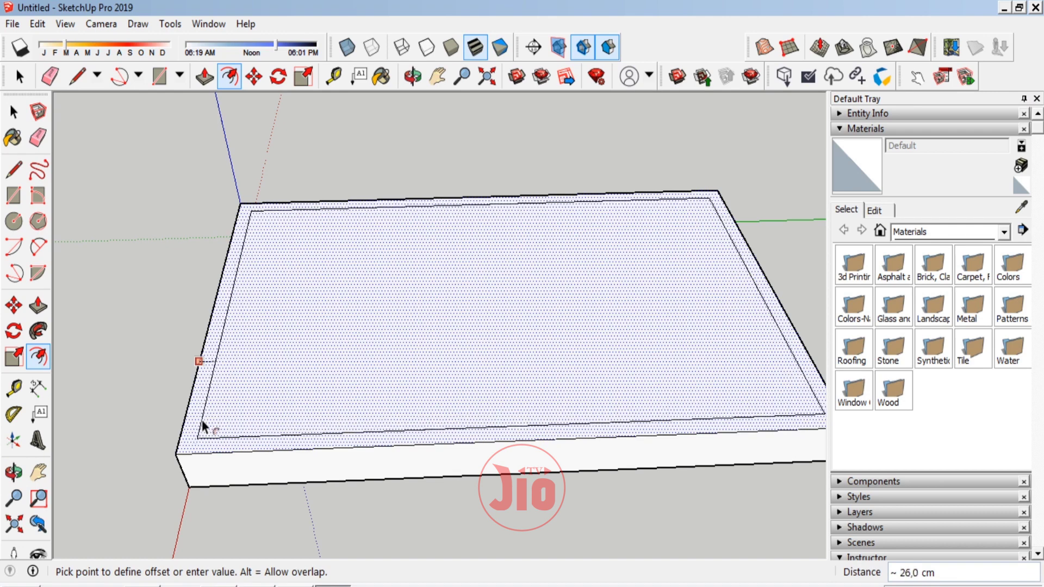
type("12")
key("Return")
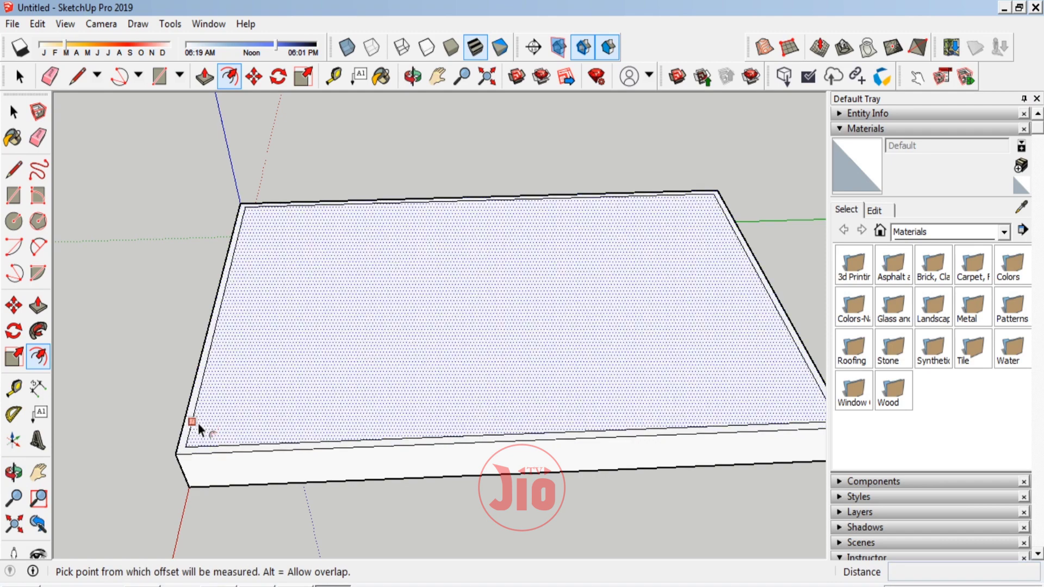
scroll(197, 423, "up", 3)
scroll(217, 460, "up", 2)
Attempt further offsets on the top border strip, then cancel them
left_click(250, 478)
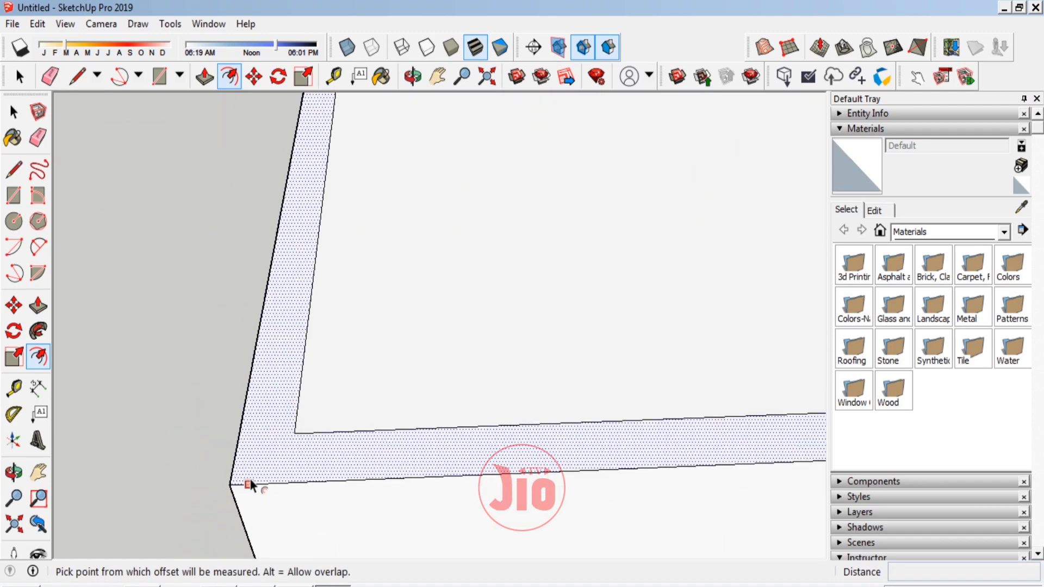
scroll(250, 478, "down", 3)
left_click(250, 469)
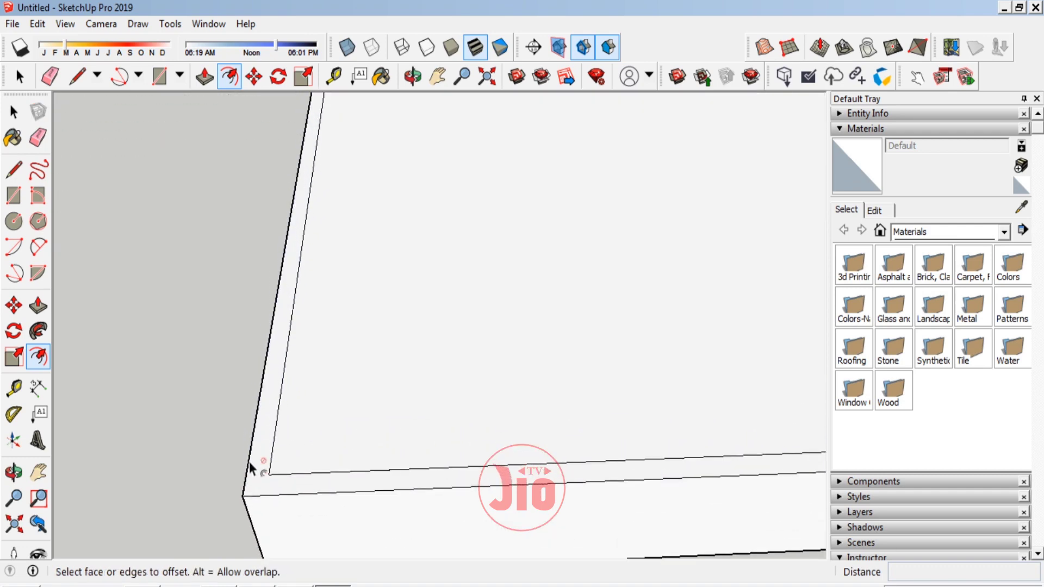
scroll(250, 466, "down", 1)
scroll(255, 462, "up", 1)
left_click(265, 455)
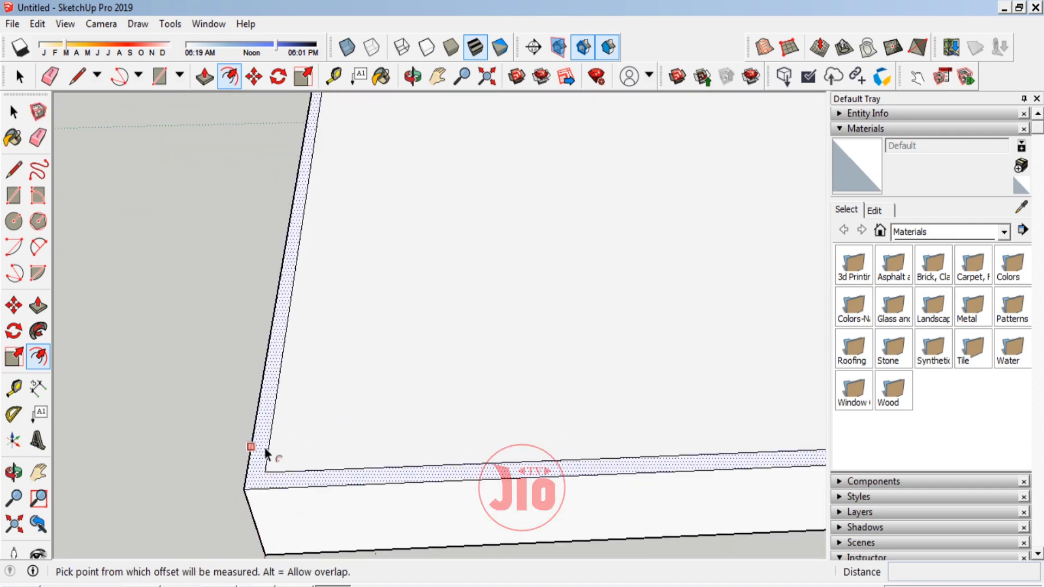
scroll(267, 456, "down", 2)
key("Escape")
left_click(253, 419)
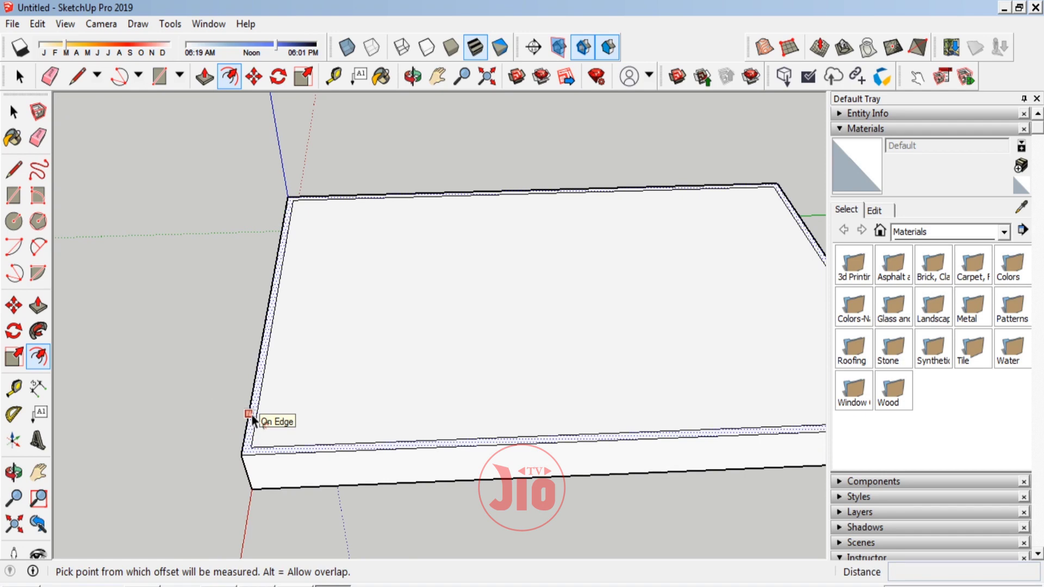
key("Escape")
Select the whole slab with all its faces and edges
left_click(14, 112)
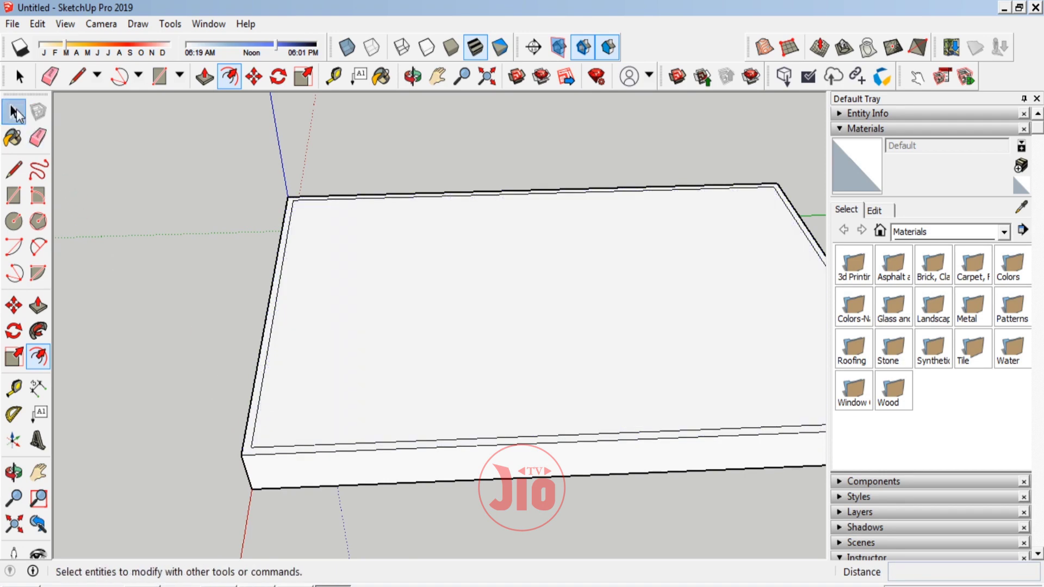
triple_click(393, 350)
scroll(353, 348, "down", 2)
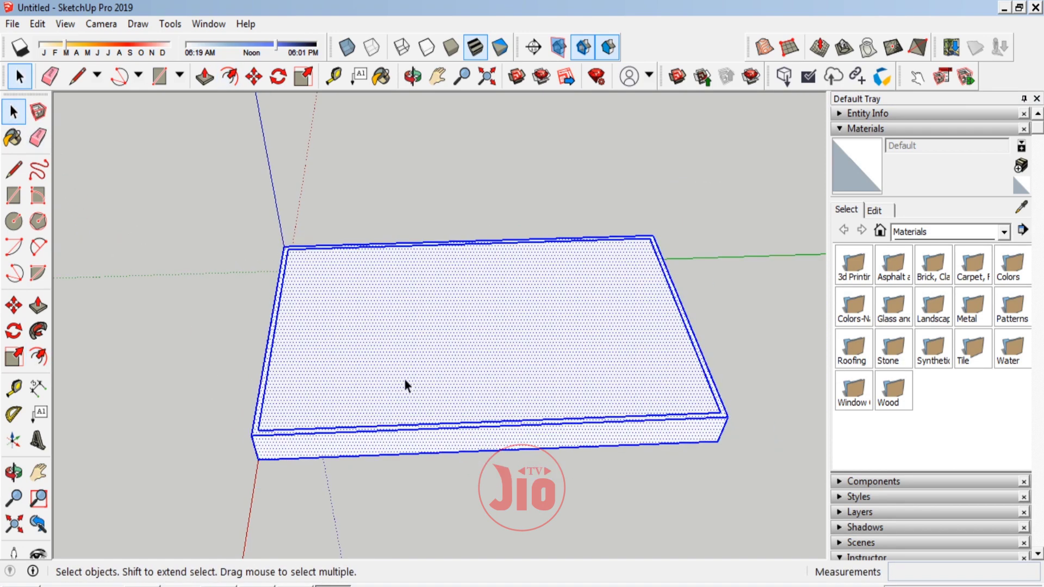
scroll(435, 384, "up", 2)
Paint the selected slab with Color M08 from the Colors library
left_click(914, 233)
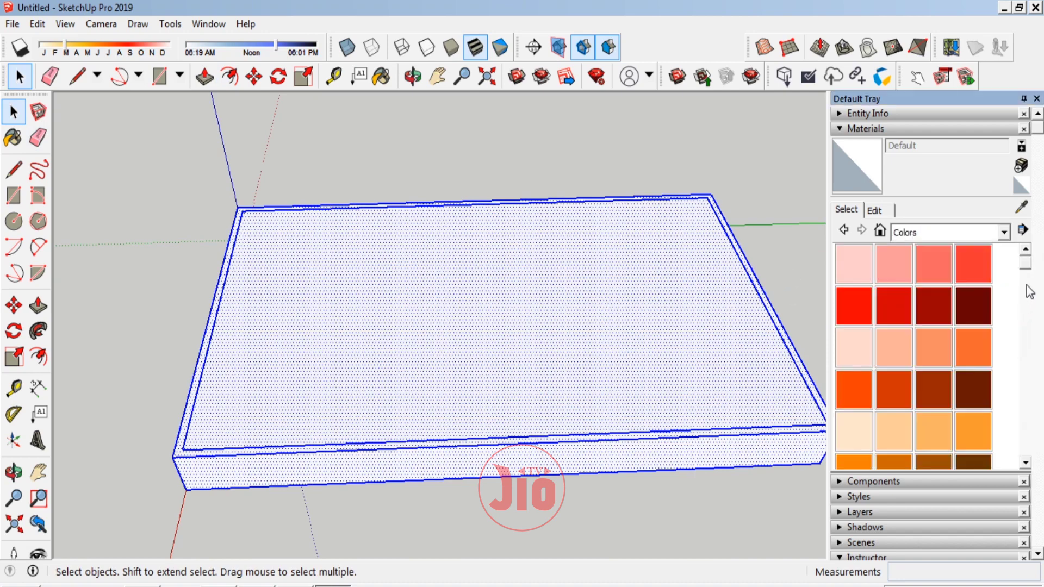
left_click_drag(1027, 274, 1035, 438)
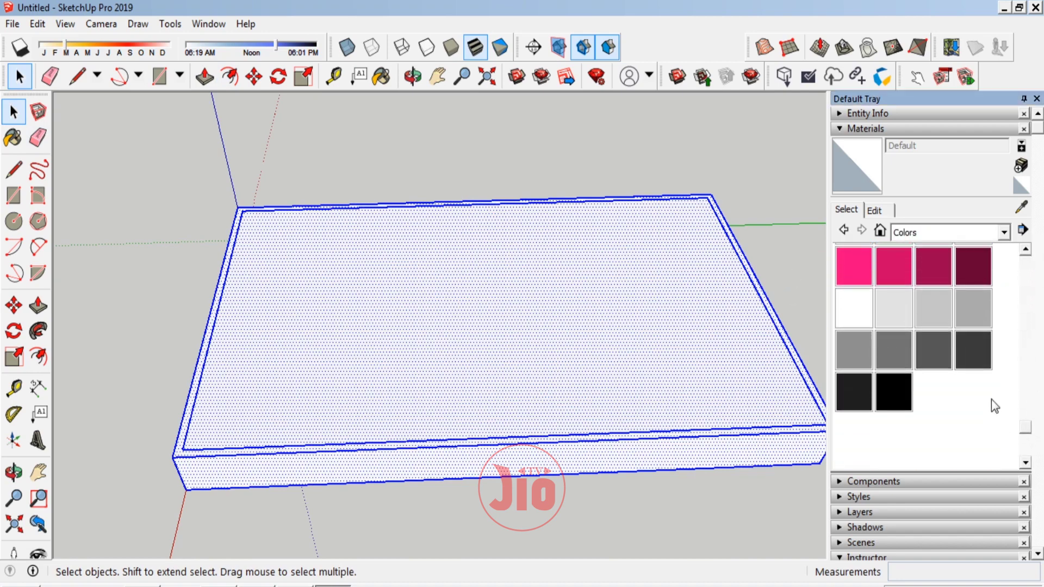
left_click(860, 396)
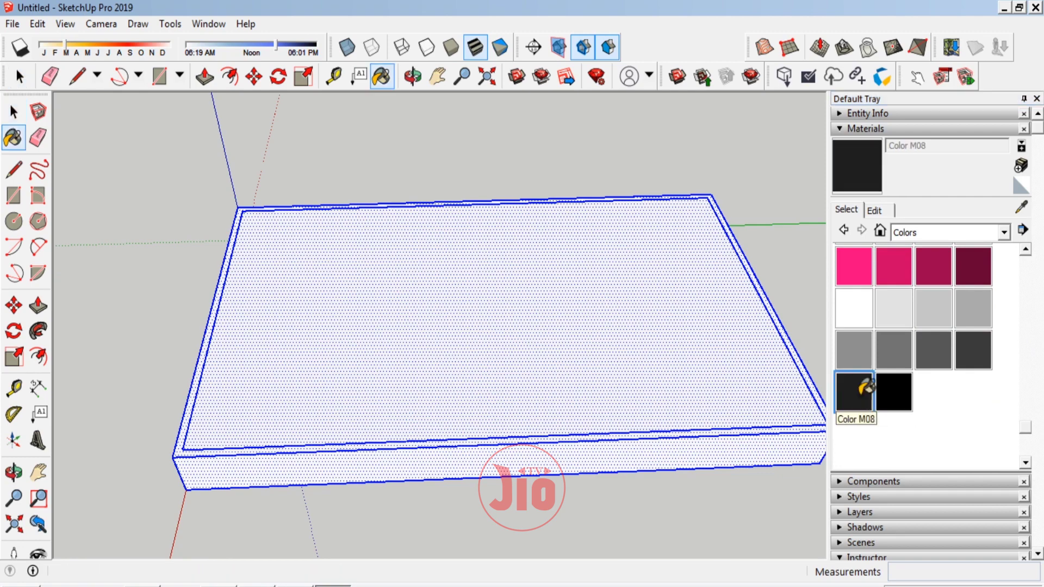
left_click(579, 360)
Deselect the slab and orbit closer to its front-left corner
left_click(14, 111)
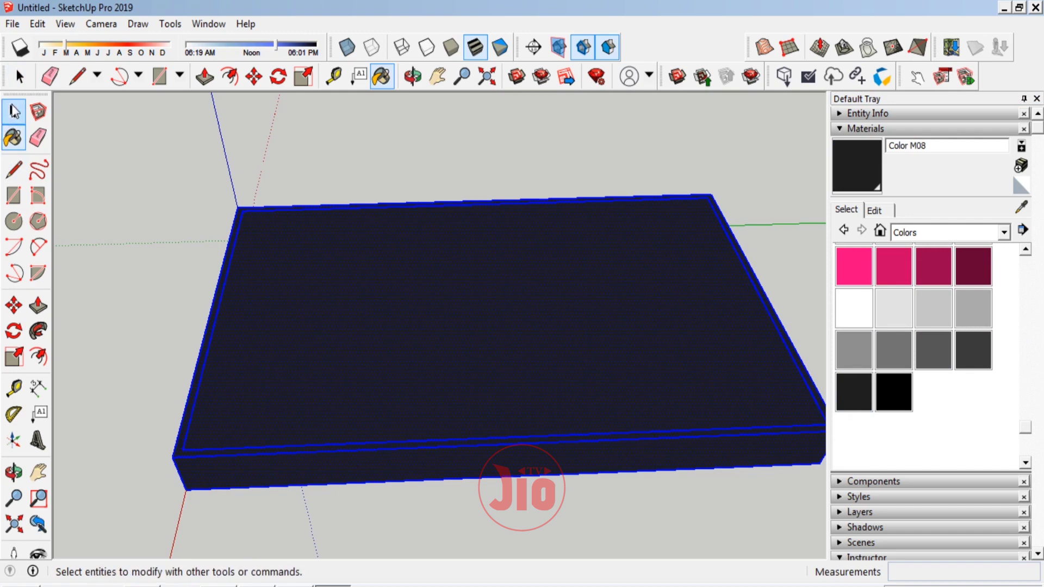
left_click(14, 111)
left_click(171, 383)
scroll(204, 433, "up", 5)
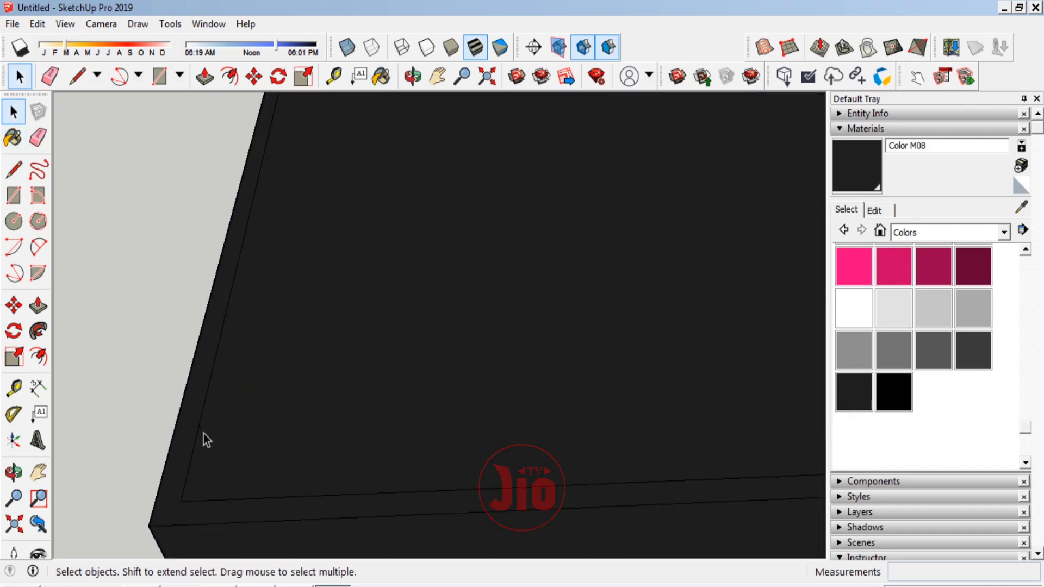
mouse_move(250, 399)
middle_mouse_down()
mouse_move(296, 483)
mouse_move(262, 438)
mouse_move(271, 445)
middle_mouse_up()
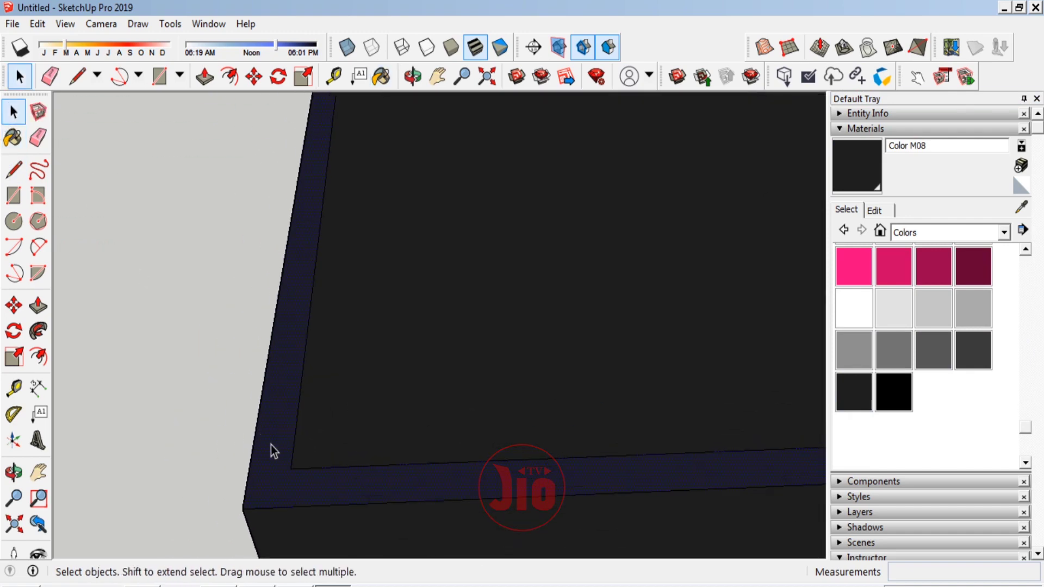
Create a new material using the gold gradient image as its texture
left_click(1021, 166)
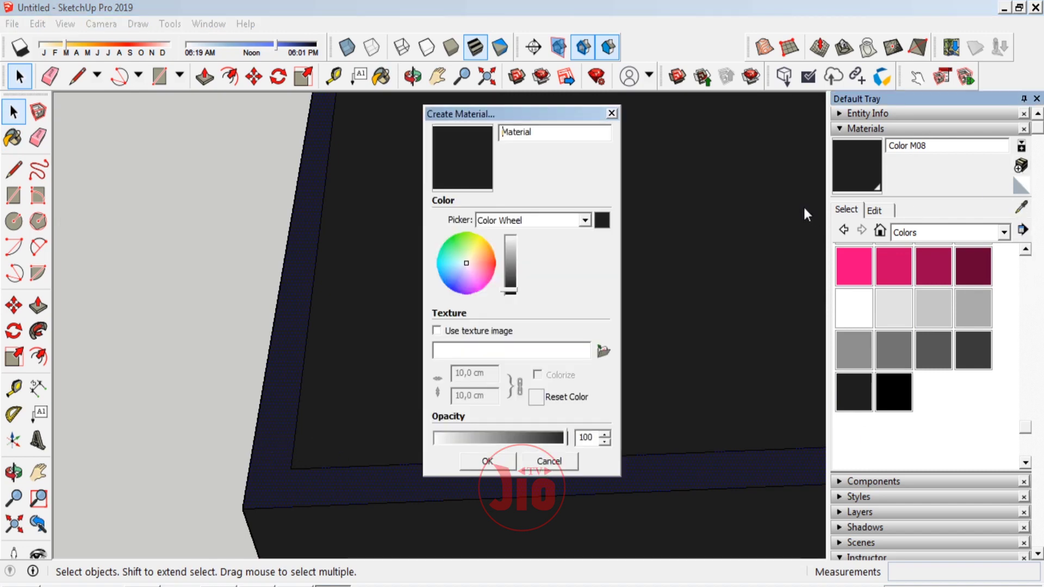
left_click(603, 352)
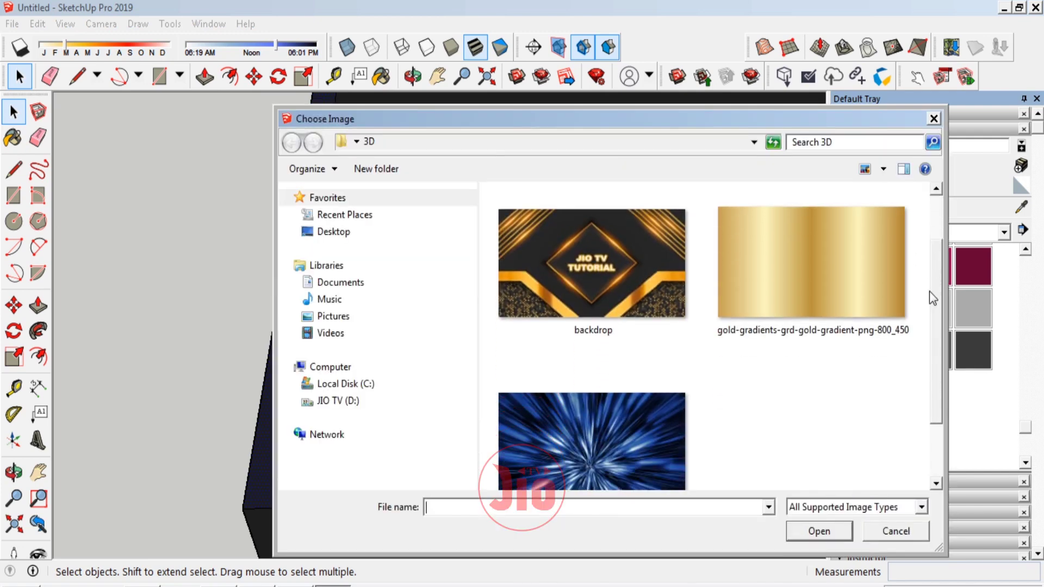
scroll(833, 243, "down", 2)
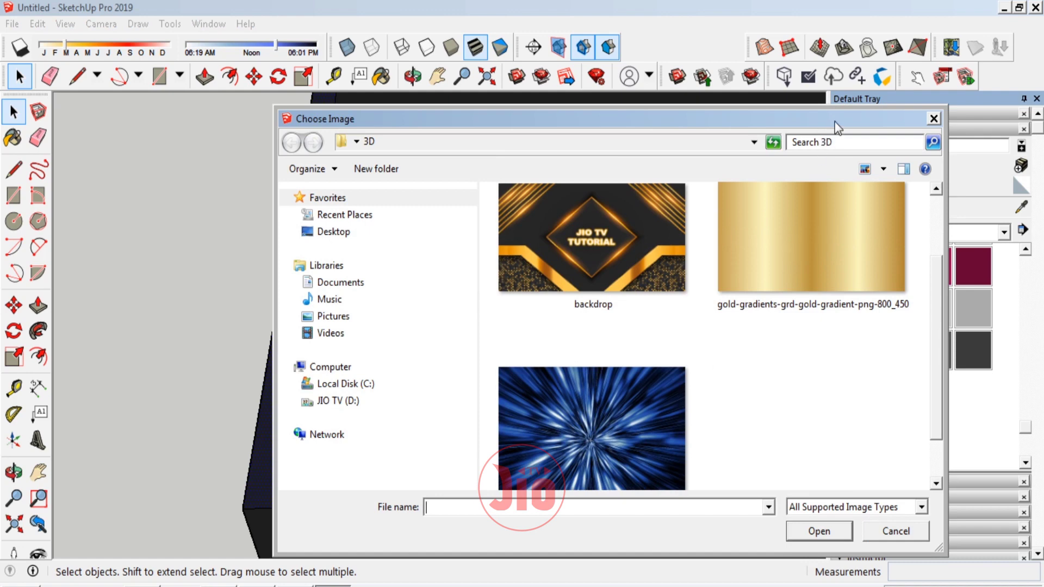
left_click_drag(834, 122, 676, 128)
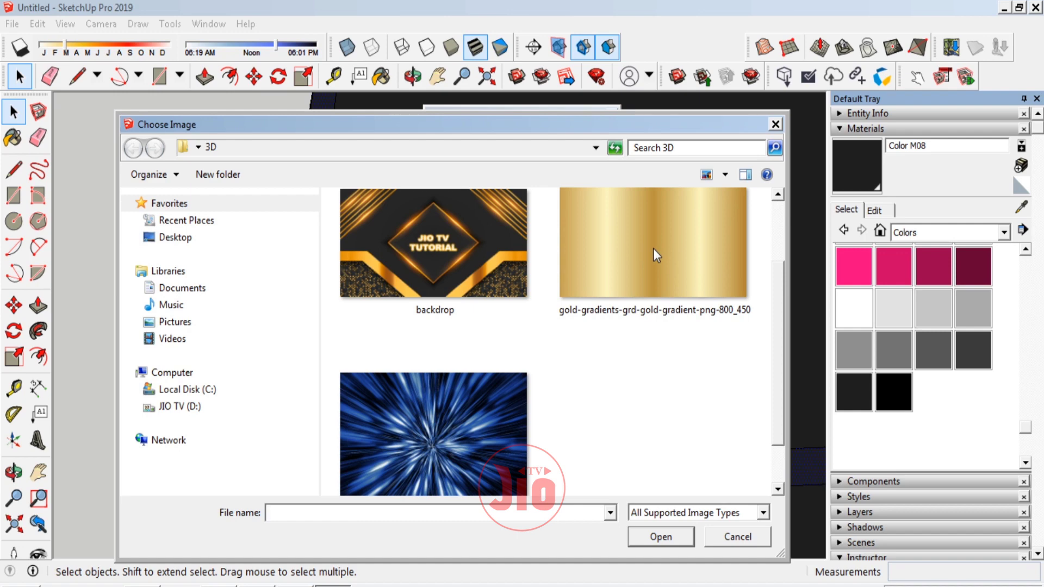
double_click(624, 227)
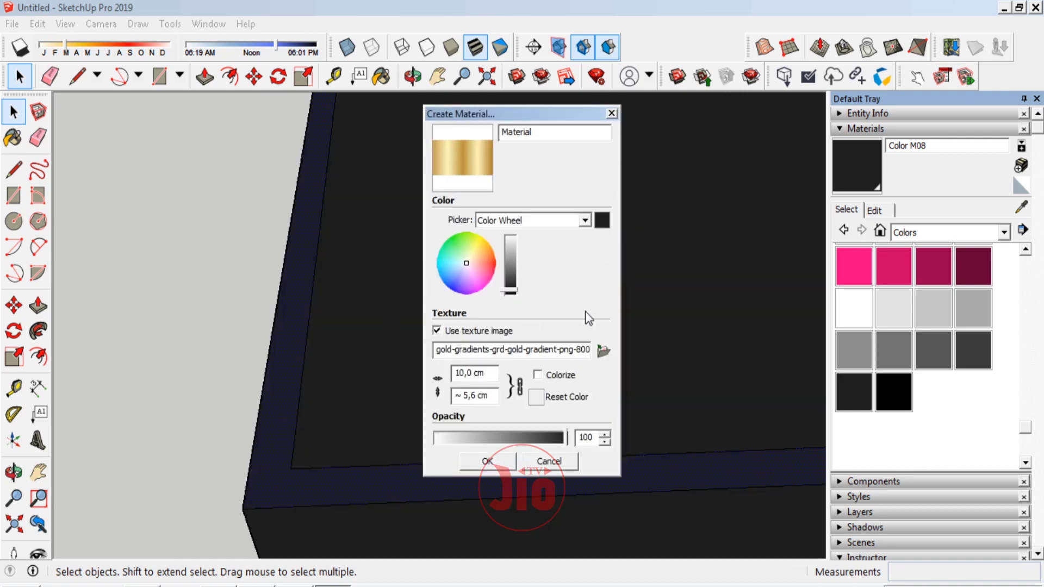
left_click(487, 462)
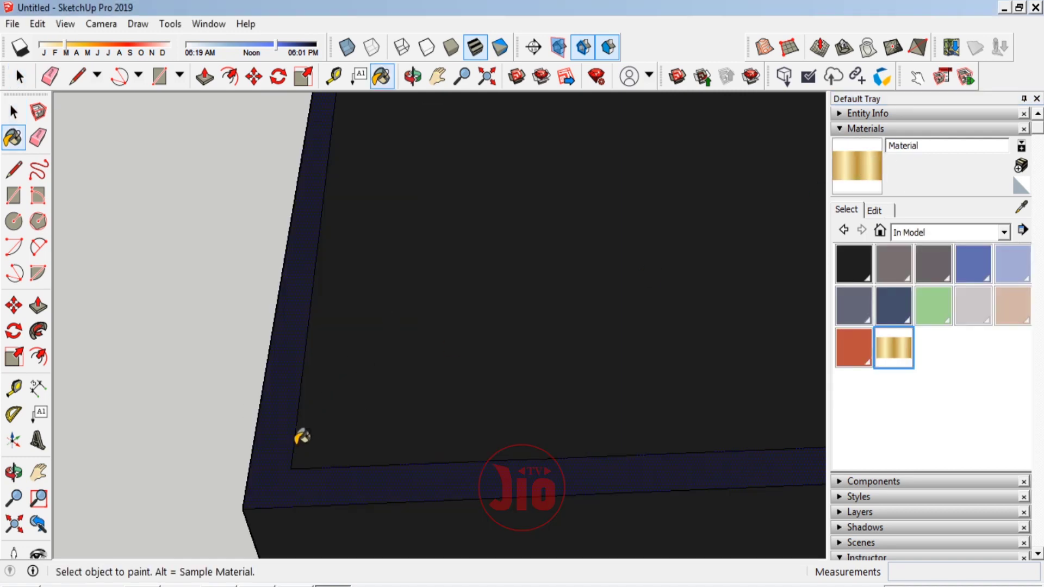
Paint the slab's top border strip with the gold material
left_click(275, 452)
scroll(275, 452, "up", 1)
scroll(275, 451, "up", 2)
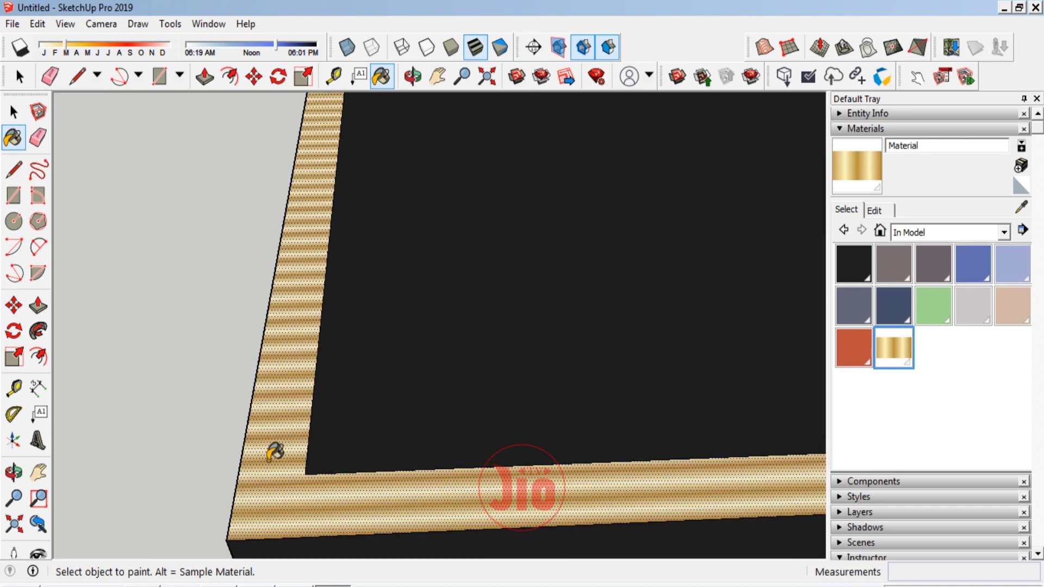
scroll(275, 451, "up", 2)
Set the gold texture width to 1000 cm in the material's Edit settings
left_click(875, 210)
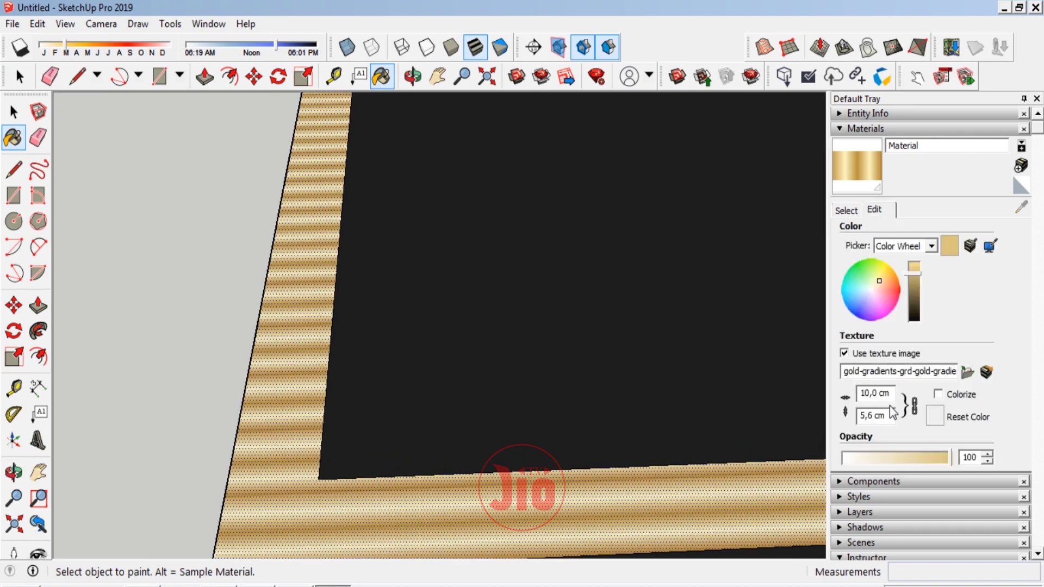
left_click_drag(892, 393, 850, 396)
type("100")
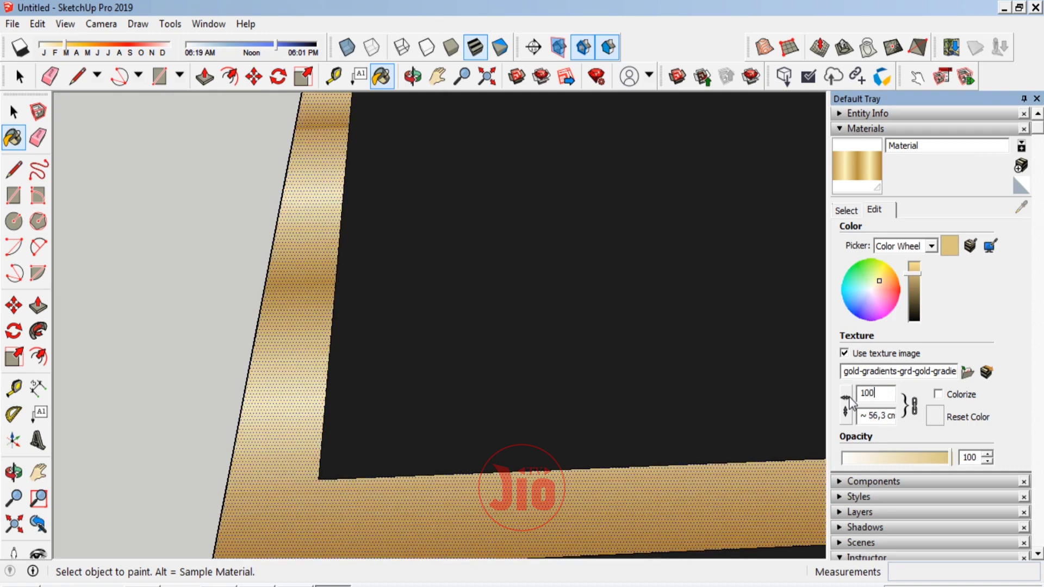
type("0,0 cr")
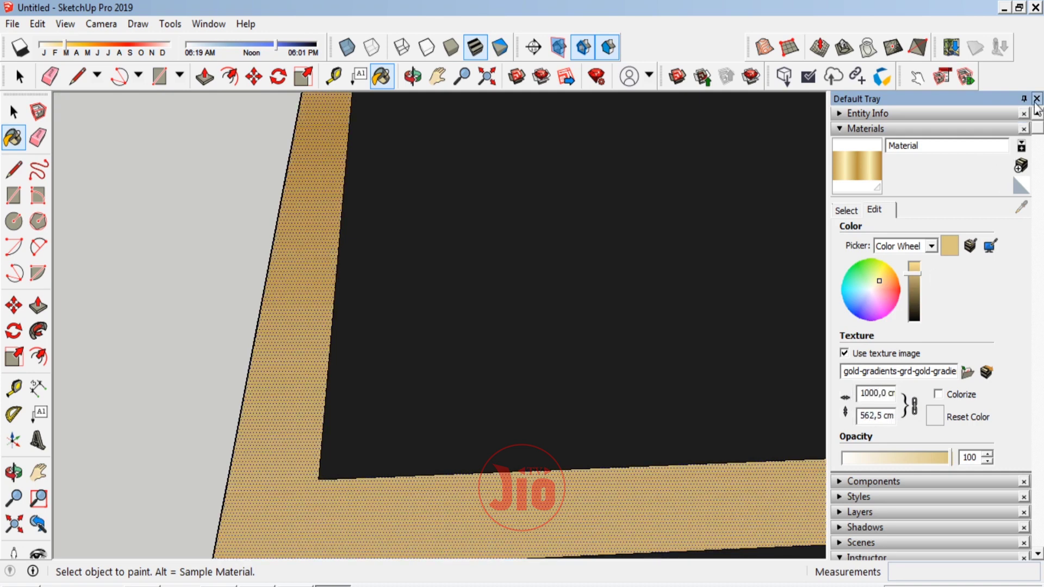
scroll(434, 365, "down", 5)
scroll(433, 370, "down", 2)
scroll(431, 378, "down", 2)
scroll(462, 413, "up", 2)
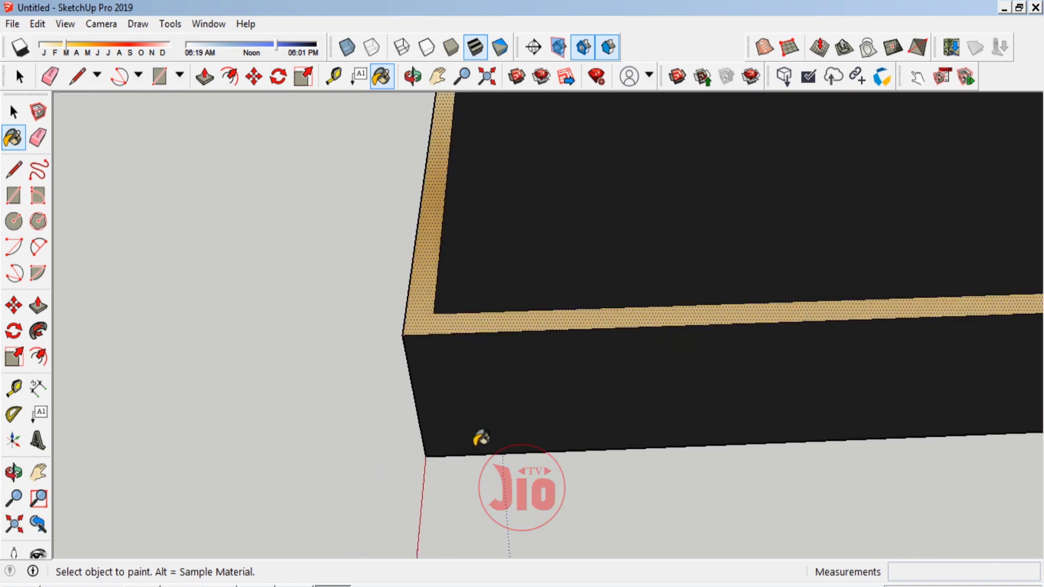
scroll(468, 419, "up", 1)
scroll(459, 403, "up", 3)
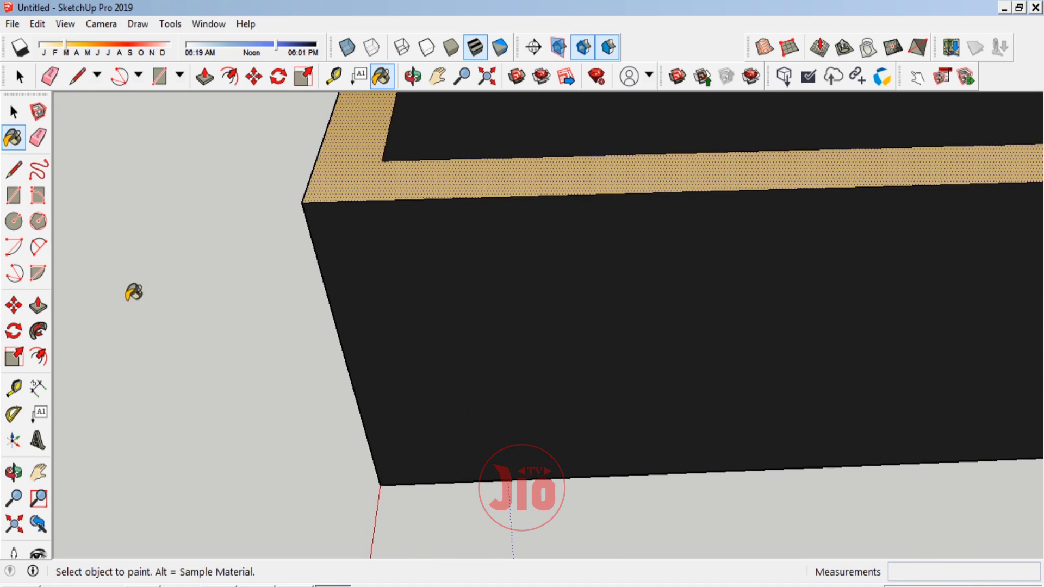
Try an inset on the end face, undo it, and redo the material change from the Edit menu
left_click(38, 357)
left_click(338, 318)
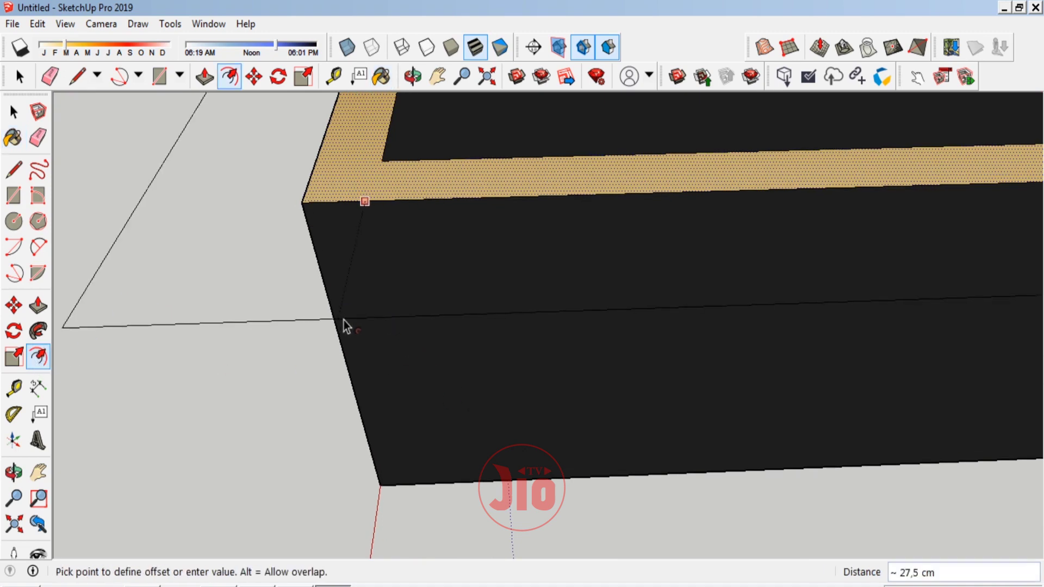
left_click(346, 321)
key("ctrl+z")
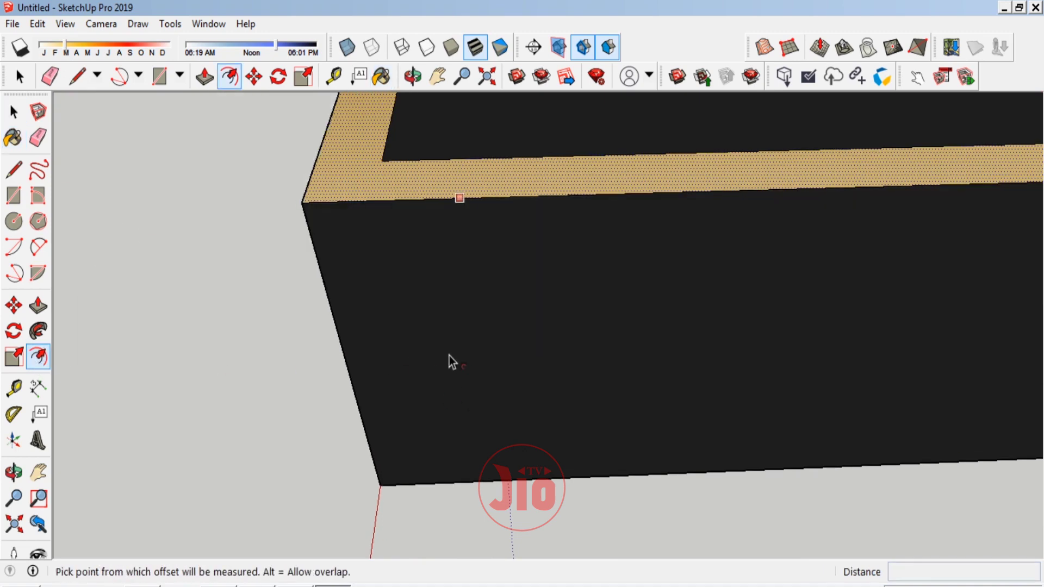
left_click(449, 355)
left_click(13, 111)
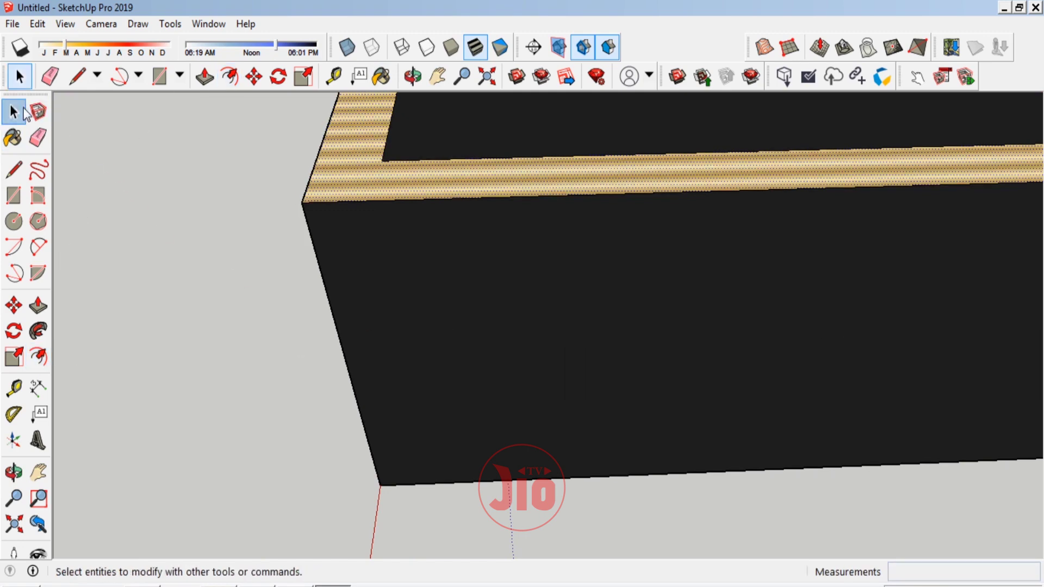
left_click(37, 24)
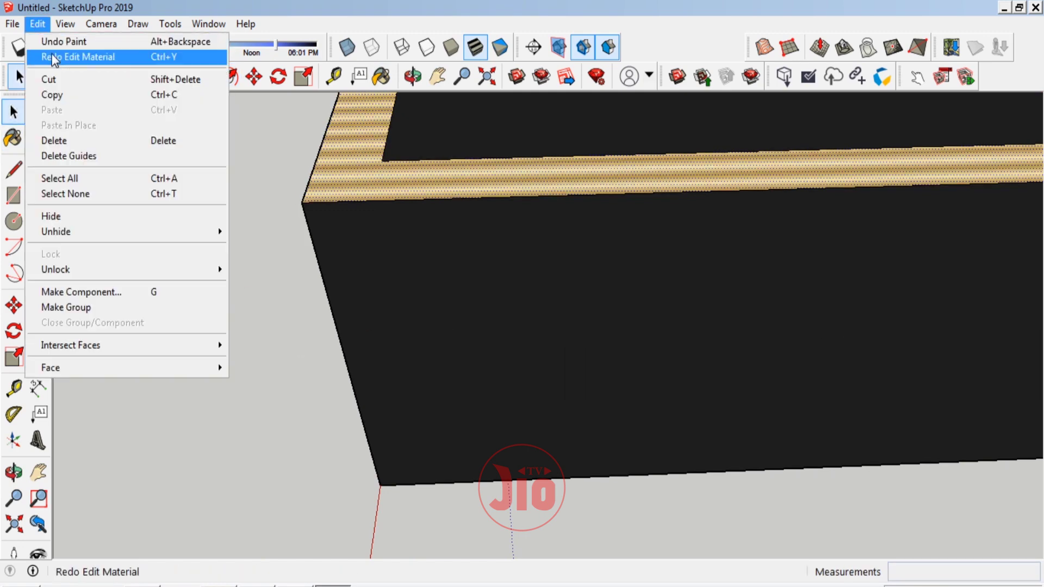
left_click(71, 56)
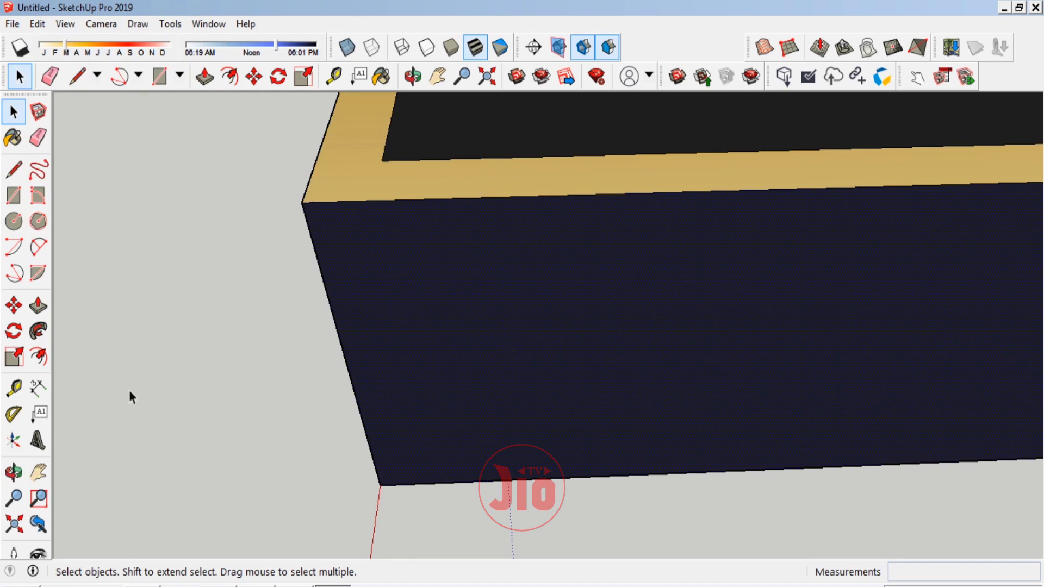
Inset the end face by 12 cm and paint its outer border gold
left_click(38, 357)
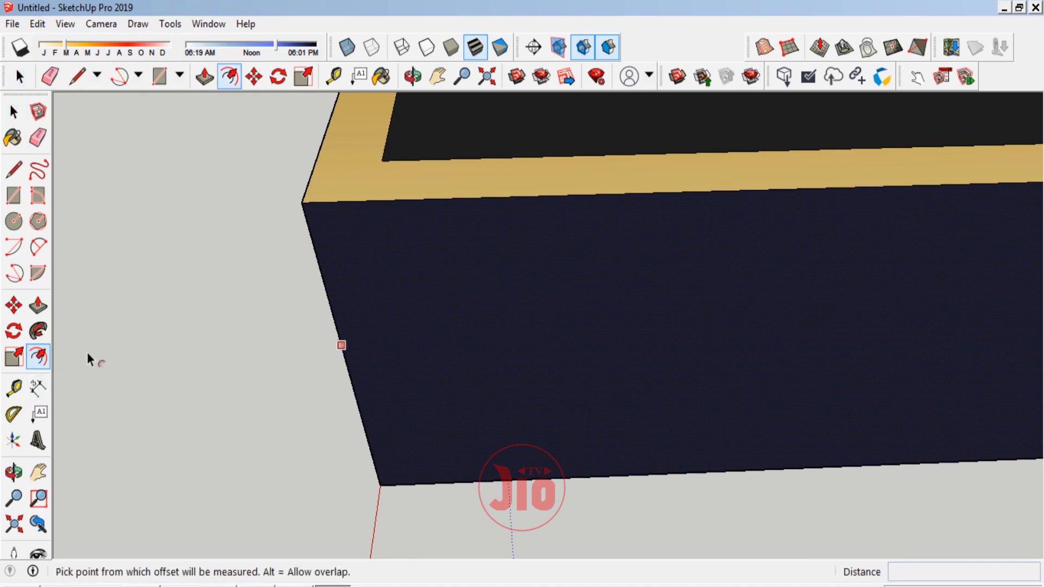
left_click(344, 321)
type("12")
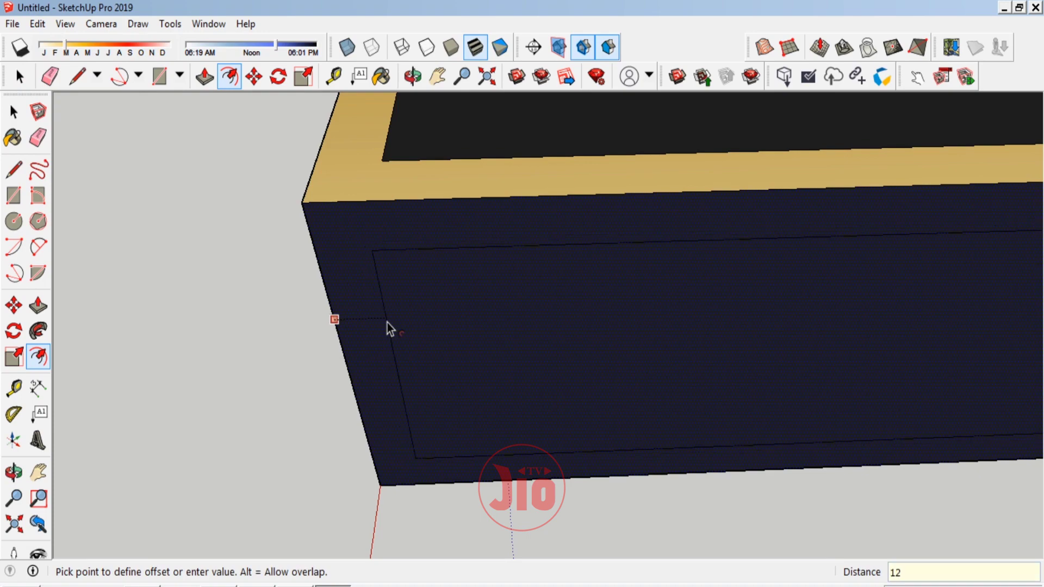
key("Return")
left_click(13, 137)
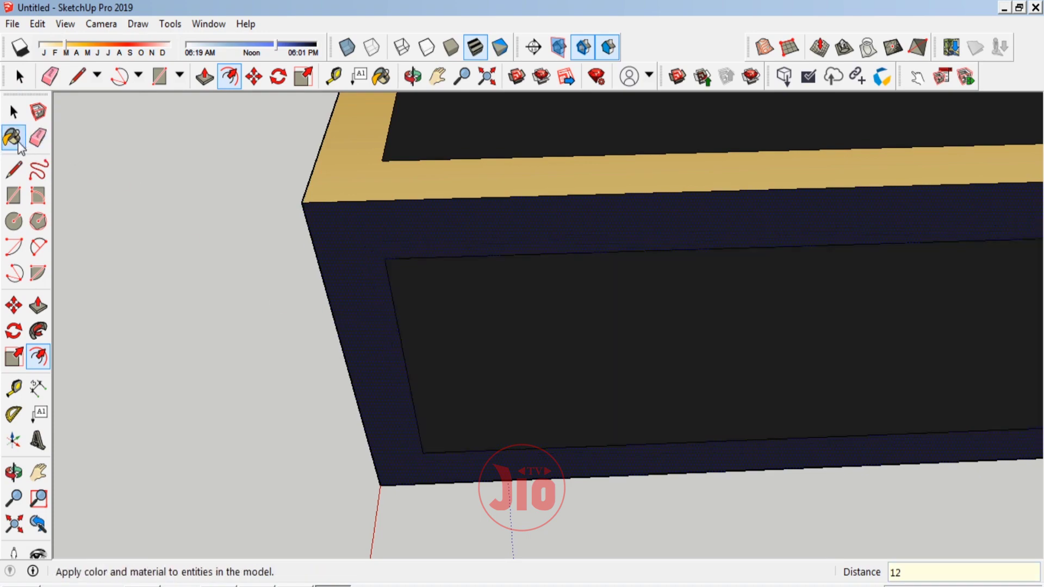
left_click(334, 226)
middle_click_drag(347, 273, 305, 315)
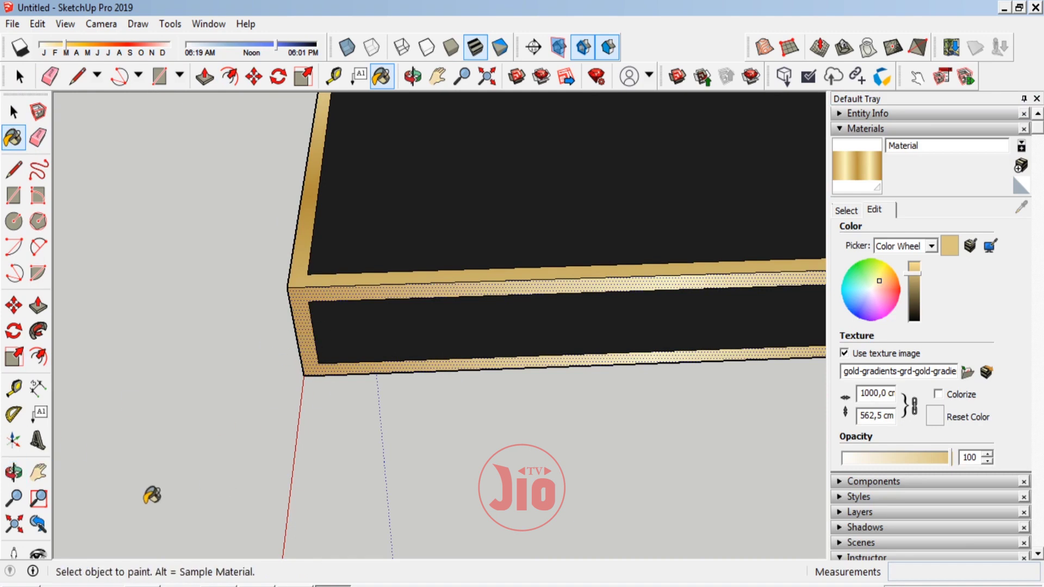
left_click(22, 477)
left_click_drag(215, 357, 467, 235)
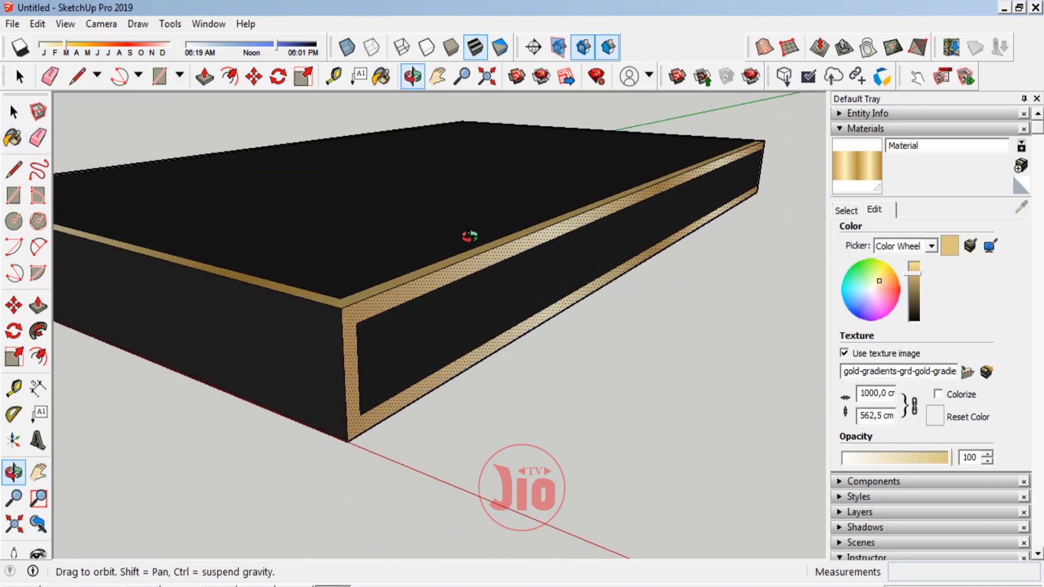
Inset the long front face by 12 cm and paint its outer border gold
left_click(13, 112)
left_click(281, 346)
scroll(280, 359, "up", 2)
scroll(280, 373, "up", 2)
left_click(38, 357)
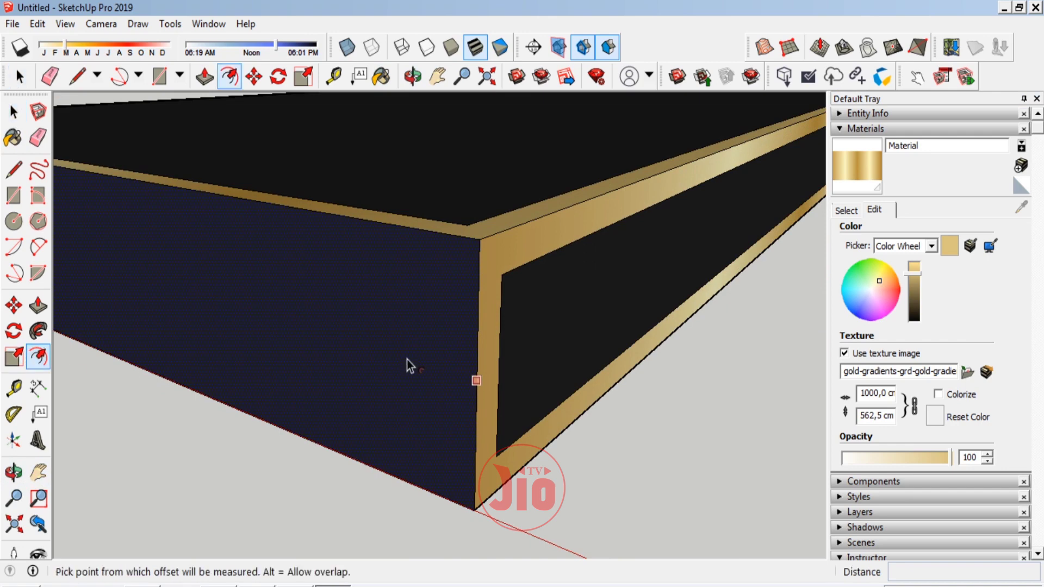
left_click(473, 359)
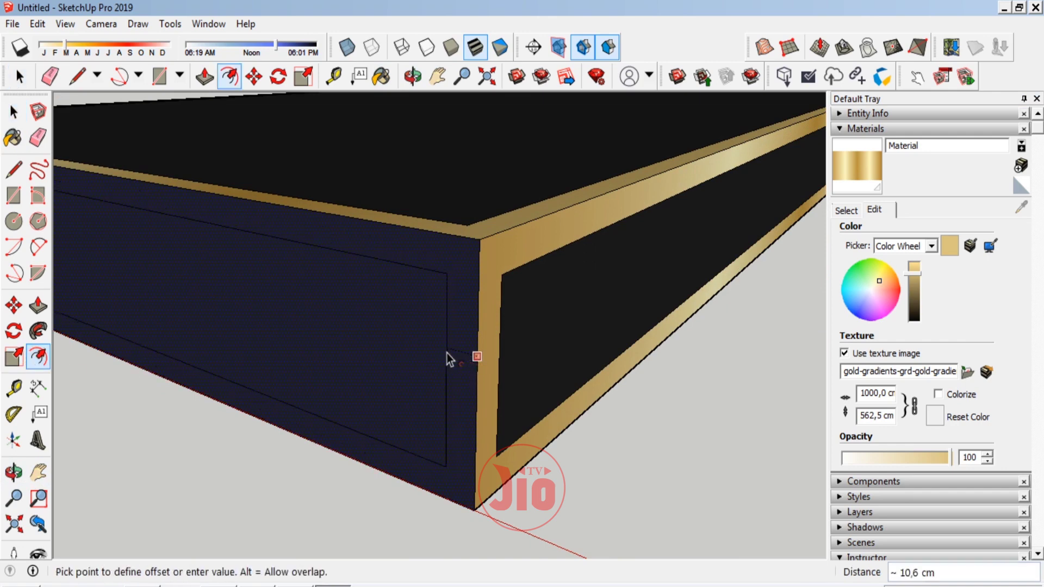
type("12")
key("Return")
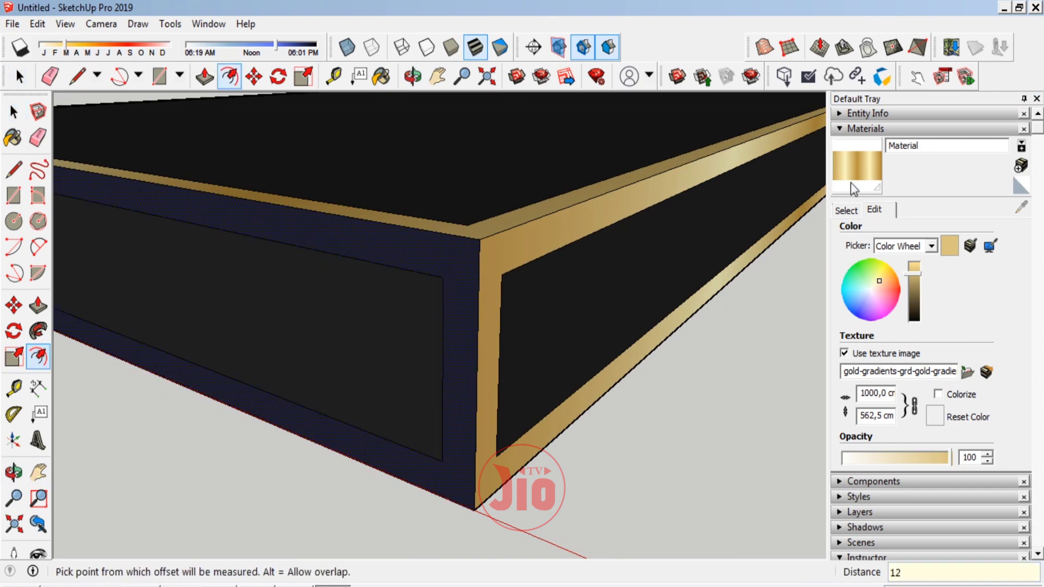
key("b")
left_click(447, 257)
Orbit around the box to face the remaining untrimmed side
key("o")
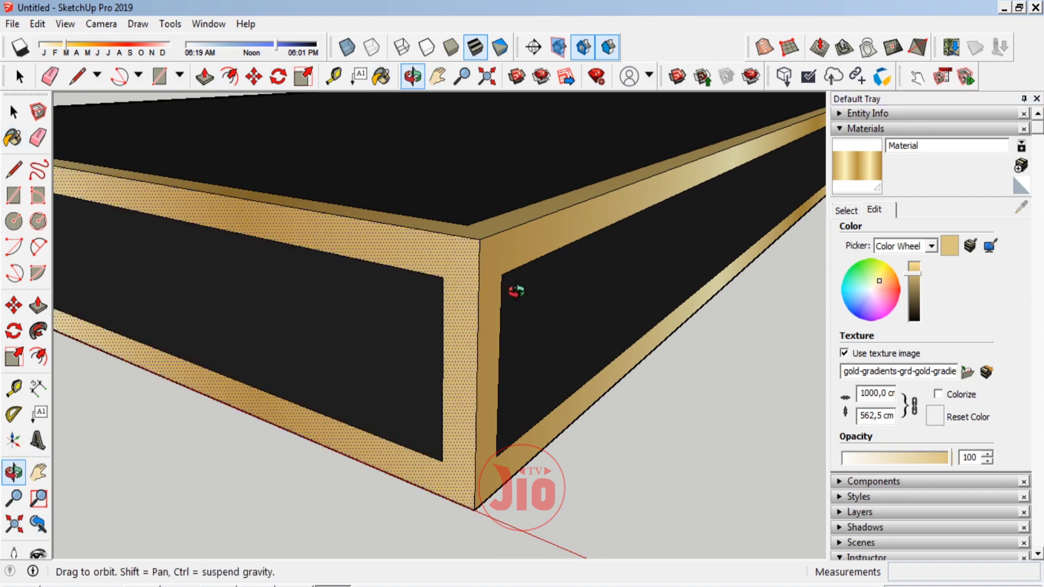
mouse_move(515, 292)
left_mouse_down()
mouse_move(275, 361)
mouse_move(257, 382)
mouse_move(669, 333)
left_mouse_up()
scroll(257, 381, "down", 3)
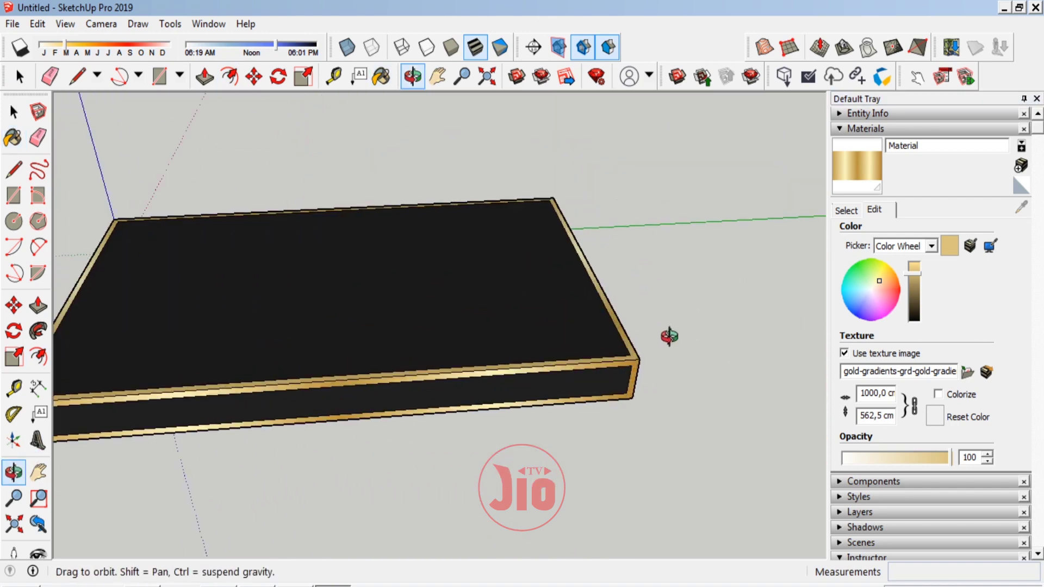
scroll(653, 368, "up", 2)
scroll(359, 355, "up", 3)
mouse_move(298, 137)
left_mouse_down()
mouse_move(534, 345)
mouse_move(154, 217)
left_mouse_up()
left_click(13, 112)
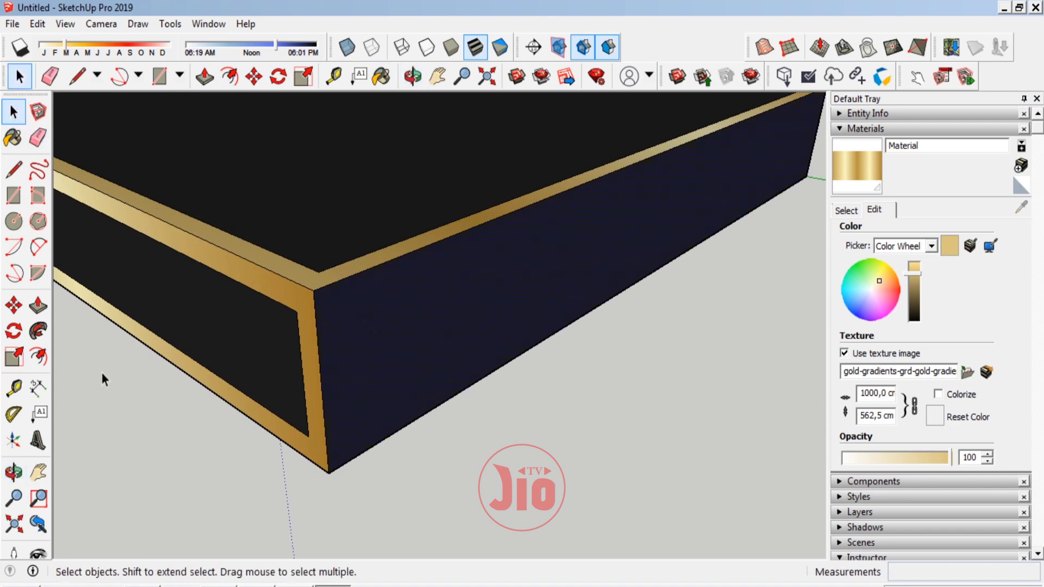
Inset the remaining side face by 12 cm and paint its border gold
left_click(38, 356)
left_click(321, 347)
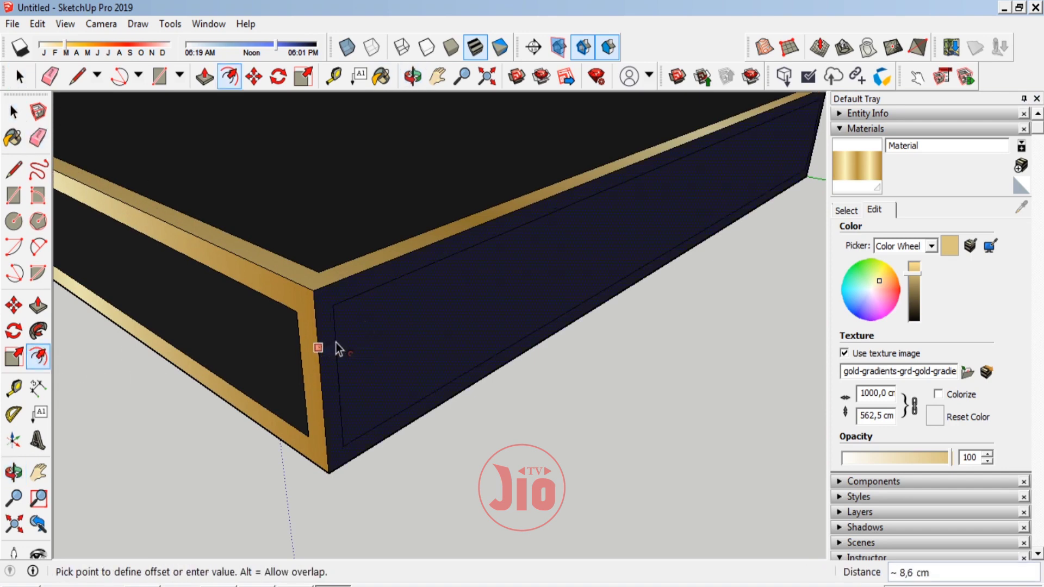
key("Return")
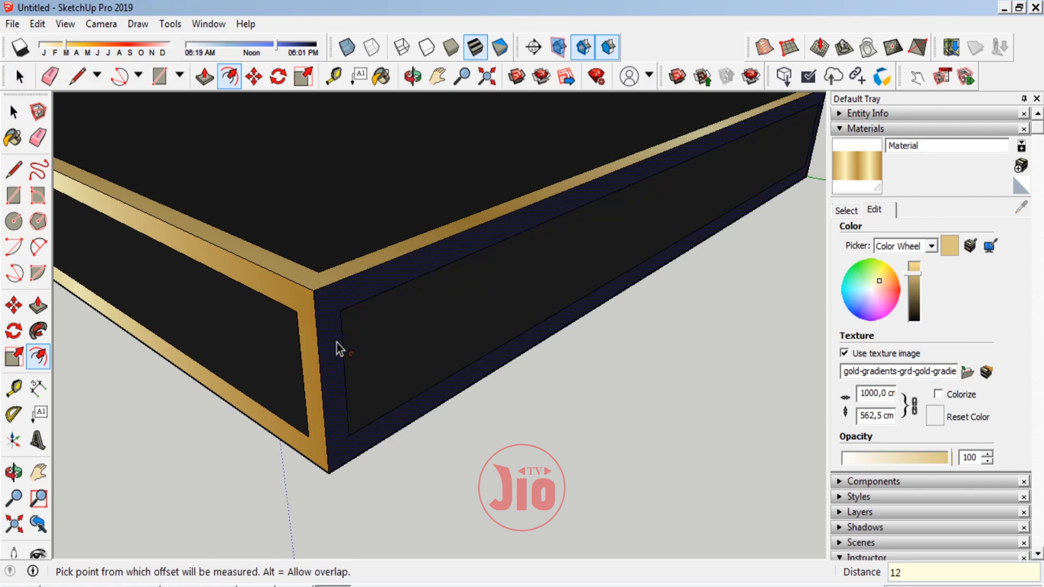
left_click(858, 166)
scroll(432, 455, "down", 3)
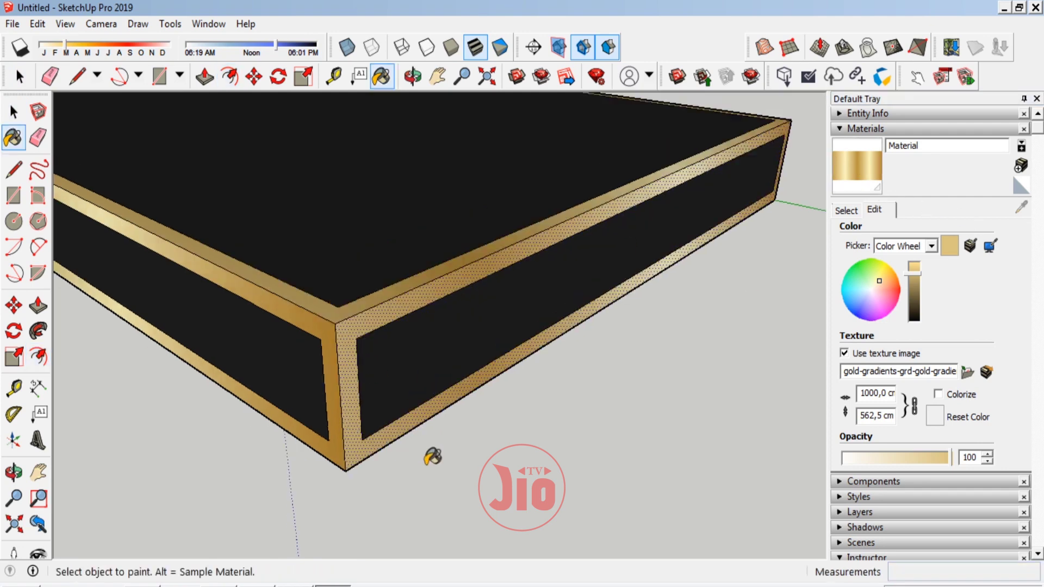
scroll(431, 438, "down", 3)
left_click(14, 472)
mouse_move(308, 363)
left_mouse_down()
mouse_move(531, 408)
mouse_move(636, 324)
mouse_move(345, 424)
mouse_move(267, 362)
mouse_move(503, 229)
mouse_move(151, 397)
mouse_move(111, 314)
left_mouse_up()
Select the entire gold-trimmed box and make it a single group
left_click(14, 112)
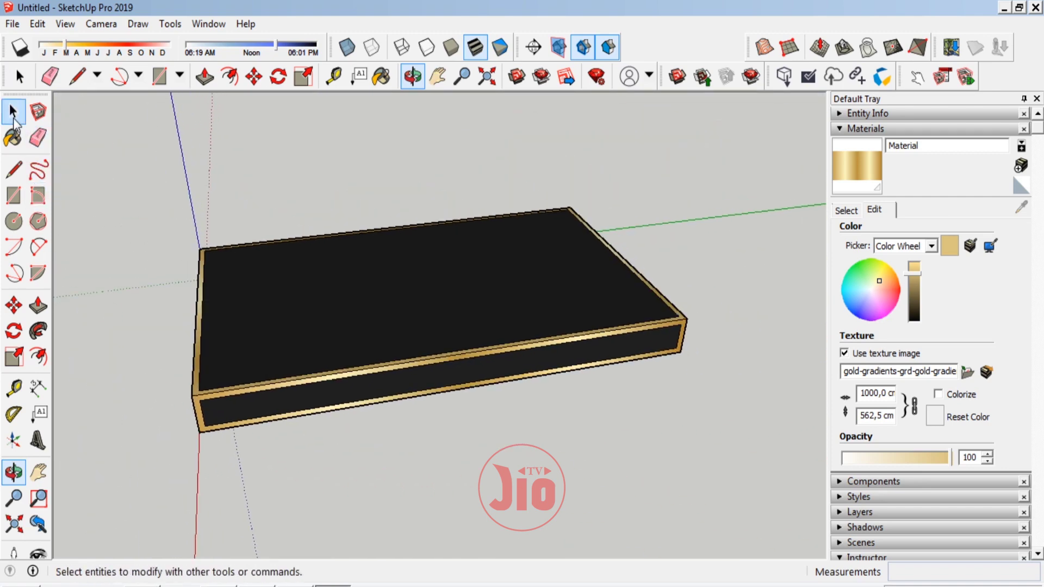
triple_click(359, 311)
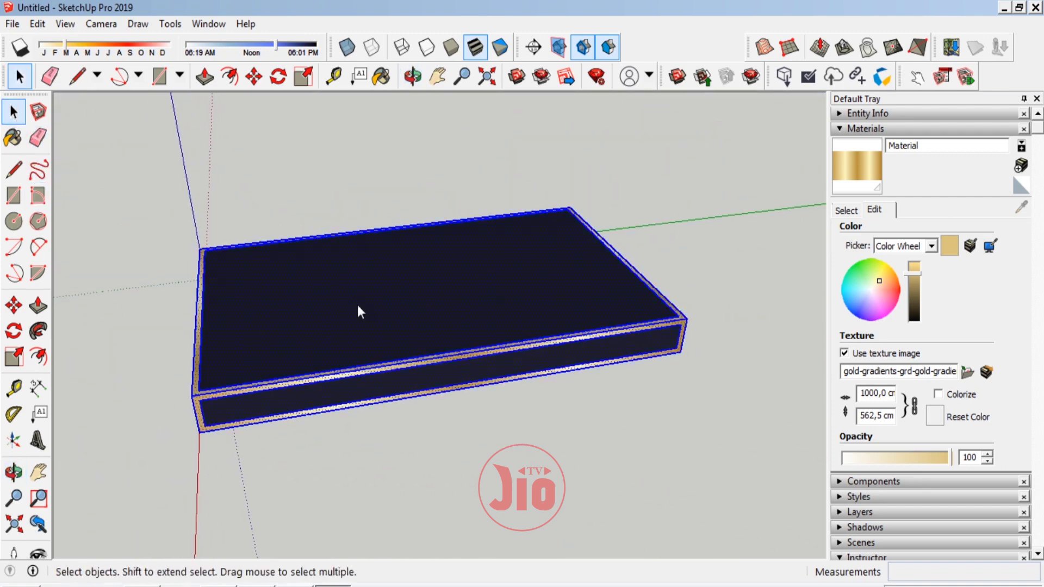
right_click(359, 311)
left_click(440, 430)
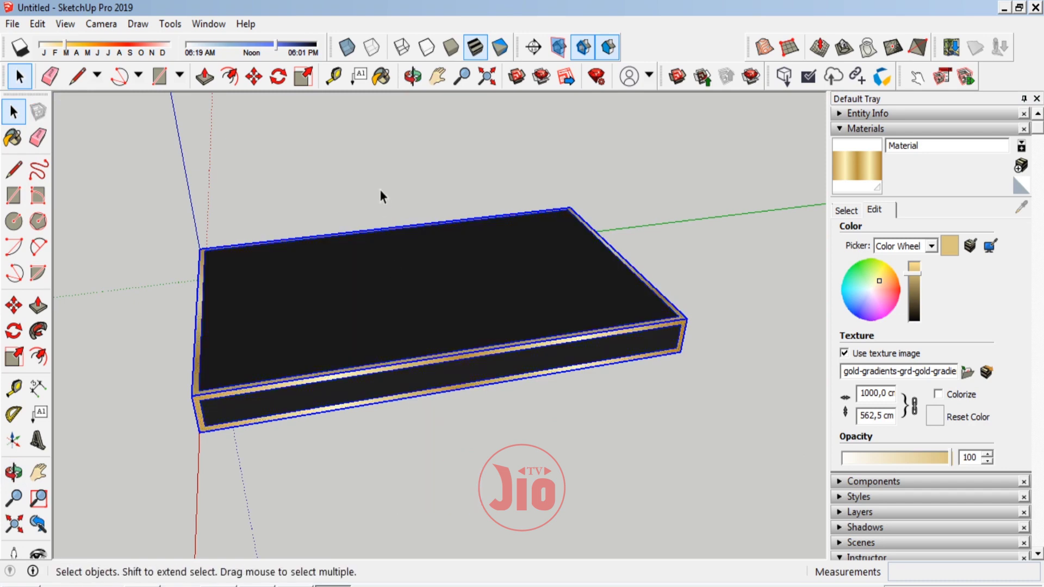
left_click(380, 195)
left_click(14, 472)
left_click_drag(479, 435, 450, 393)
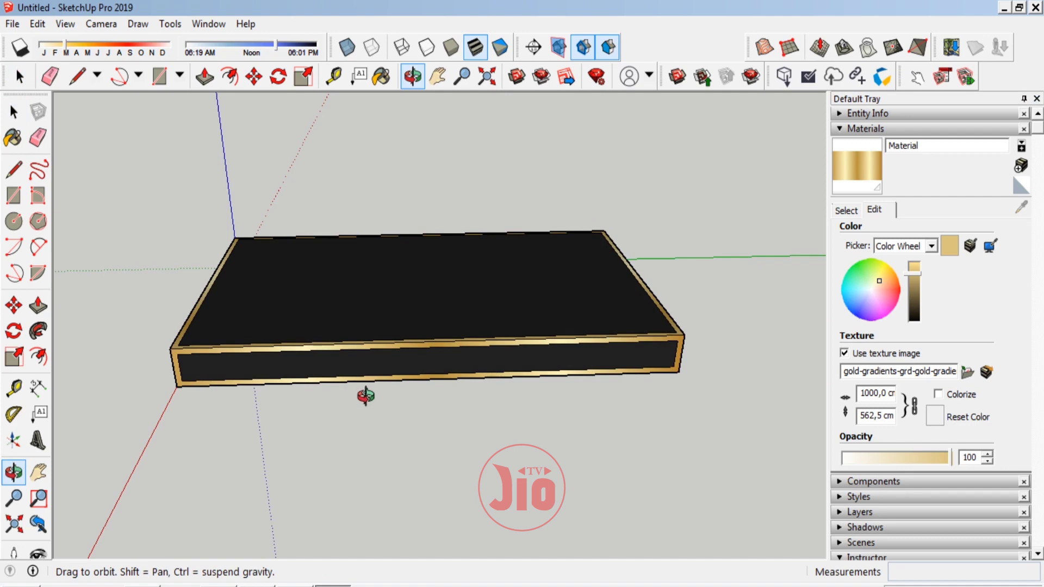
Place a guide 500 cm along the stage's front edge from its front corner
left_click_drag(366, 397, 368, 383)
left_click(14, 388)
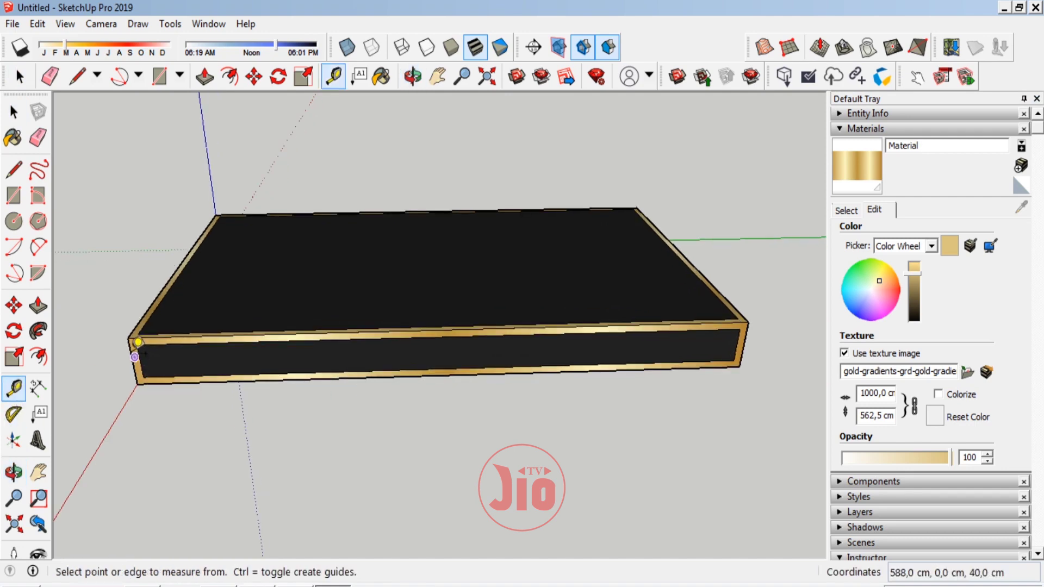
scroll(132, 356, "up", 3)
left_click(137, 326)
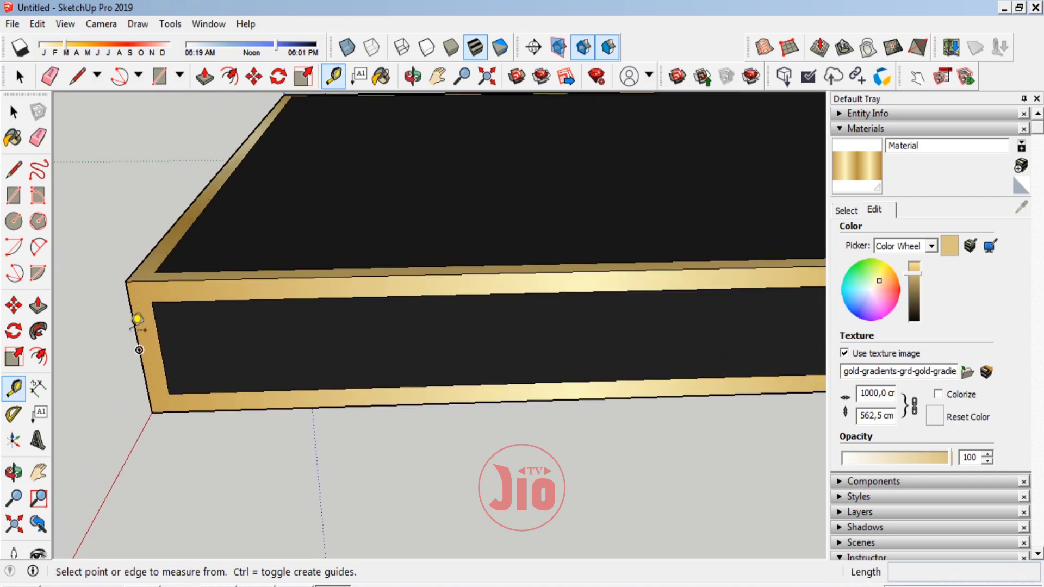
left_click(13, 330)
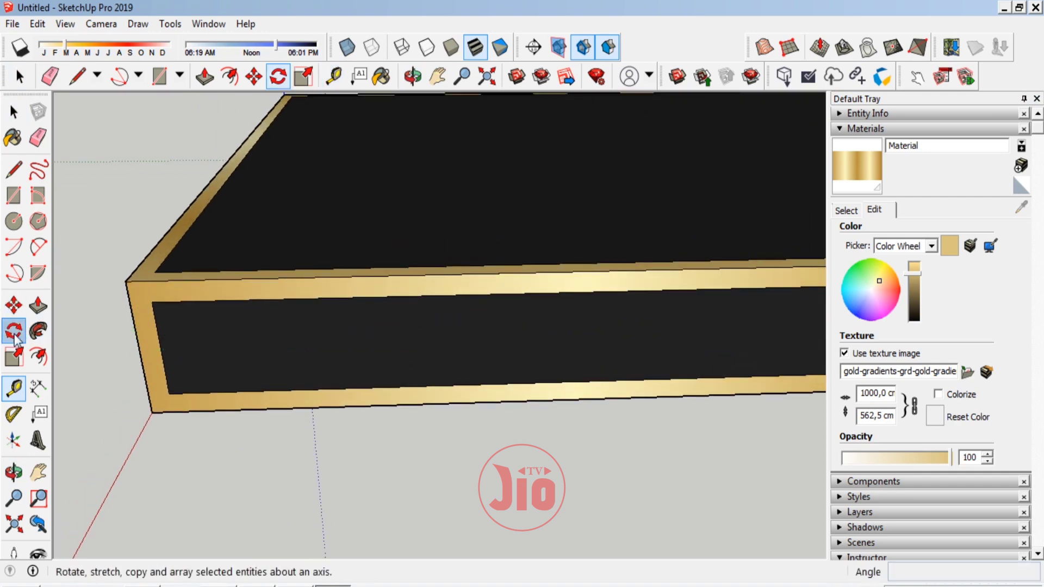
left_click(15, 390)
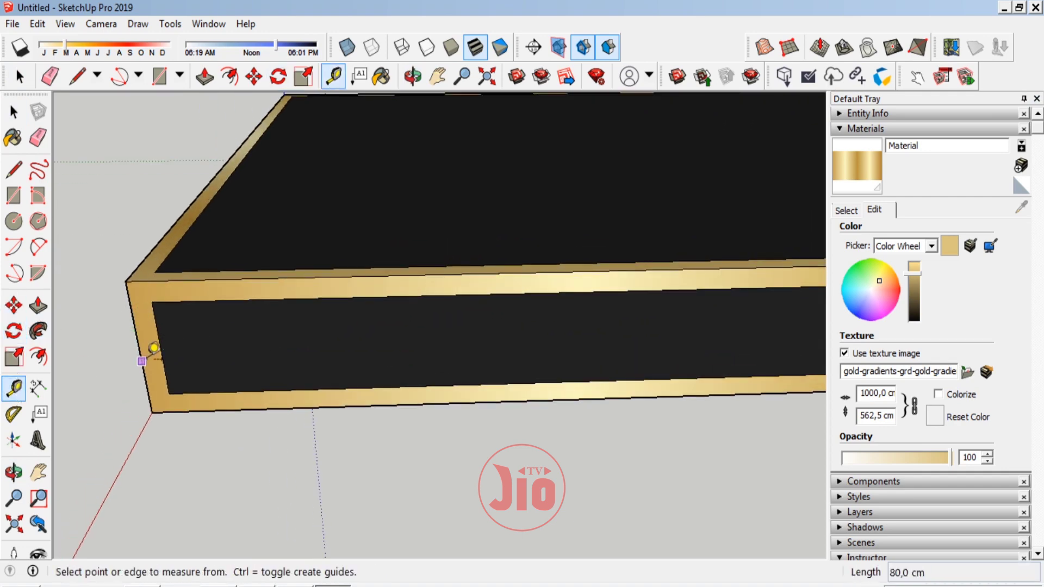
left_click(140, 325)
scroll(139, 325, "down", 3)
scroll(140, 325, "down", 1)
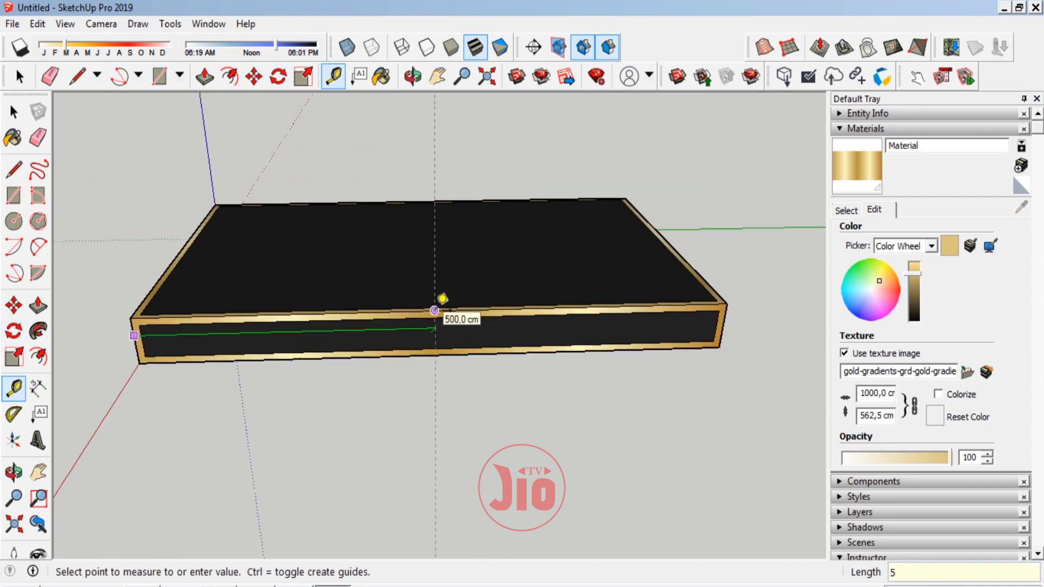
left_click(442, 299)
scroll(442, 302, "up", 2)
scroll(443, 310, "up", 1)
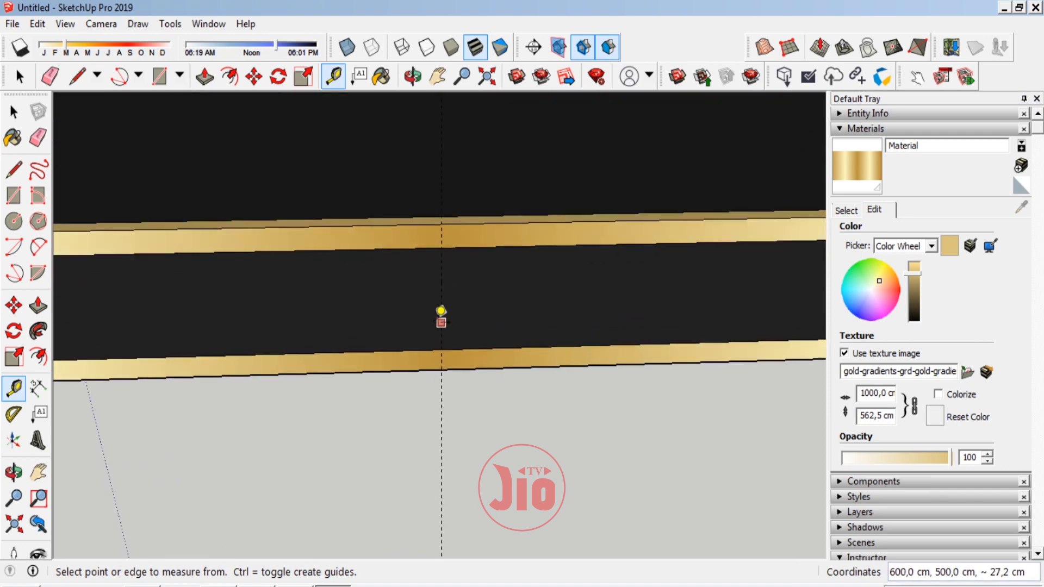
scroll(444, 318, "up", 1)
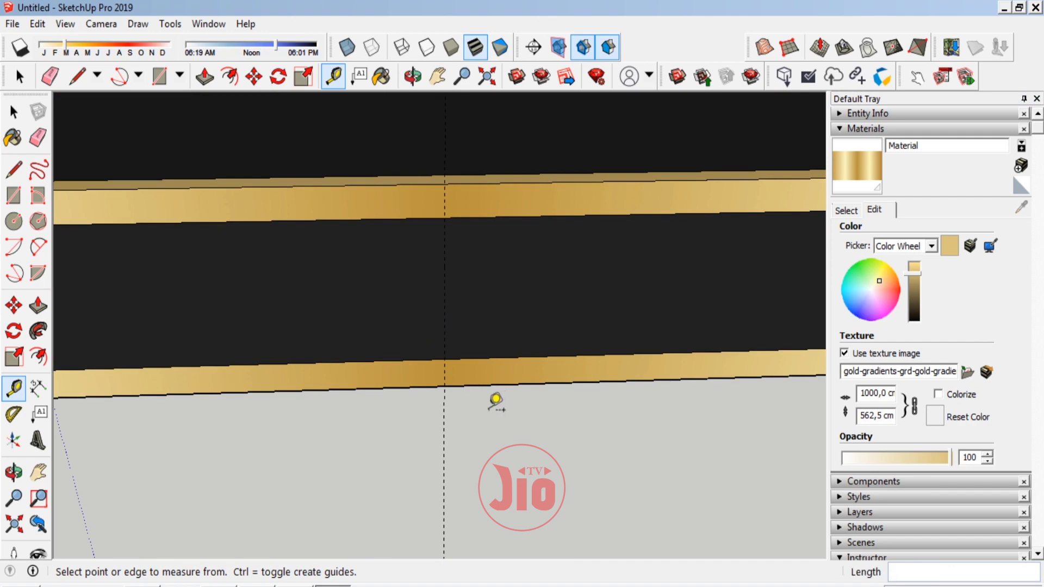
scroll(495, 397, "down", 2)
scroll(552, 391, "down", 1)
scroll(481, 387, "up", 2)
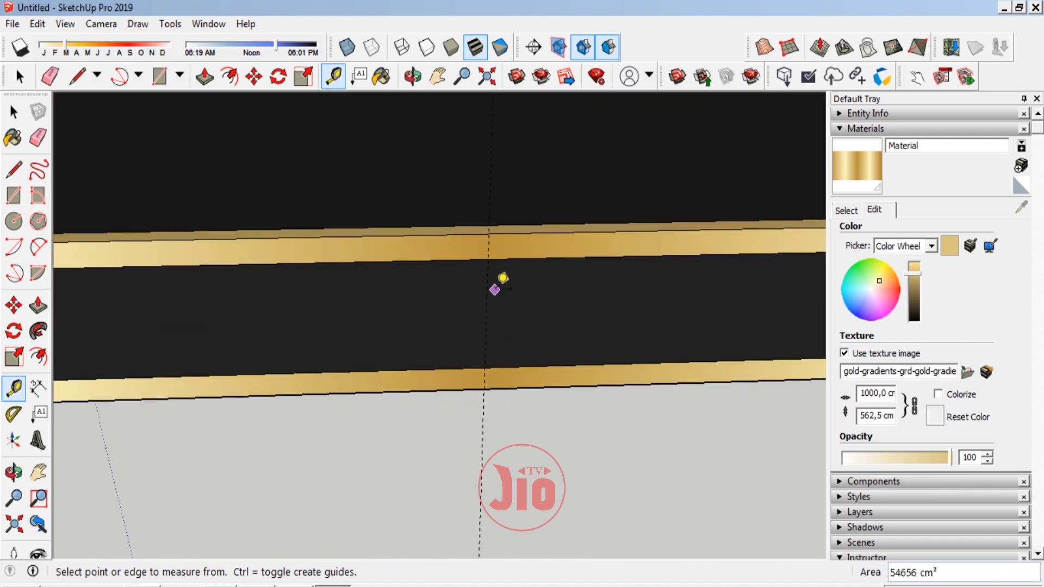
Add a parallel guide 250 cm away from the existing guide line
left_click(488, 279)
type("250")
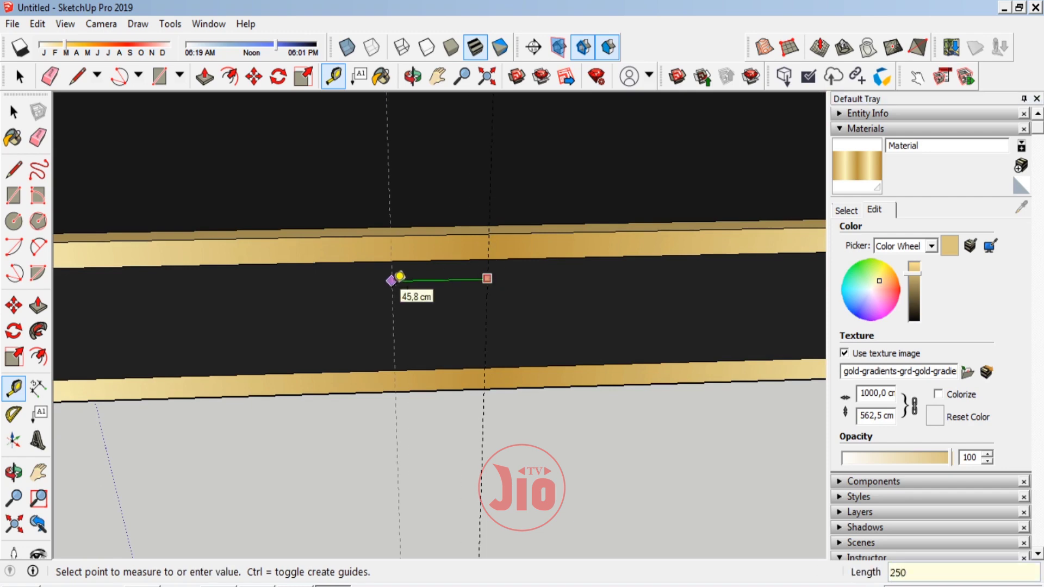
key("Return")
left_click(487, 278)
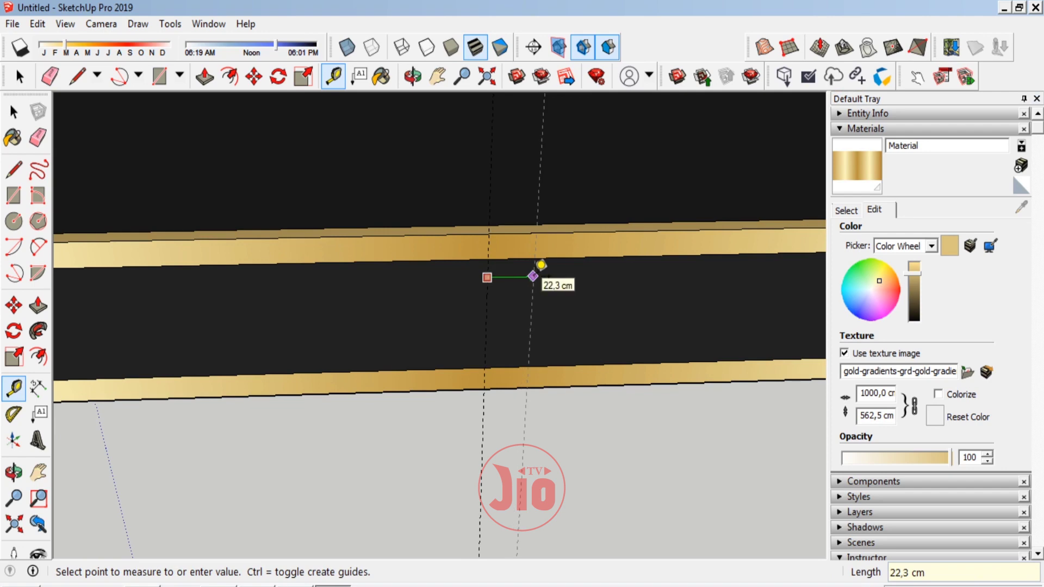
key("Escape")
scroll(490, 268, "down", 2)
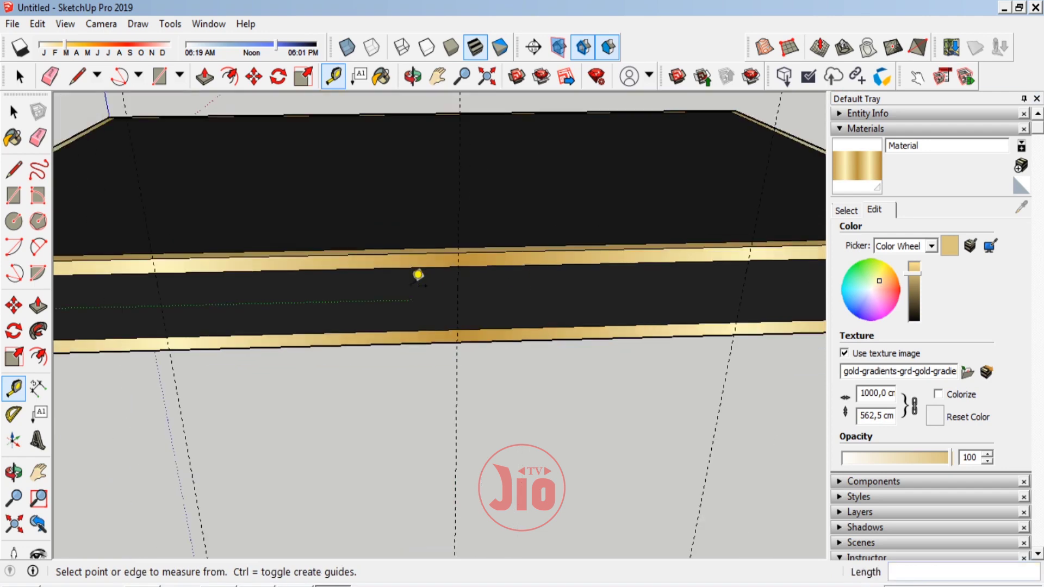
scroll(414, 273, "down", 2)
scroll(298, 321, "down", 2)
scroll(268, 331, "up", 2)
scroll(275, 291, "up", 2)
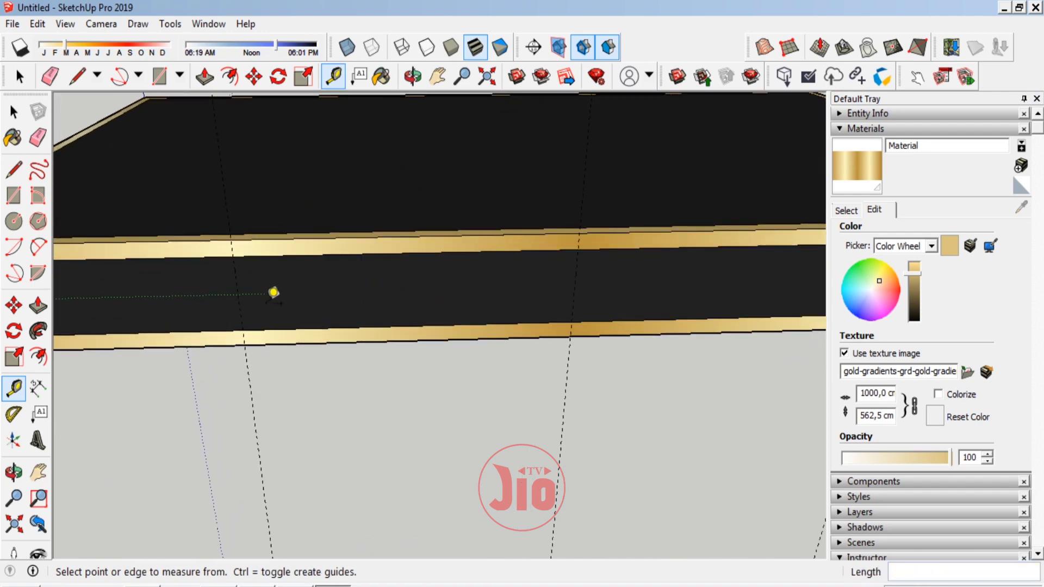
scroll(263, 291, "up", 2)
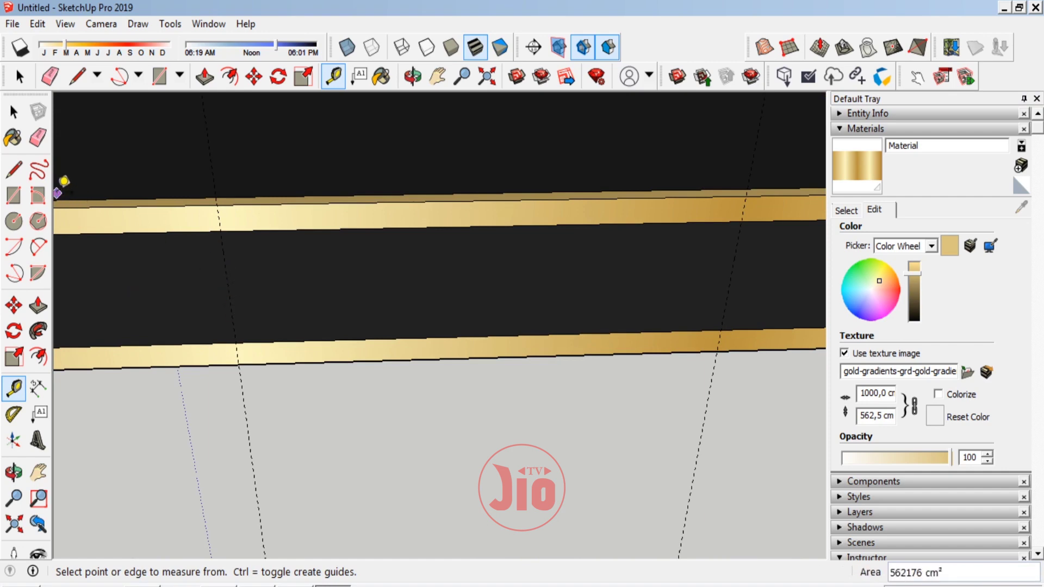
left_click(18, 177)
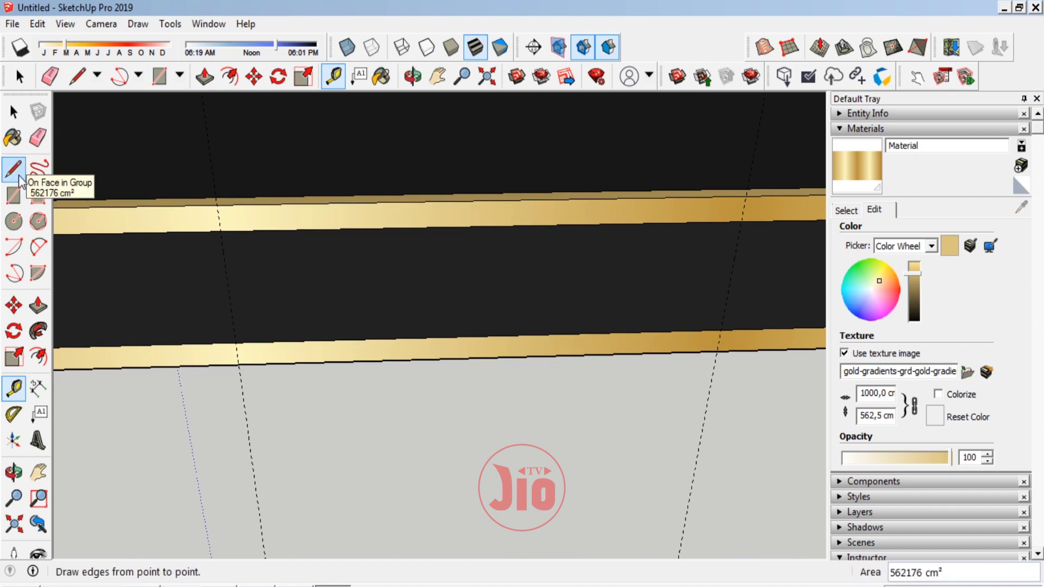
Draw a closed 500 × 20 cm rectangle on the stage along the front gold band
left_click(19, 177)
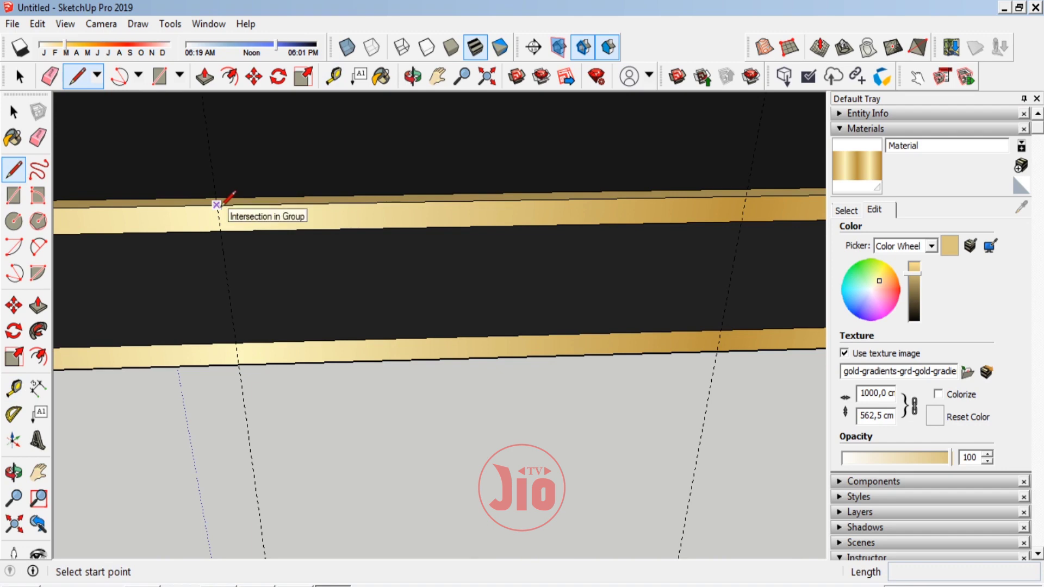
left_click(216, 204)
scroll(144, 335, "down", 3)
middle_click_drag(145, 338, 163, 296)
scroll(523, 263, "up", 5)
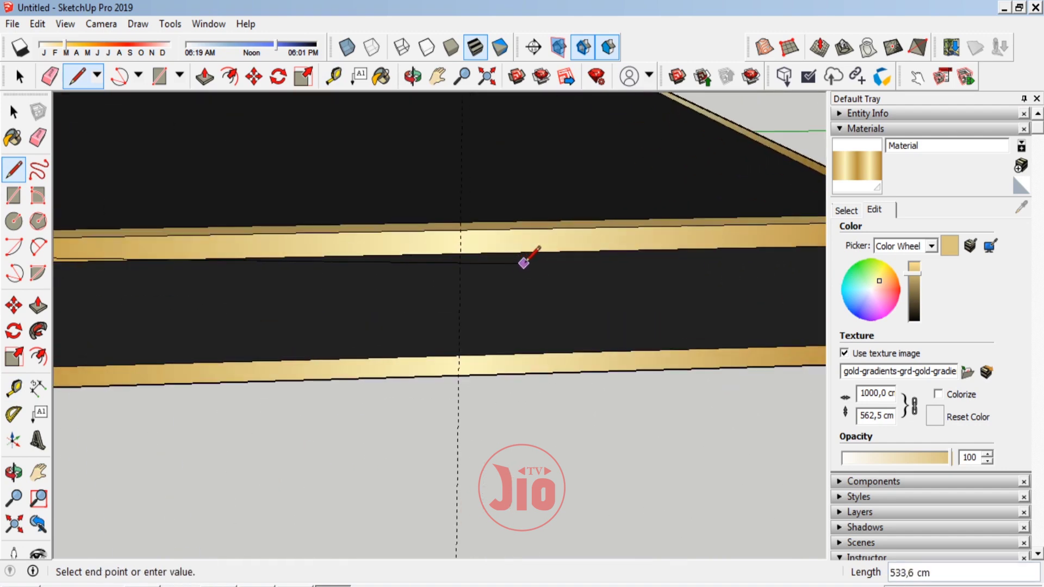
scroll(524, 263, "up", 2)
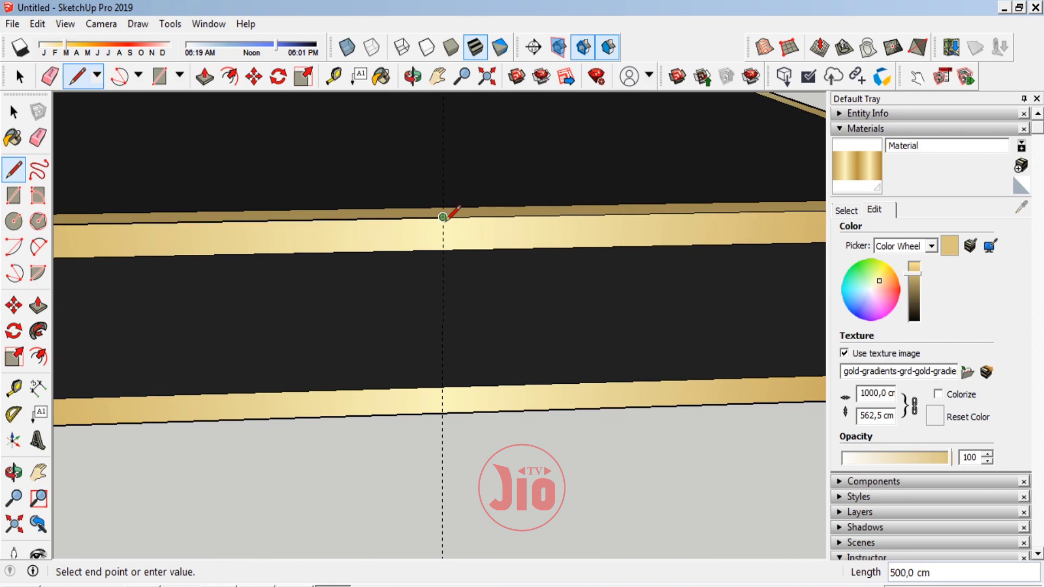
left_click(443, 217)
type("20")
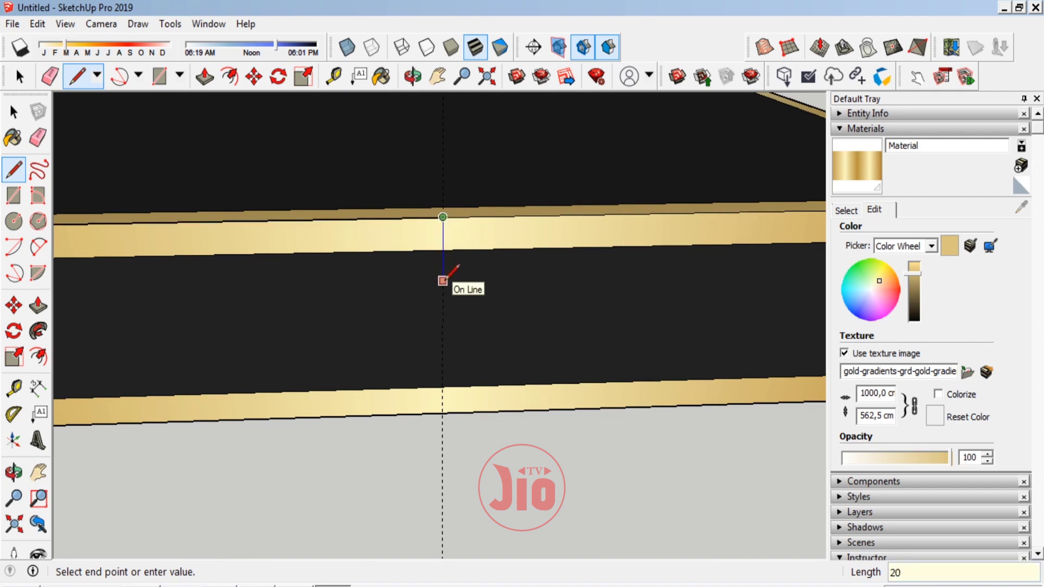
key("Return")
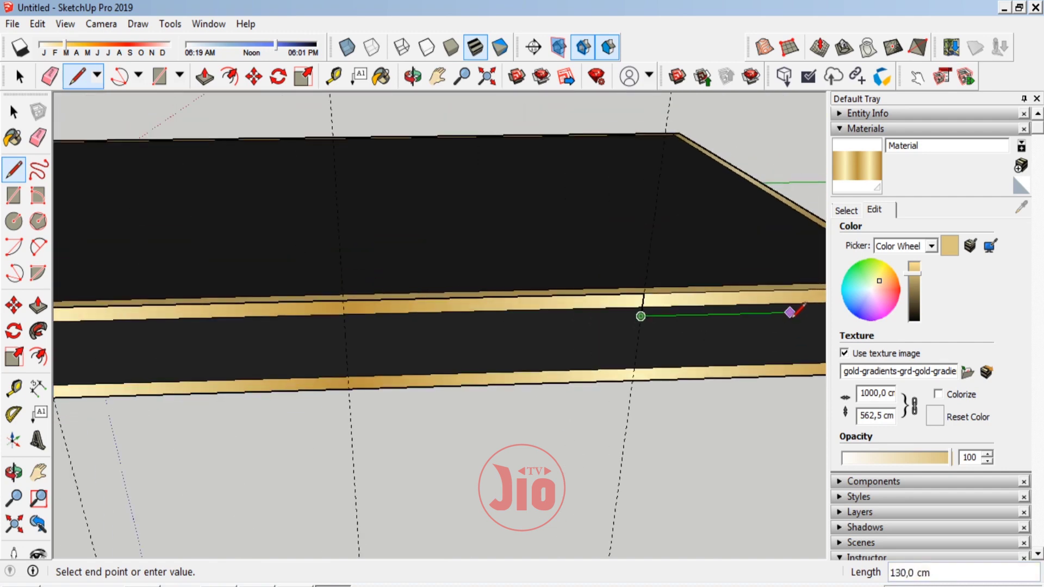
middle_click_drag(750, 349, 322, 279)
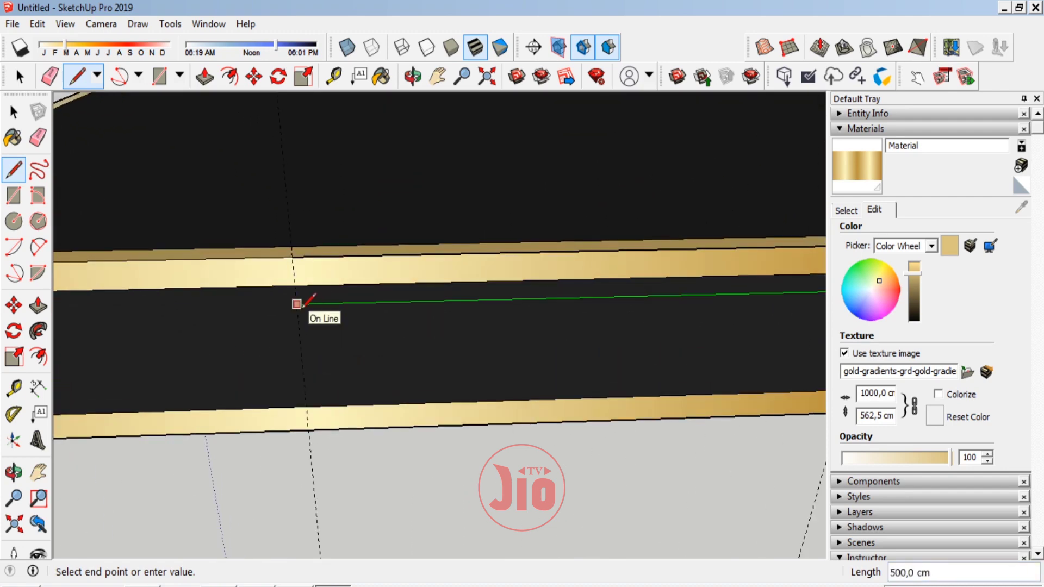
left_click(297, 304)
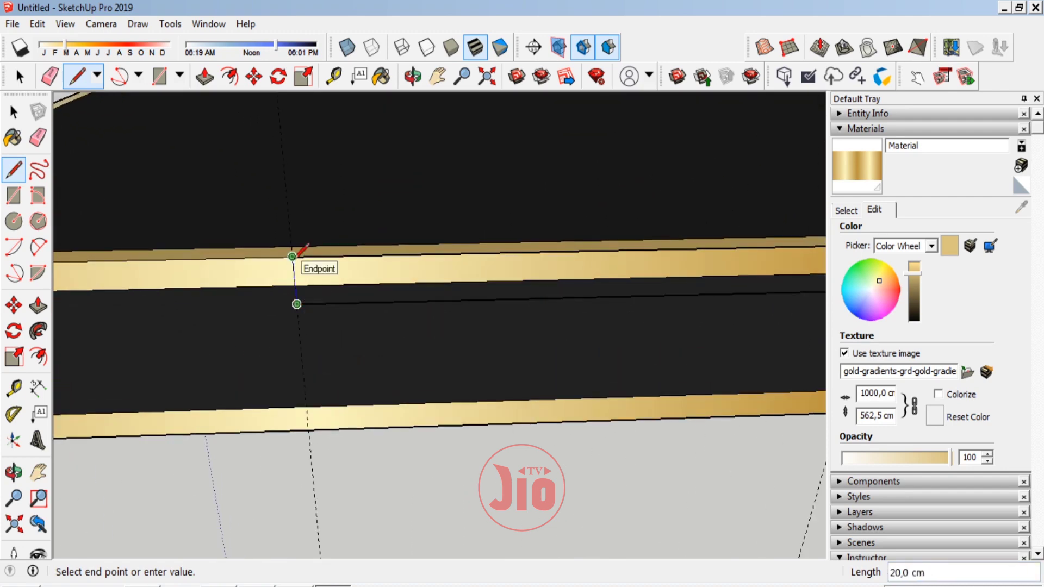
left_click(294, 254)
scroll(240, 384, "down", 2)
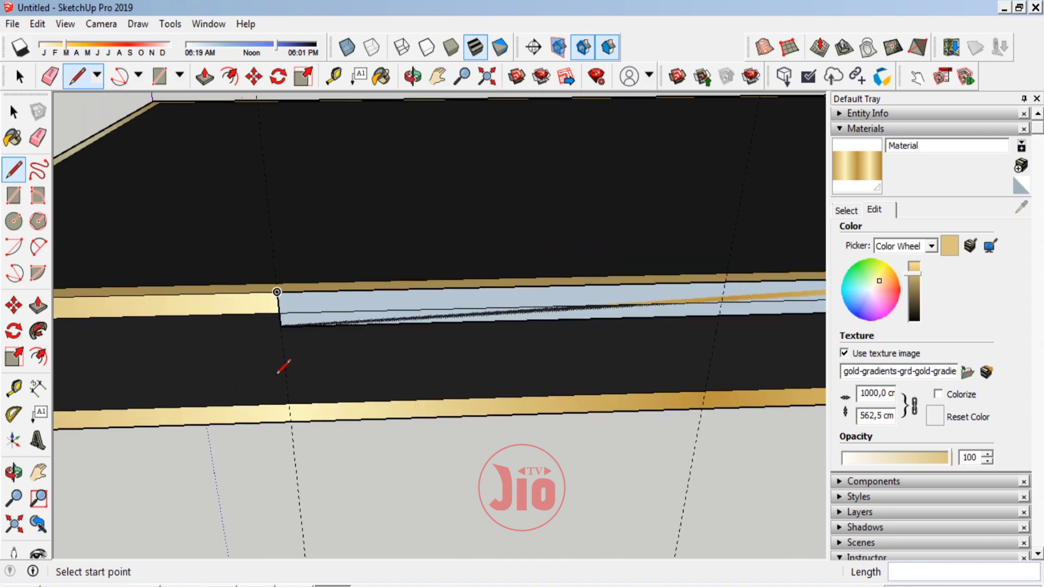
Push/pull the new strip face 35 cm into a solid block
key("p")
left_click(321, 320)
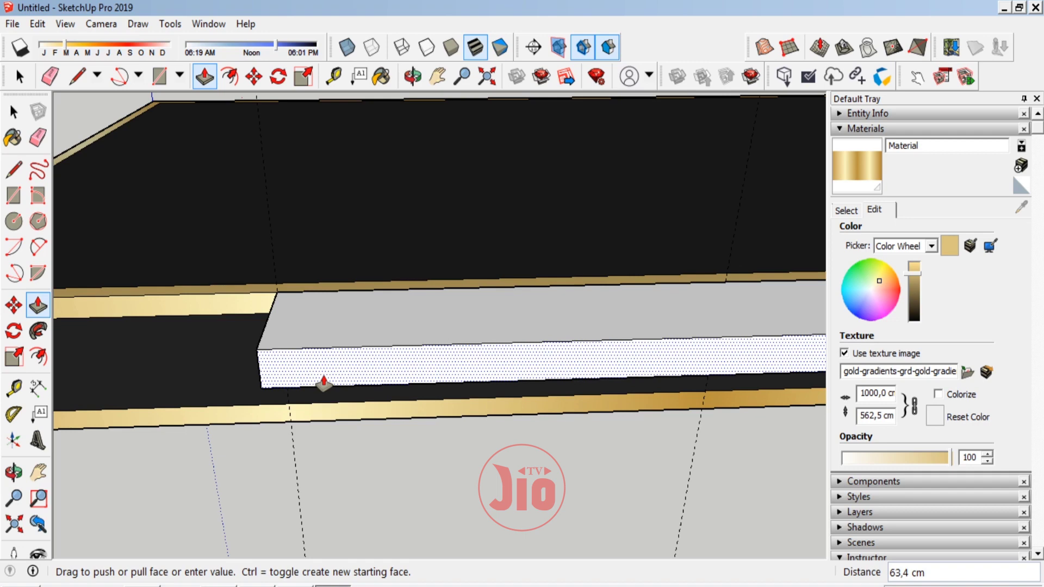
key("Return")
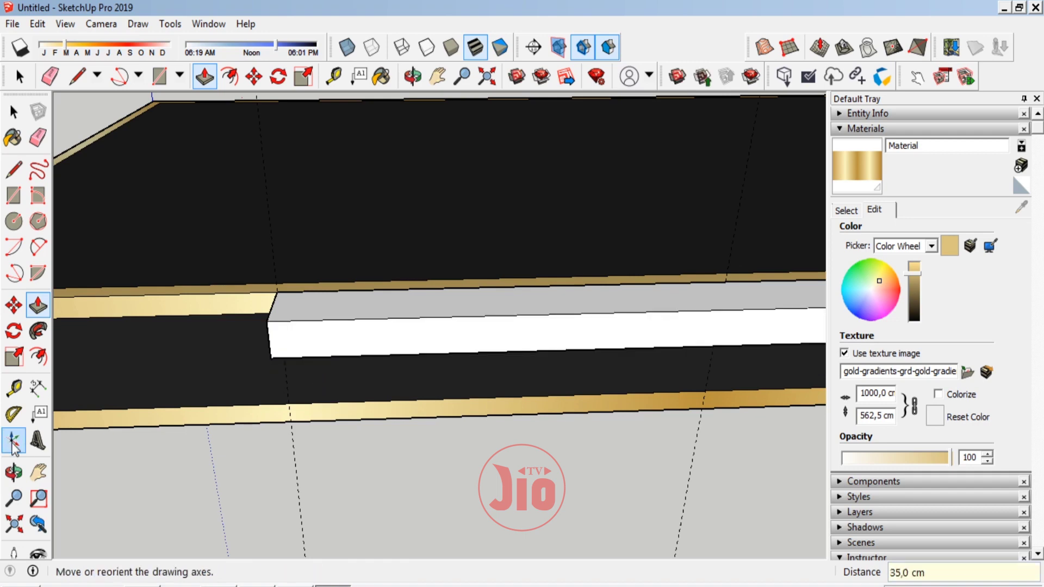
left_click(14, 471)
mouse_move(365, 361)
left_mouse_down()
mouse_move(536, 303)
mouse_move(651, 303)
left_mouse_up()
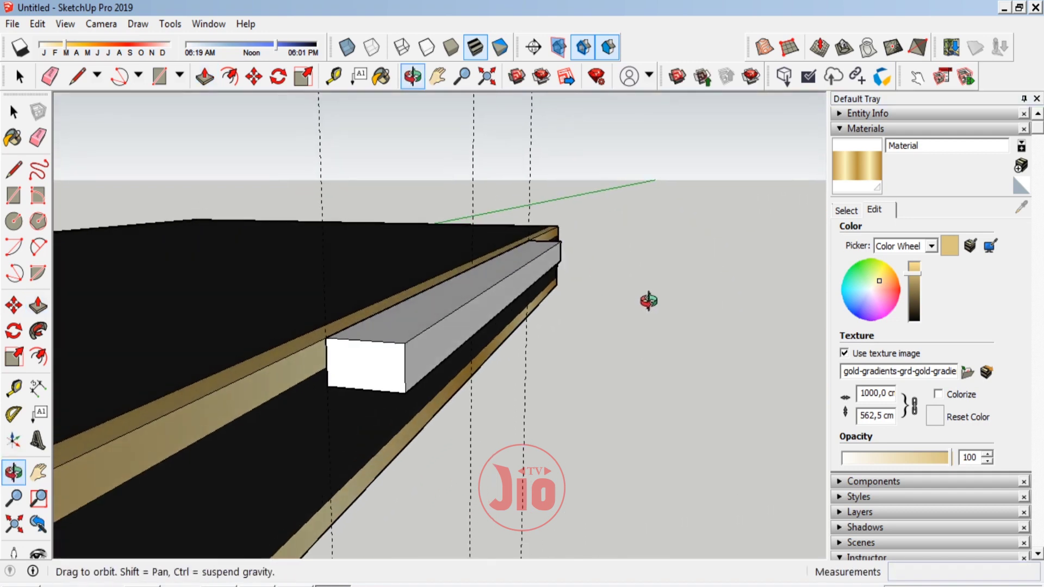
left_click_drag(408, 353, 323, 362)
Select the whole block together with its edges
left_click(14, 112)
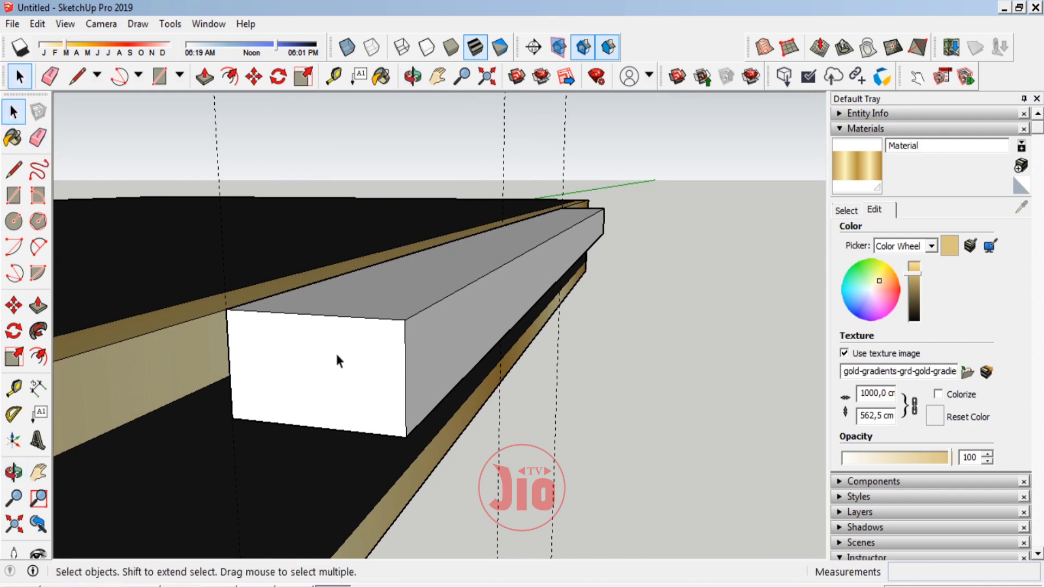
scroll(337, 361, "down", 5)
scroll(361, 227, "up", 1)
scroll(380, 244, "up", 2)
scroll(379, 248, "up", 1)
left_click(379, 249)
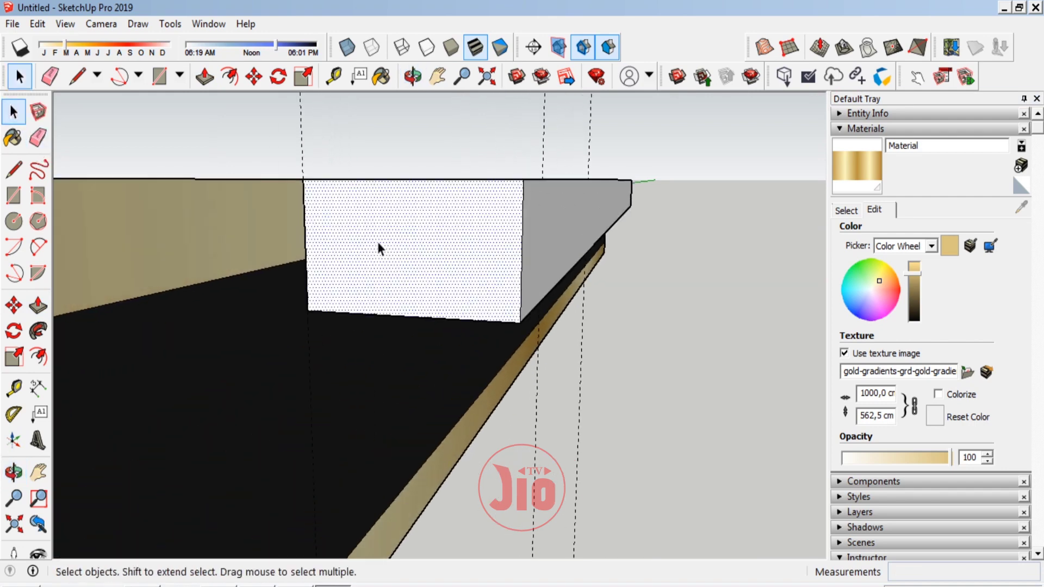
double_click(380, 249)
scroll(359, 261, "down", 2)
scroll(368, 259, "up", 2)
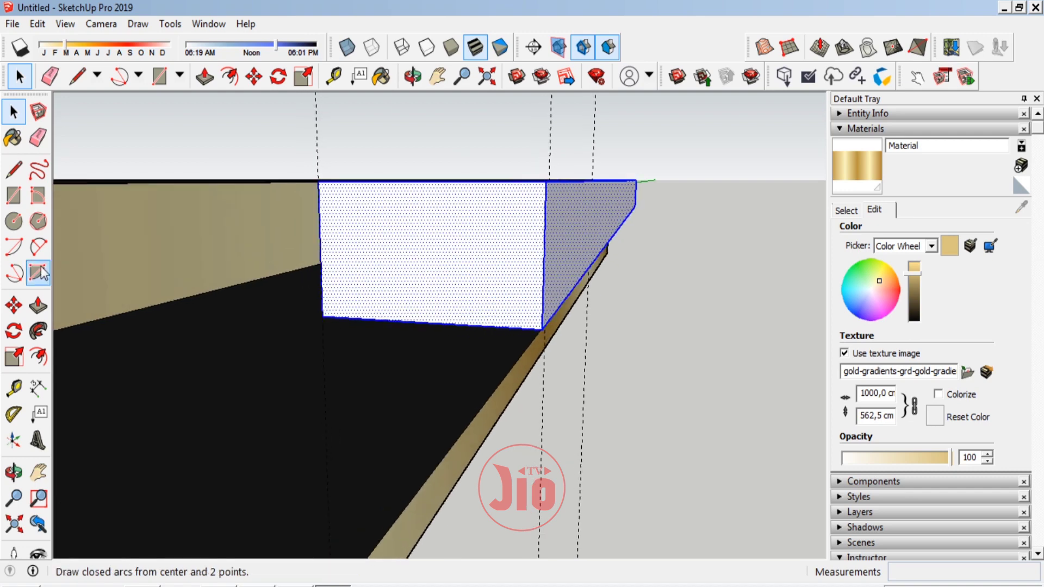
left_click(12, 311)
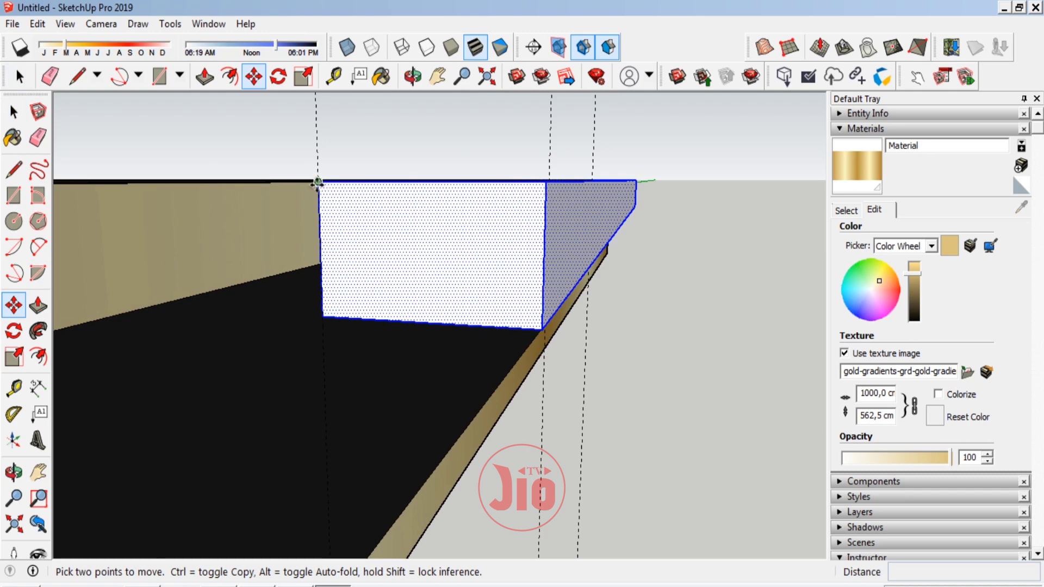
Copy the block downward three times, each copy 20 cm below the previous one
left_click(318, 184)
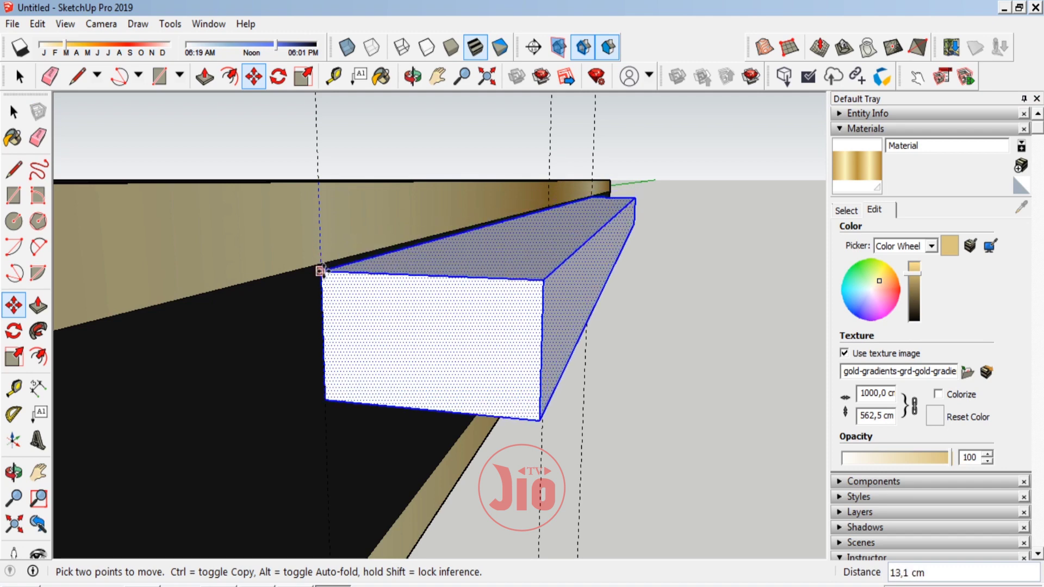
key("ctrl")
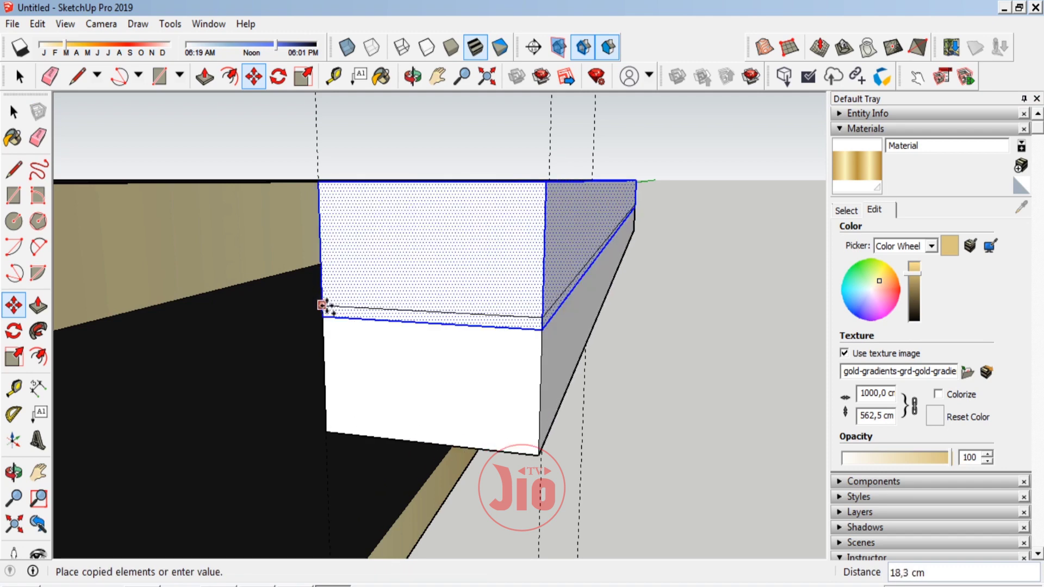
left_click(325, 315)
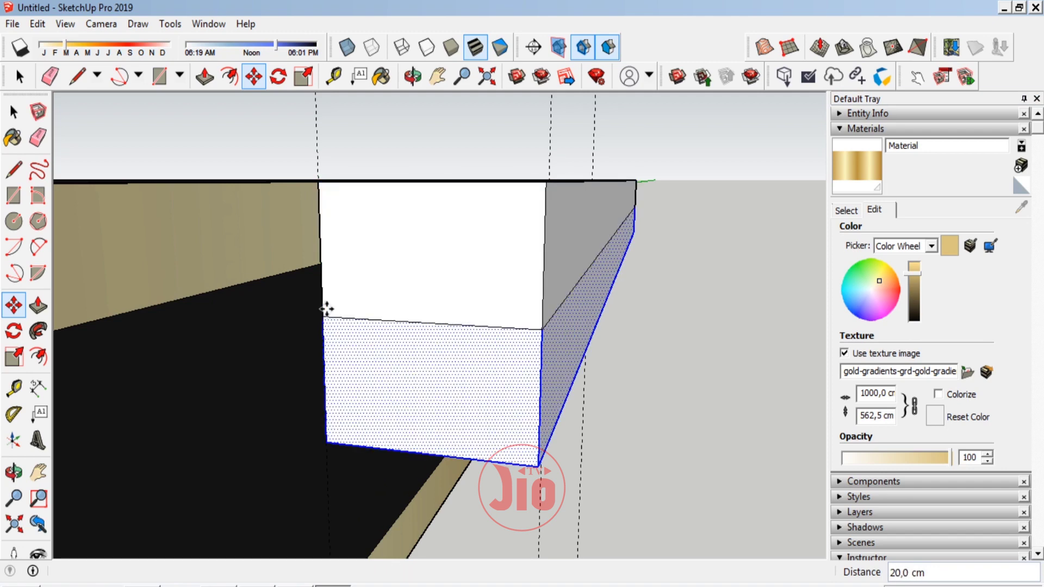
scroll(356, 293, "down", 3)
scroll(359, 221, "up", 5)
scroll(358, 220, "up", 1)
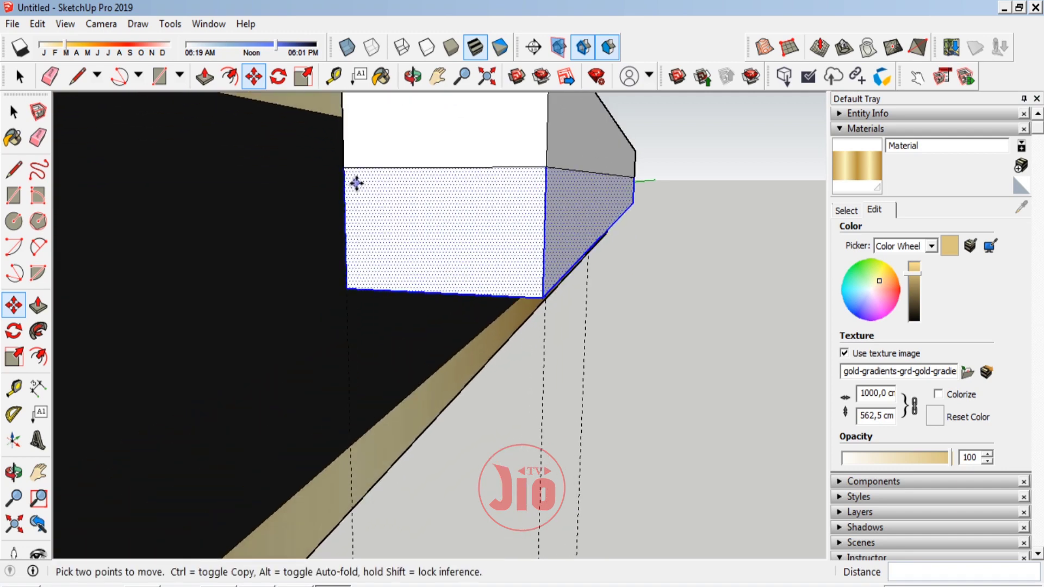
left_click(344, 168)
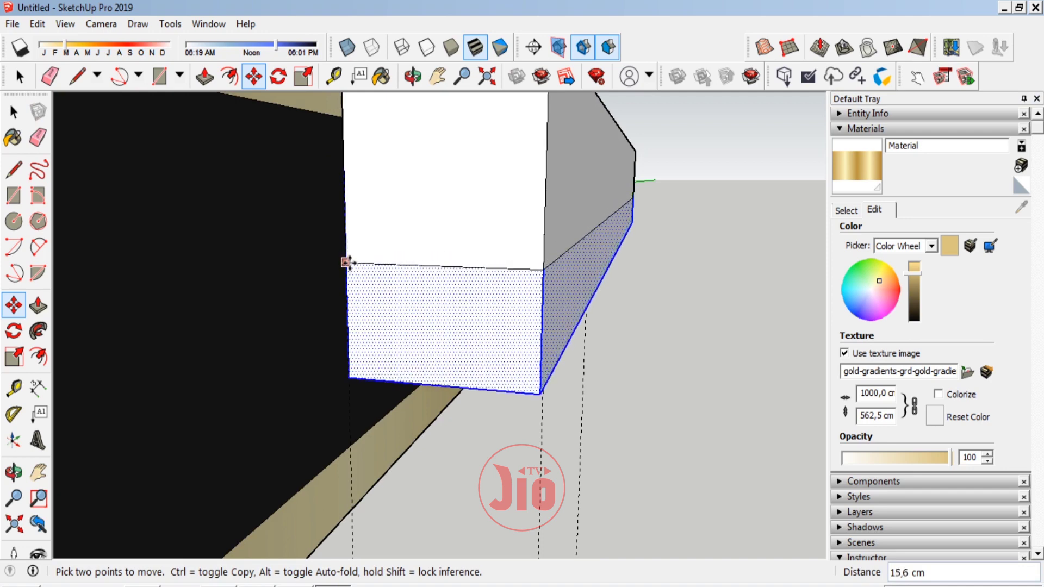
key("ctrl")
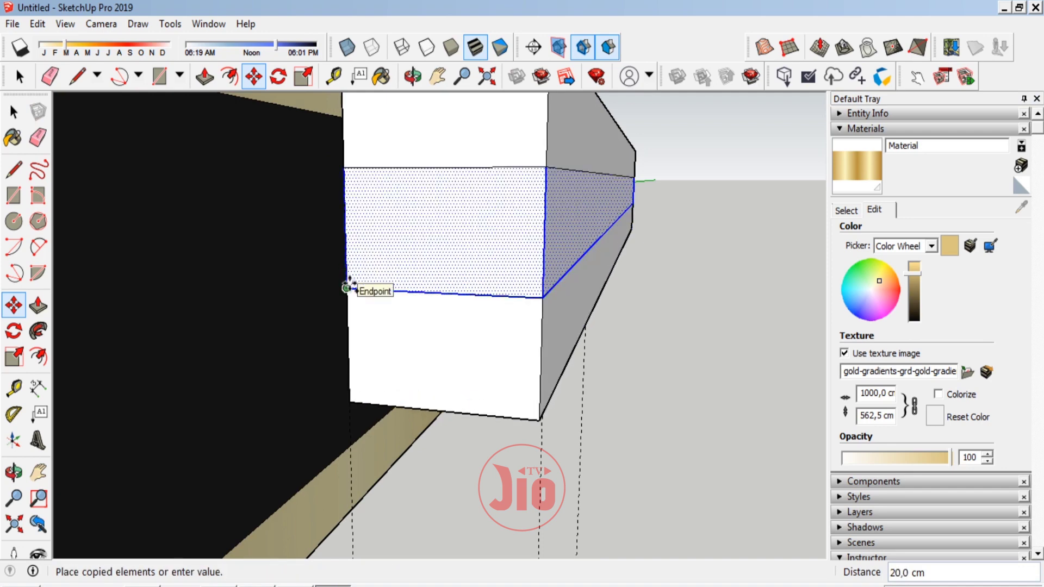
left_click(346, 285)
left_click(353, 283)
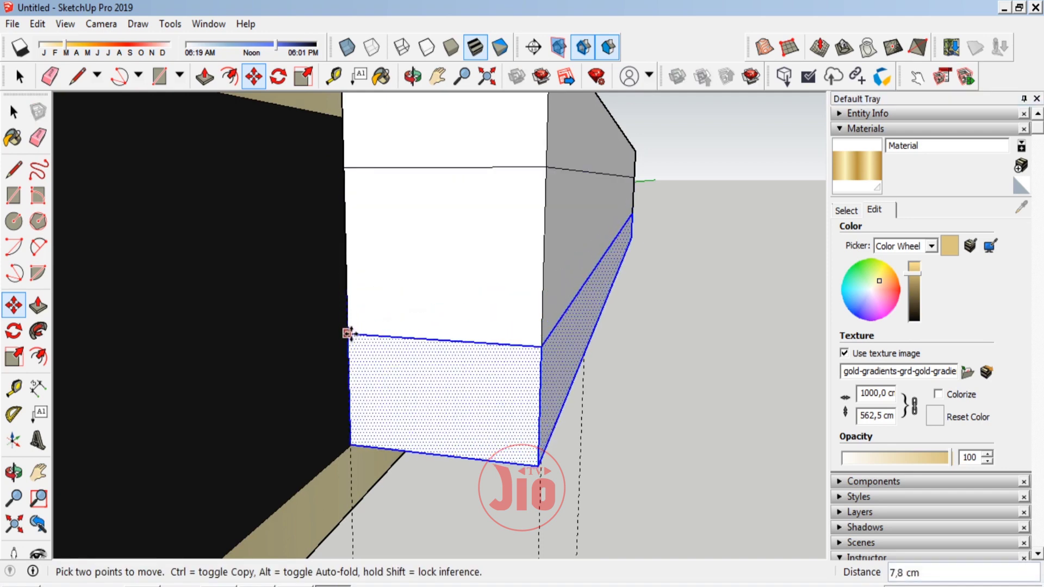
key("ctrl")
type("20")
left_click(354, 394)
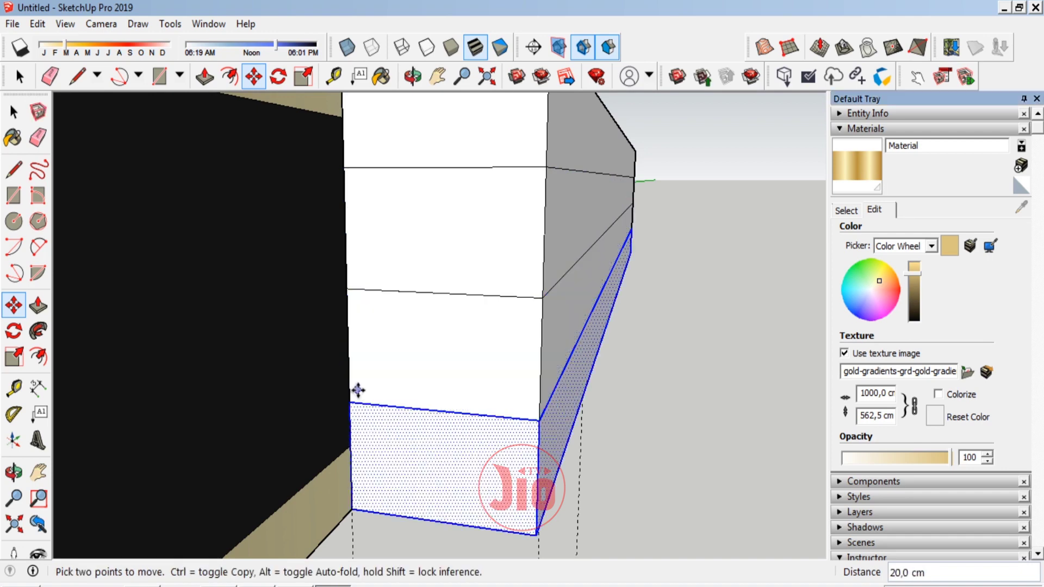
middle_click_drag(354, 393, 380, 378)
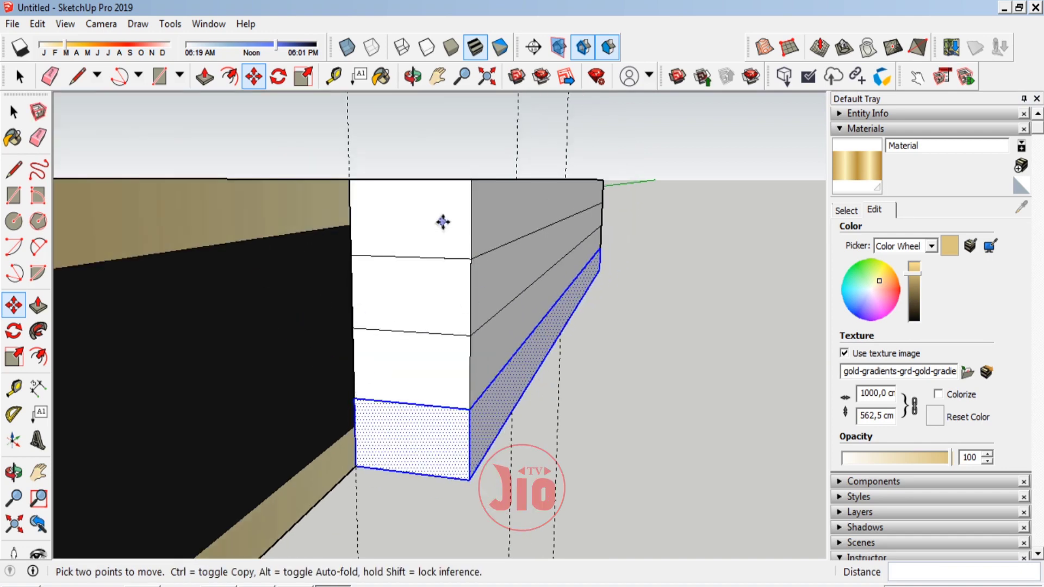
Pull the first lower block's side face out 35 cm
scroll(338, 501, "down", 2)
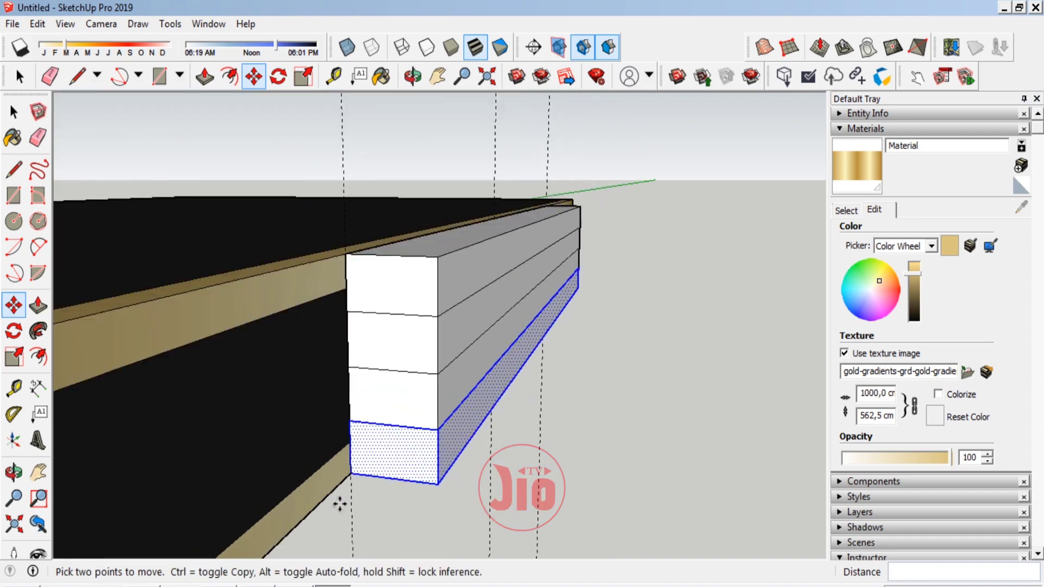
scroll(338, 501, "down", 1)
scroll(537, 396, "up", 2)
scroll(537, 397, "up", 3)
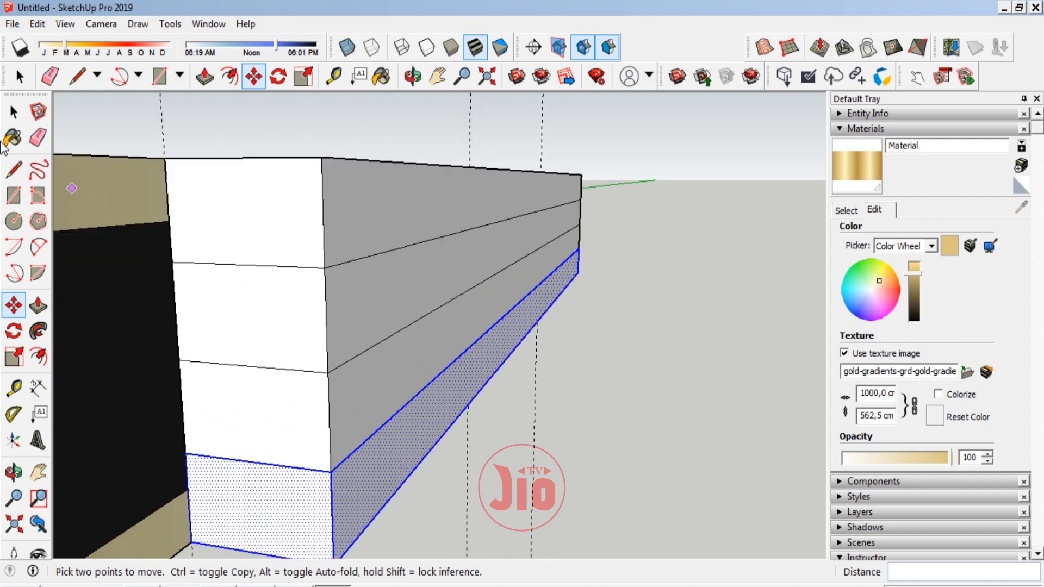
left_click(13, 111)
scroll(368, 432, "down", 2)
left_click(319, 279)
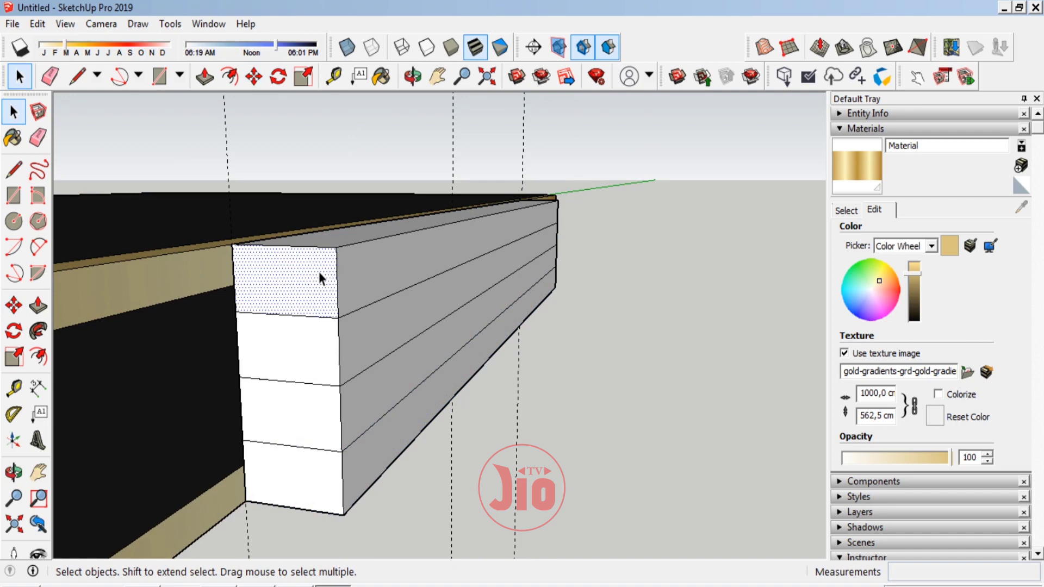
left_click(368, 350)
key("p")
left_click(368, 349)
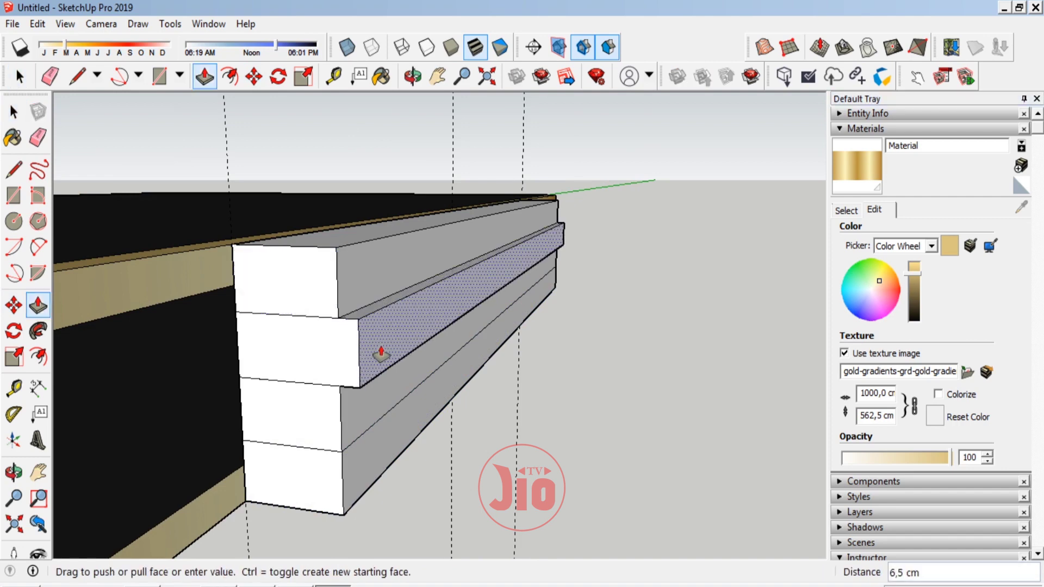
type("35")
key("Return")
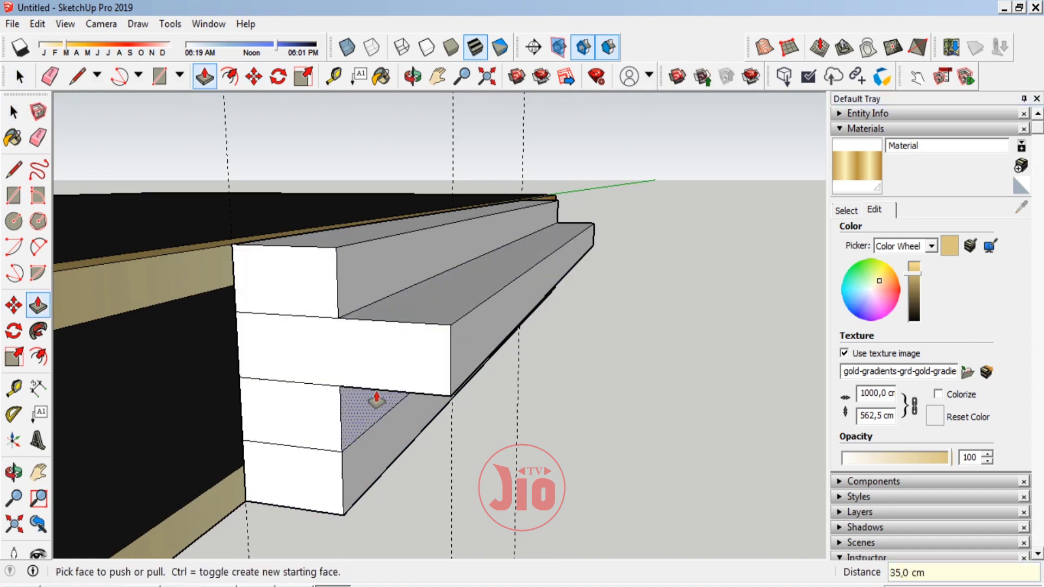
Extend the next blocks out 70 and 105 cm and fill the riser gap by 35 cm
left_click(357, 412)
type("70")
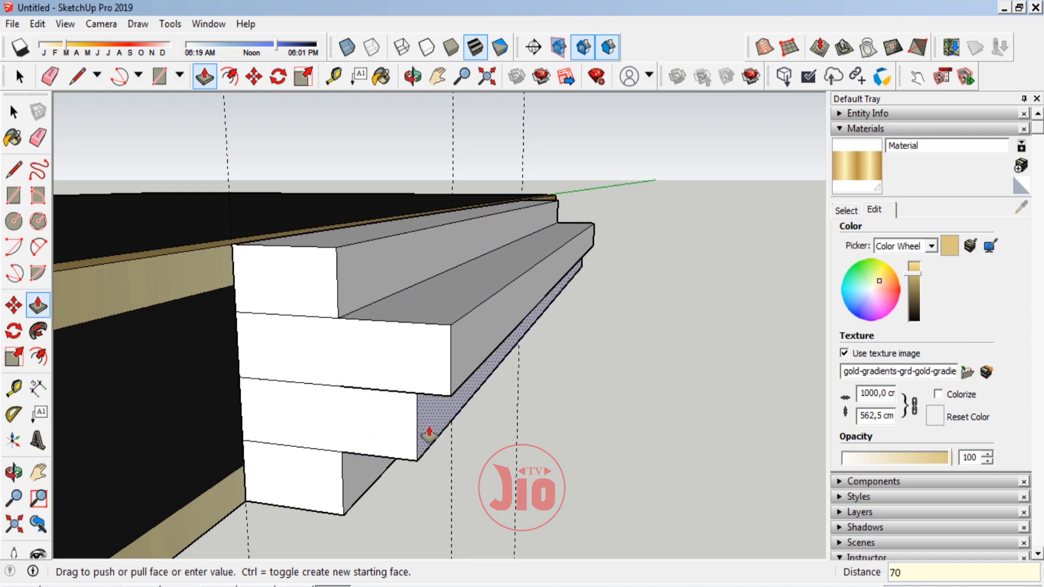
key("Return")
left_click(361, 478)
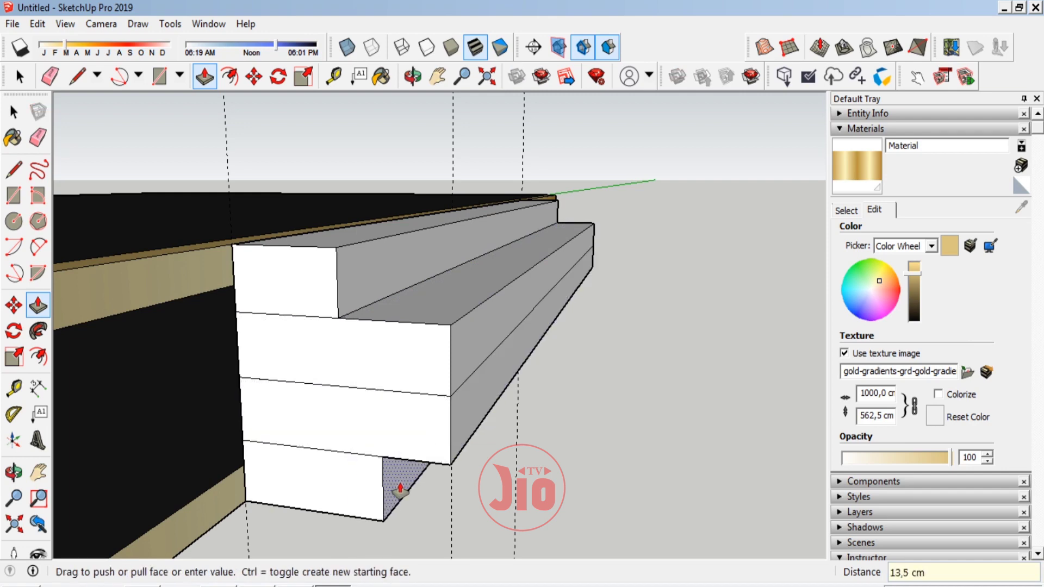
type("105")
key("Return")
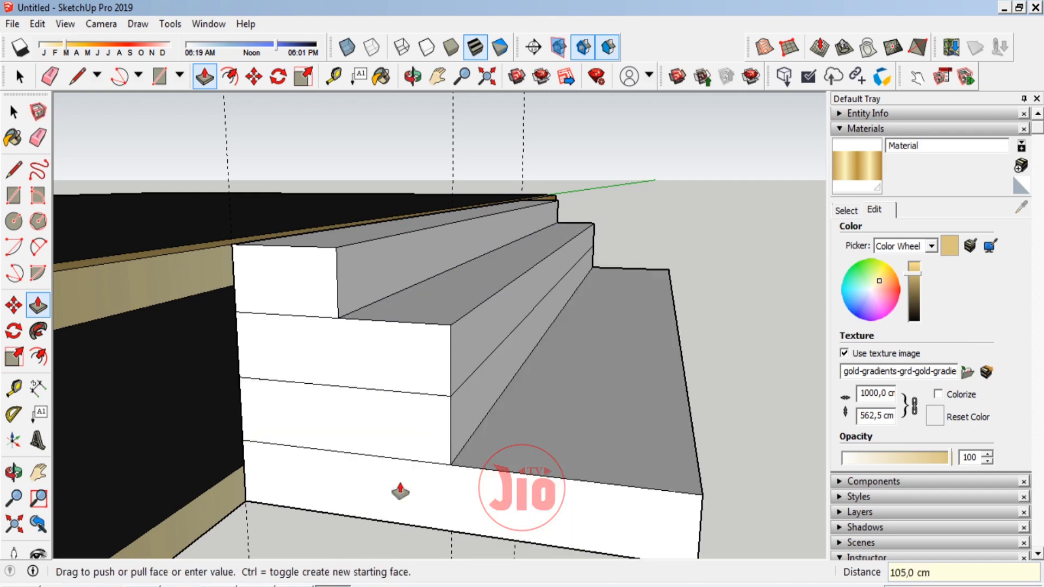
left_click(472, 434)
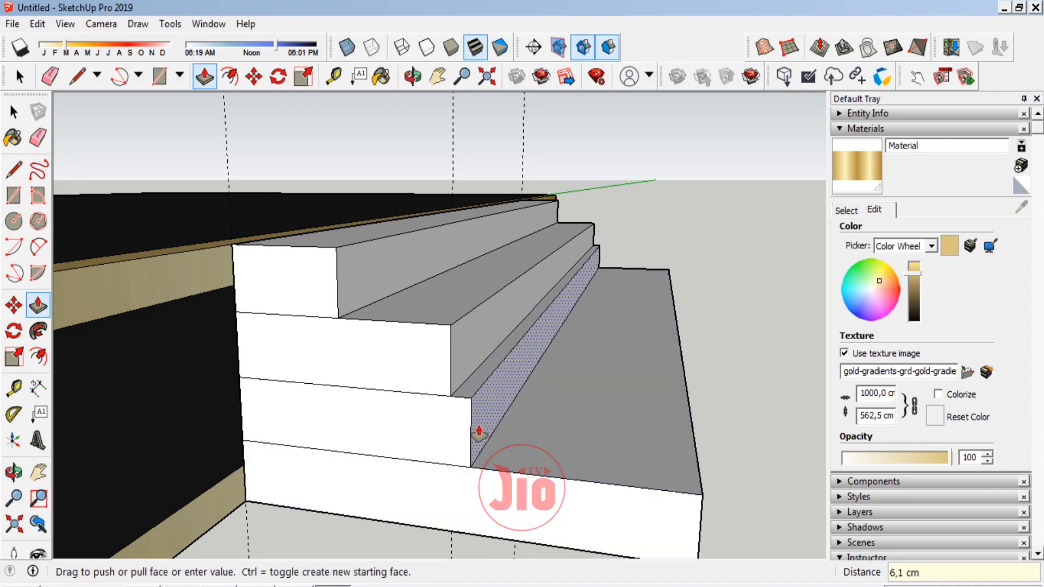
type("35")
key("Return")
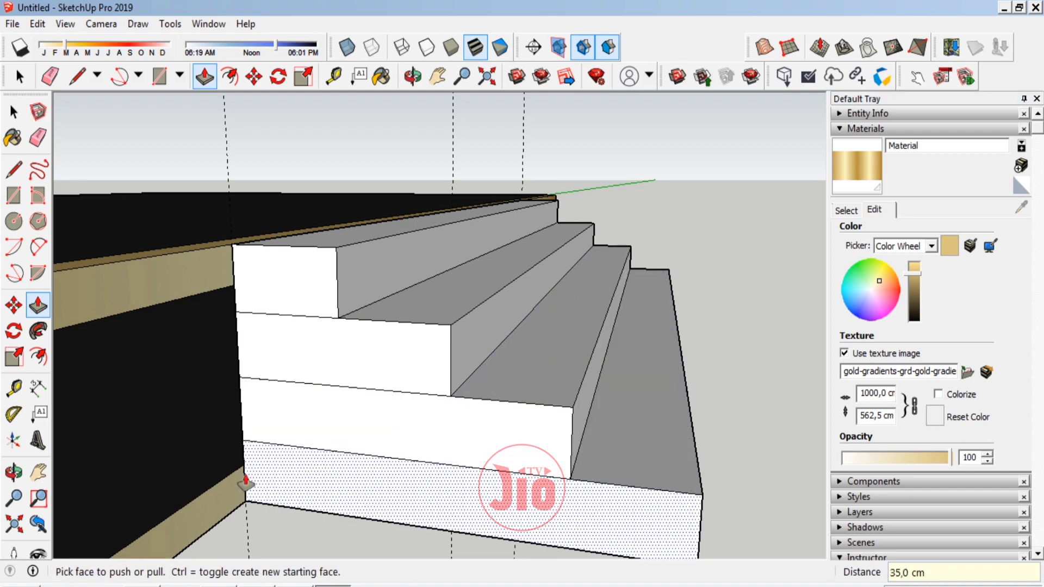
left_click(14, 472)
mouse_move(510, 358)
left_mouse_down()
mouse_move(233, 468)
mouse_move(366, 319)
mouse_move(256, 320)
mouse_move(467, 309)
left_mouse_up()
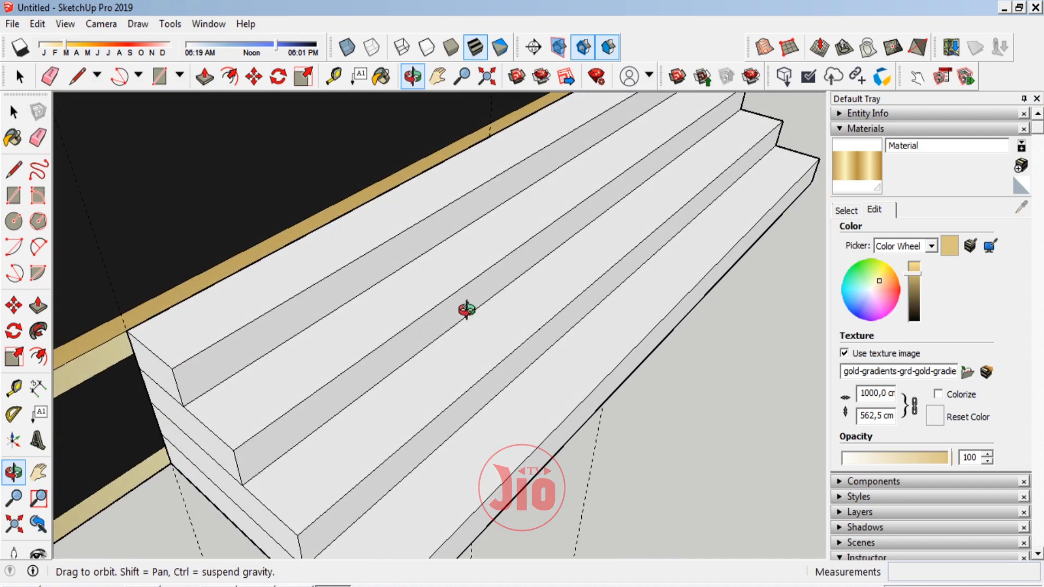
Offset 6 cm inset outlines on the top and second step treads
left_click(14, 111)
scroll(154, 310, "up", 1)
scroll(121, 348, "up", 2)
scroll(121, 348, "up", 1)
left_click(210, 345)
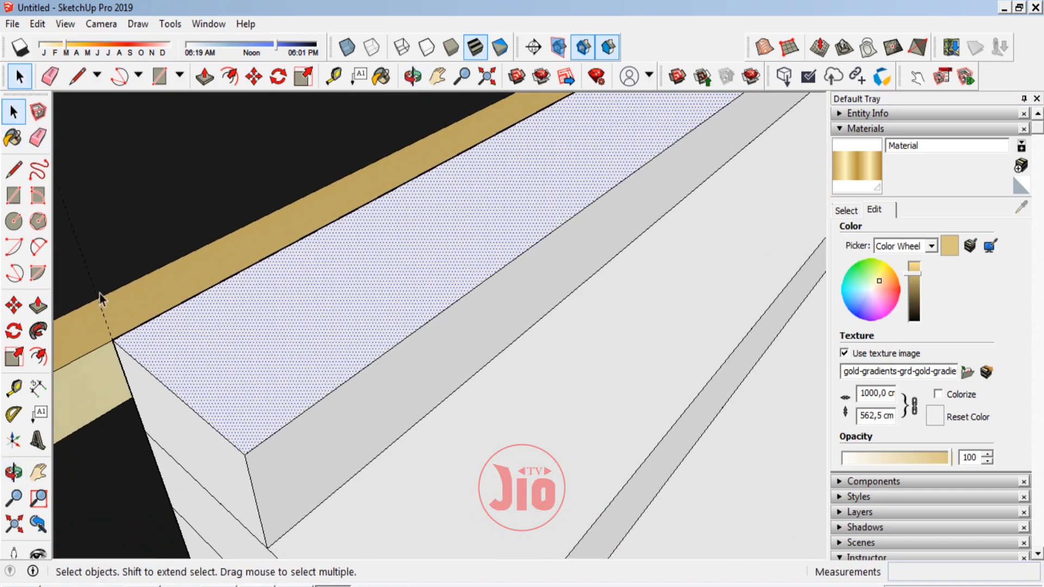
left_click(38, 356)
left_click(143, 366)
type("6")
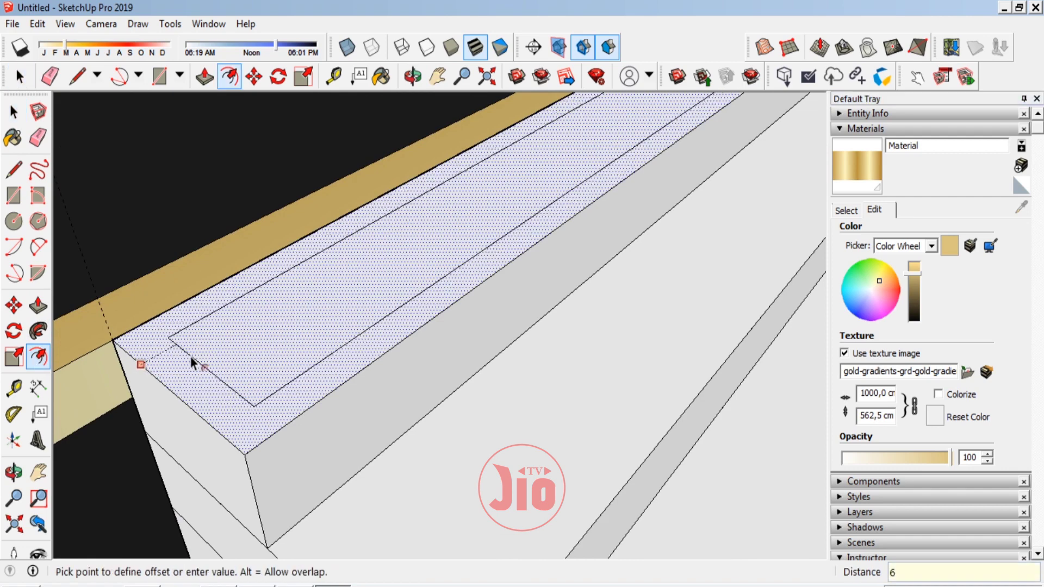
key("Return")
scroll(382, 360, "down", 1)
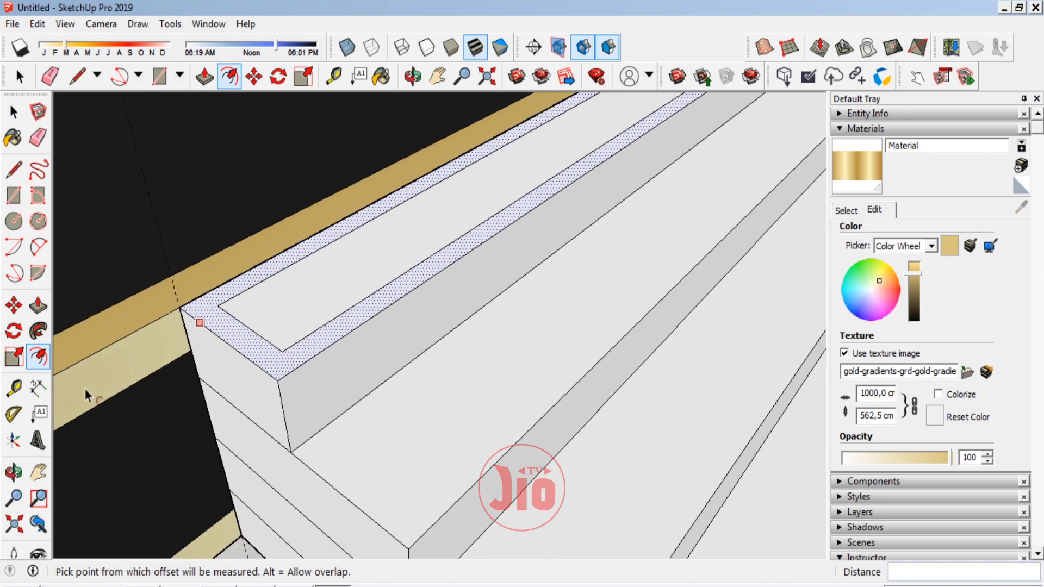
left_click(15, 113)
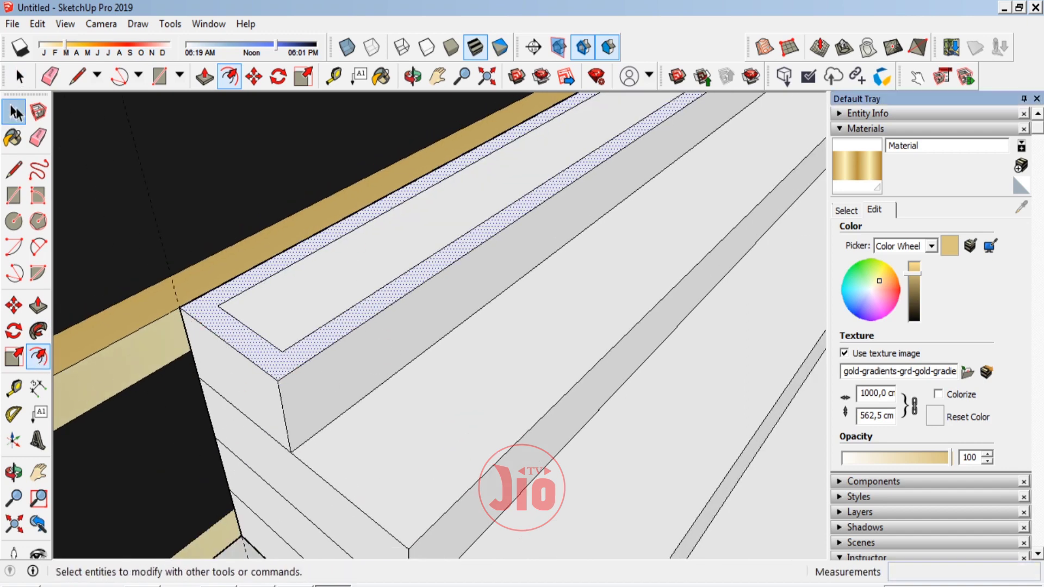
left_click(377, 449)
left_click(38, 356)
left_click(325, 481)
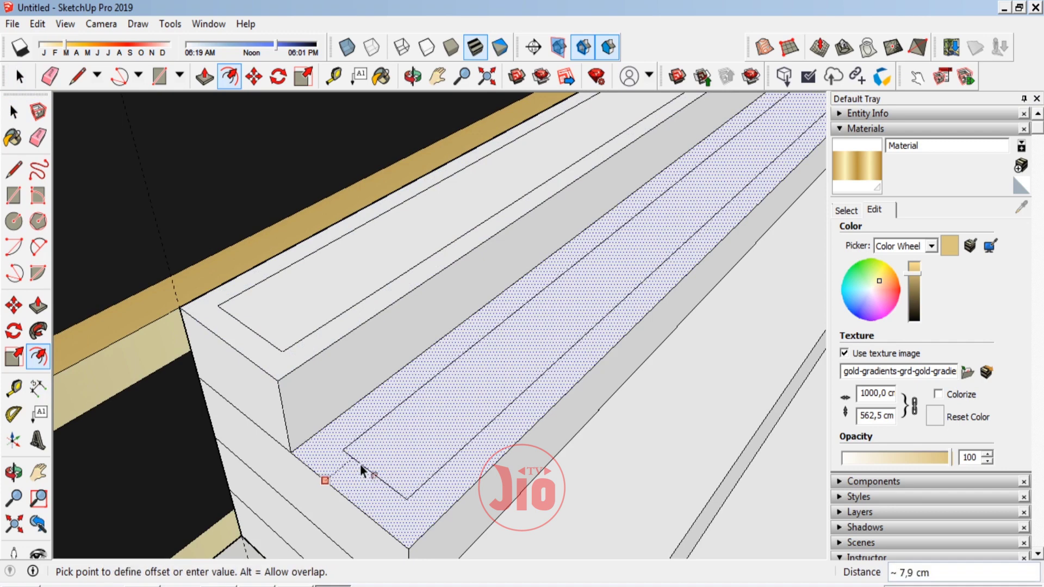
type("6")
key("Return")
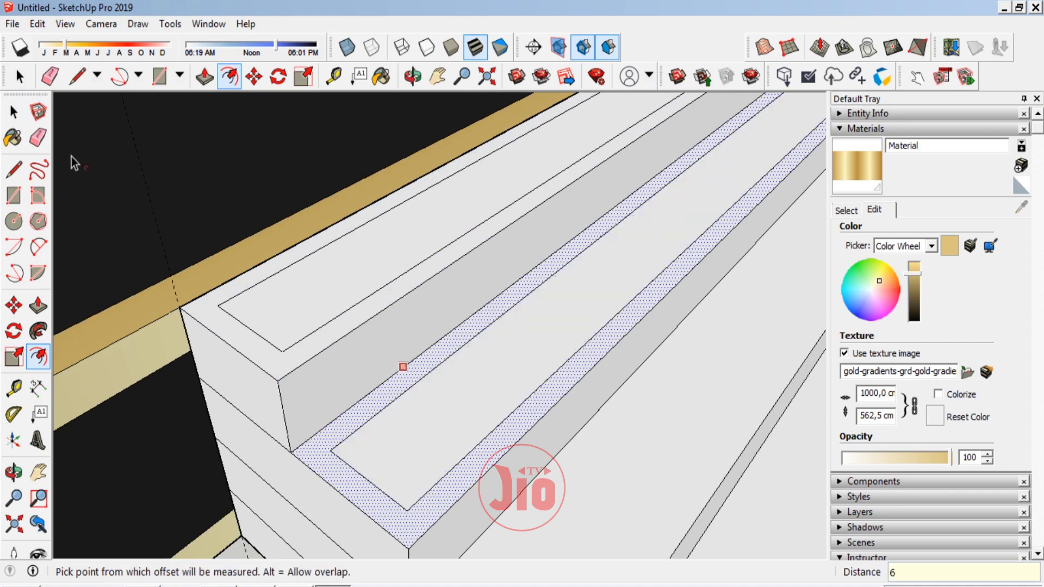
Offset 6 cm insets on the third and bottom treads, then select the whole staircase
left_click(13, 112)
scroll(381, 327, "down", 2)
left_click(413, 479)
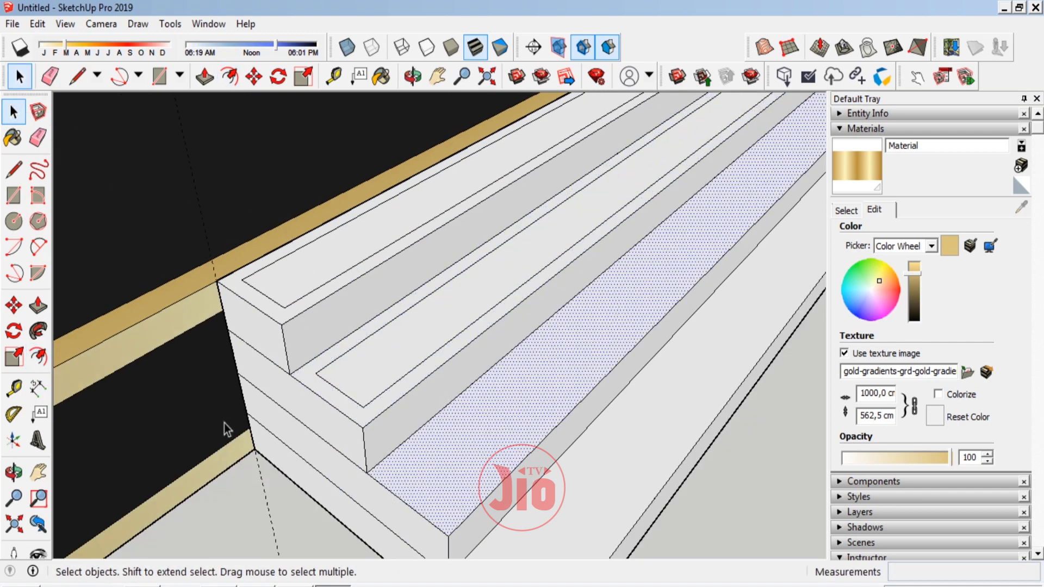
left_click(38, 356)
left_click(412, 509)
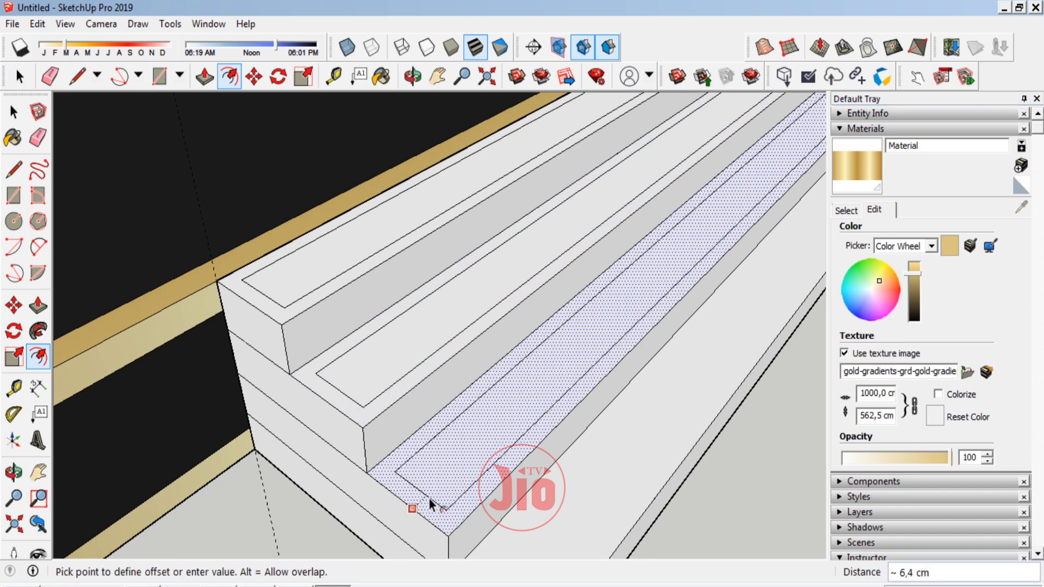
left_click(430, 504)
left_click(15, 120)
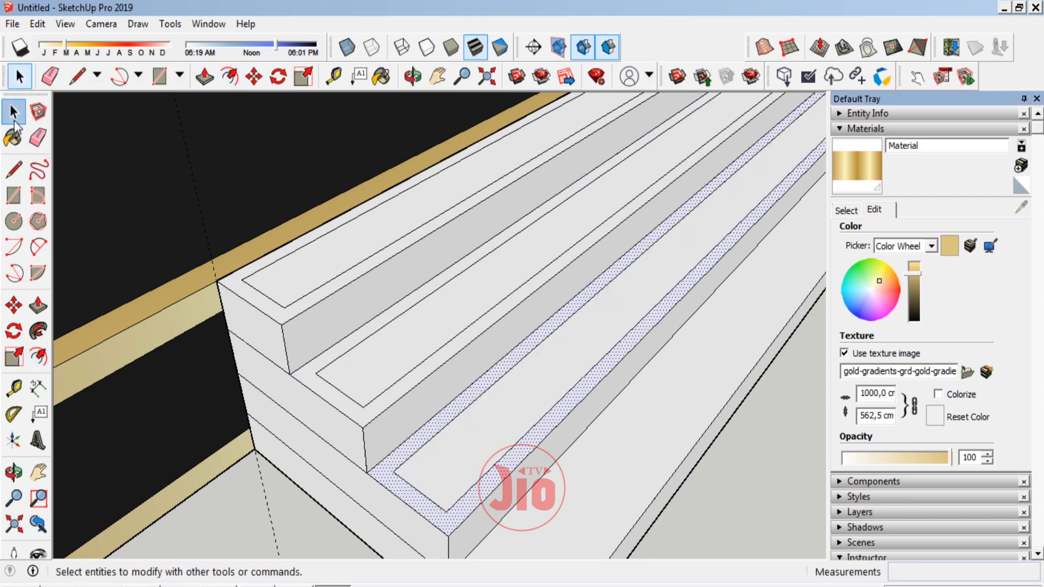
left_click(583, 452)
scroll(315, 328, "down", 2)
left_click(39, 356)
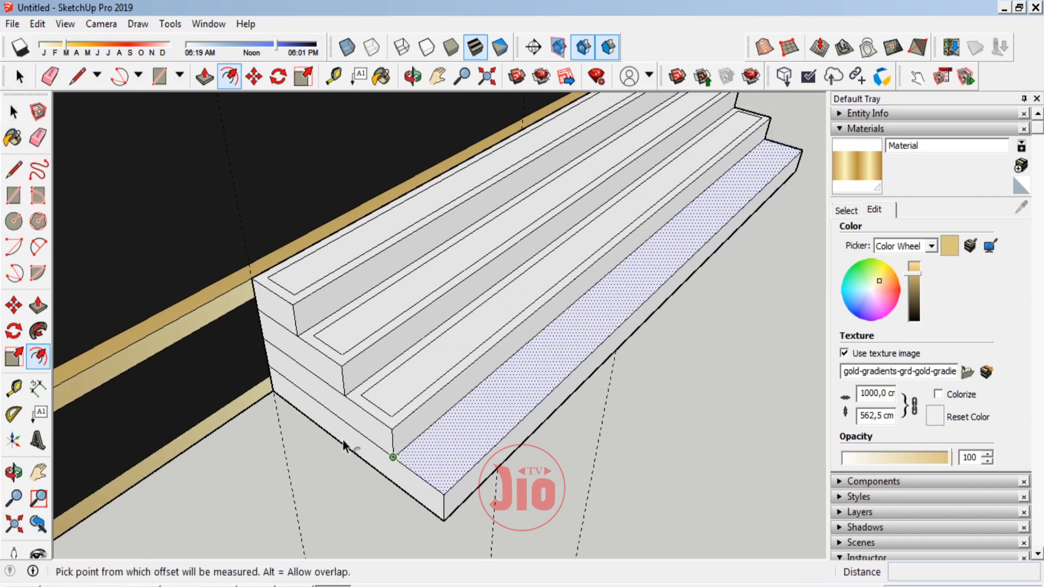
left_click(426, 480)
type("6")
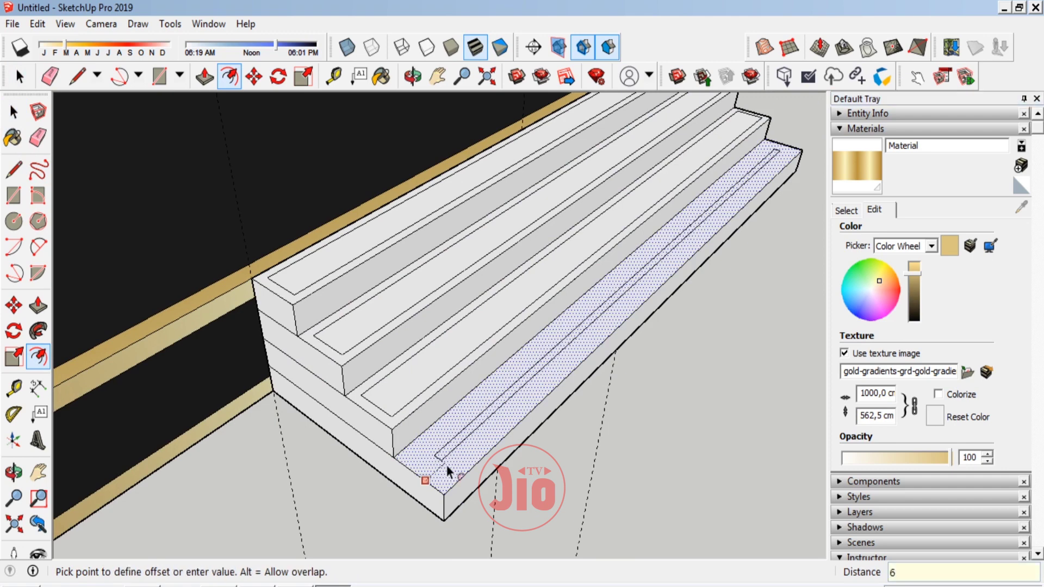
key("Return")
scroll(318, 325, "up", 2)
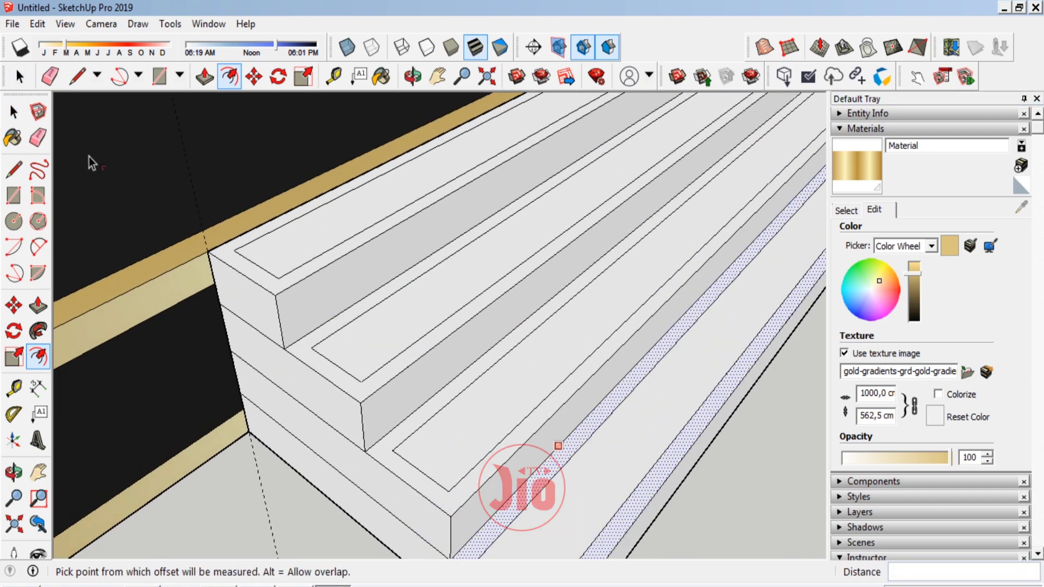
left_click(14, 112)
scroll(411, 369, "down", 1)
triple_click(411, 352)
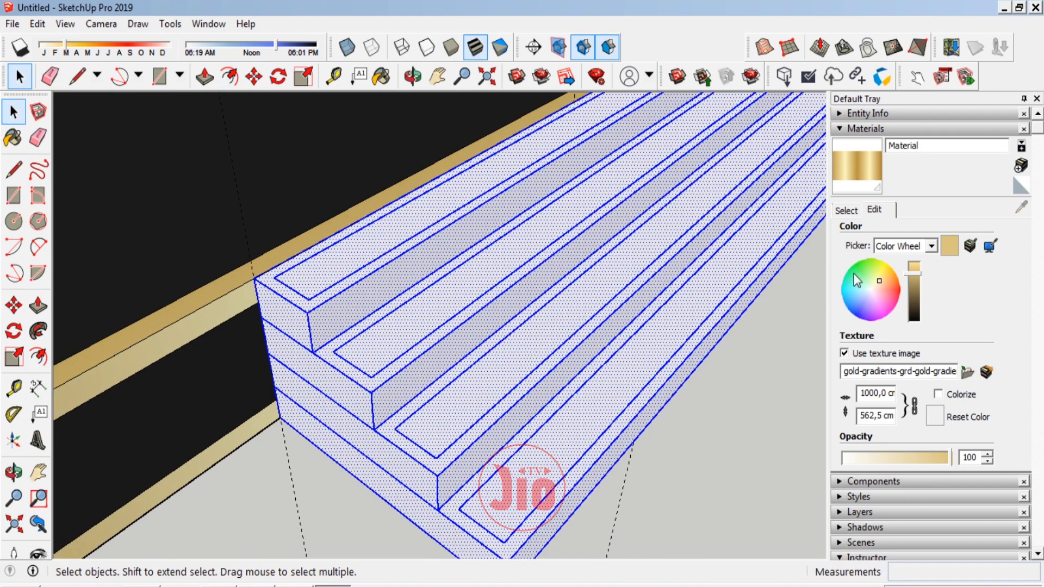
Paint the selected staircase with the black material sampled from the existing wall
left_click(847, 210)
left_click(1021, 209)
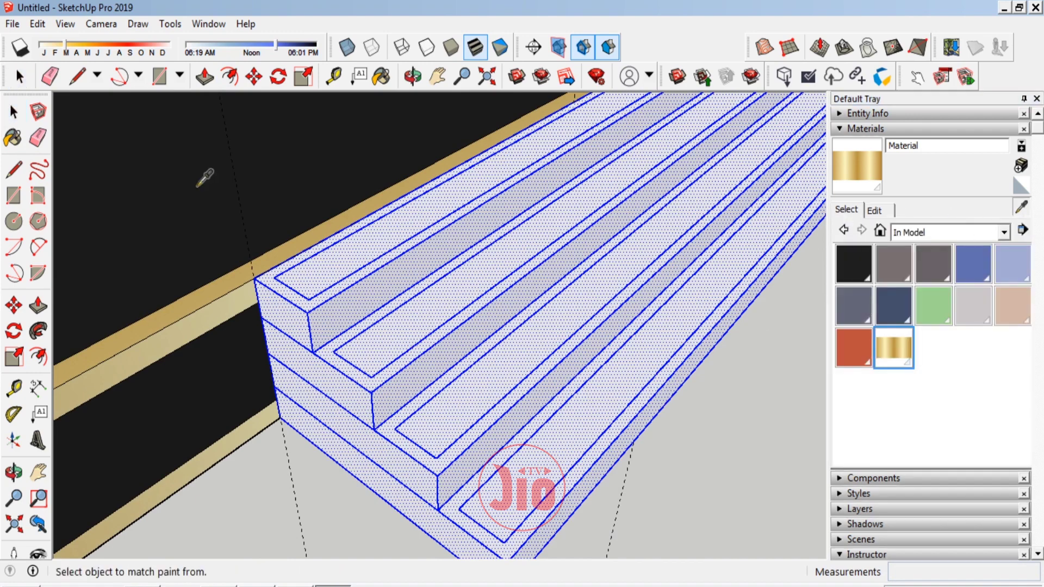
left_click(205, 175)
left_click(405, 335)
middle_click_drag(419, 338, 355, 403)
left_click(14, 112)
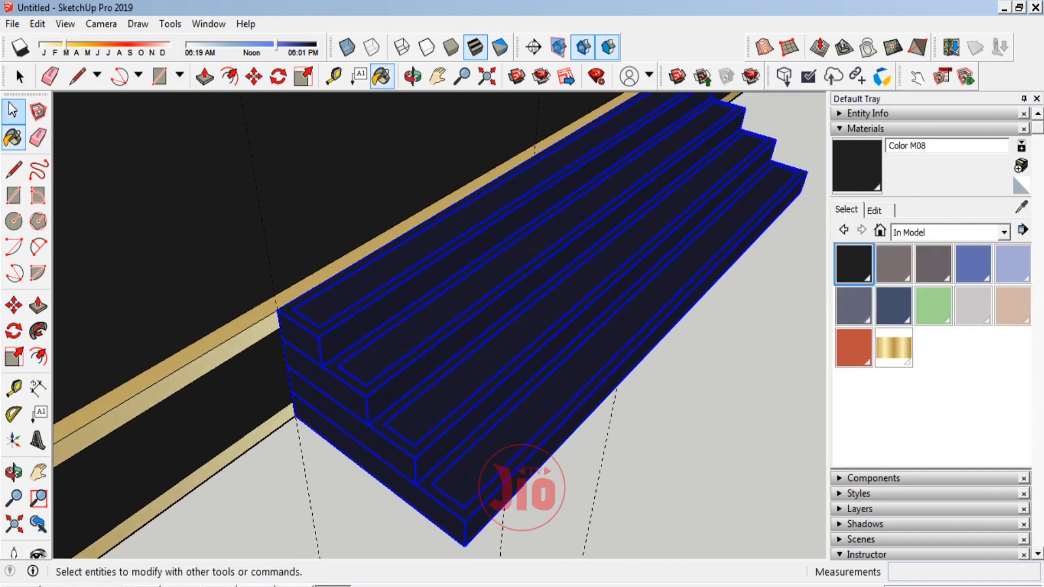
left_click(680, 388)
Sample the gold trim material and paint the top step's border strip gold
scroll(302, 321, "up", 3)
scroll(303, 321, "up", 2)
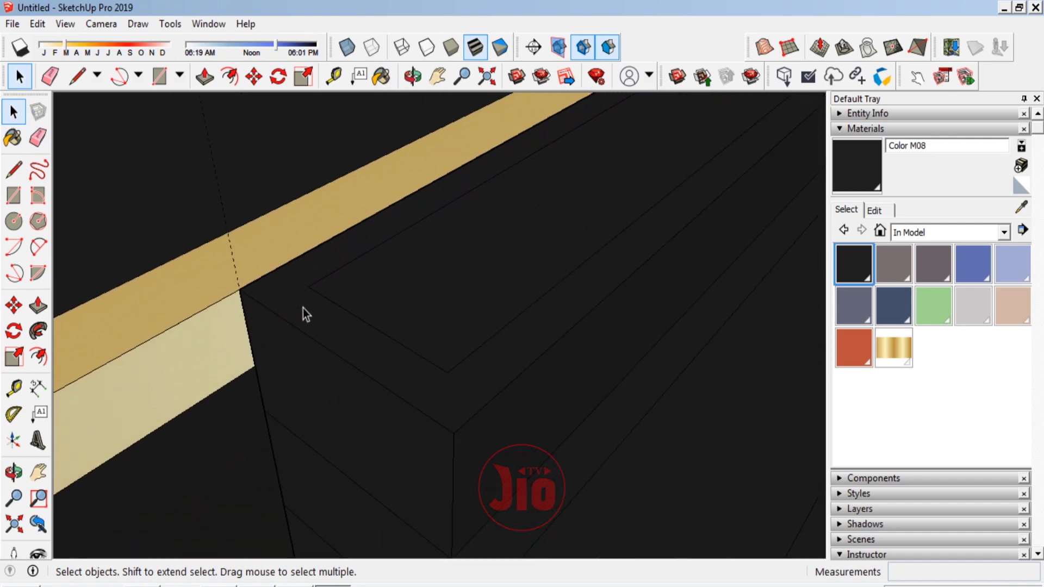
left_click(1021, 208)
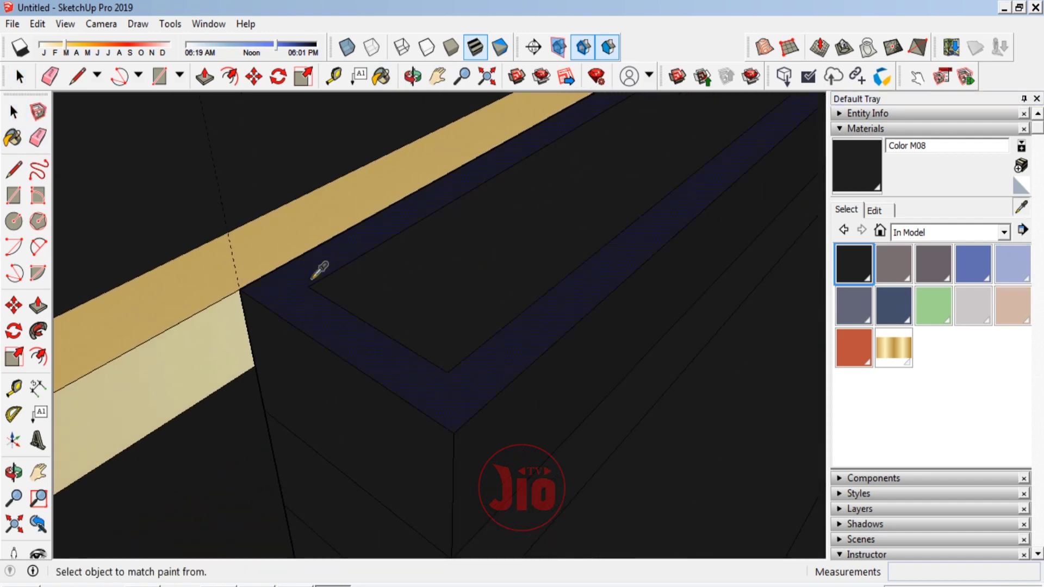
left_click(205, 280)
left_click(313, 278)
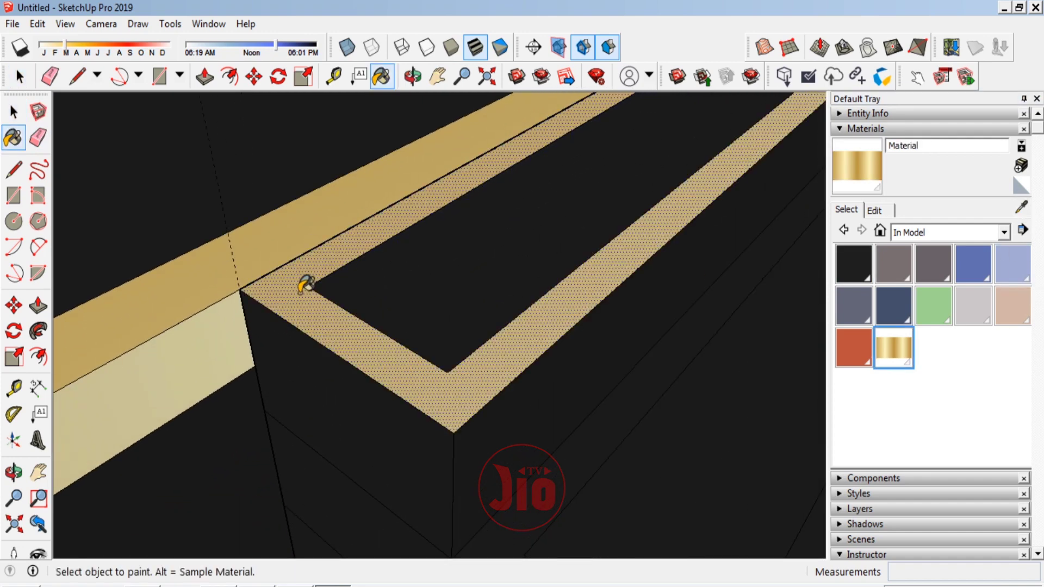
Paint the lower steps' border strips gold as well
scroll(478, 448, "down", 3)
scroll(431, 426, "up", 3)
scroll(416, 402, "down", 2)
scroll(416, 403, "down", 3)
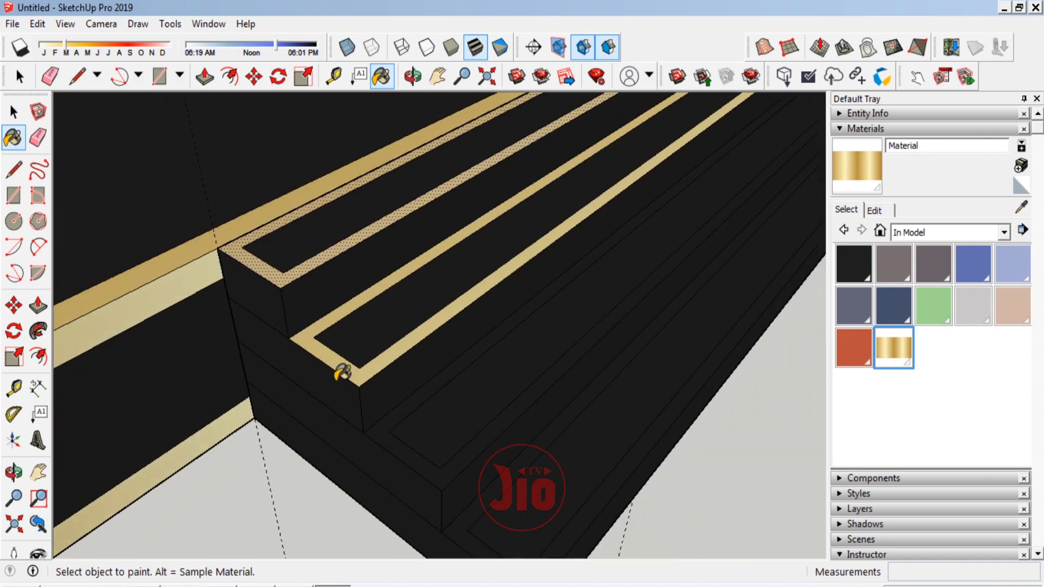
scroll(345, 373, "up", 2)
scroll(395, 434, "down", 3)
scroll(510, 468, "up", 4)
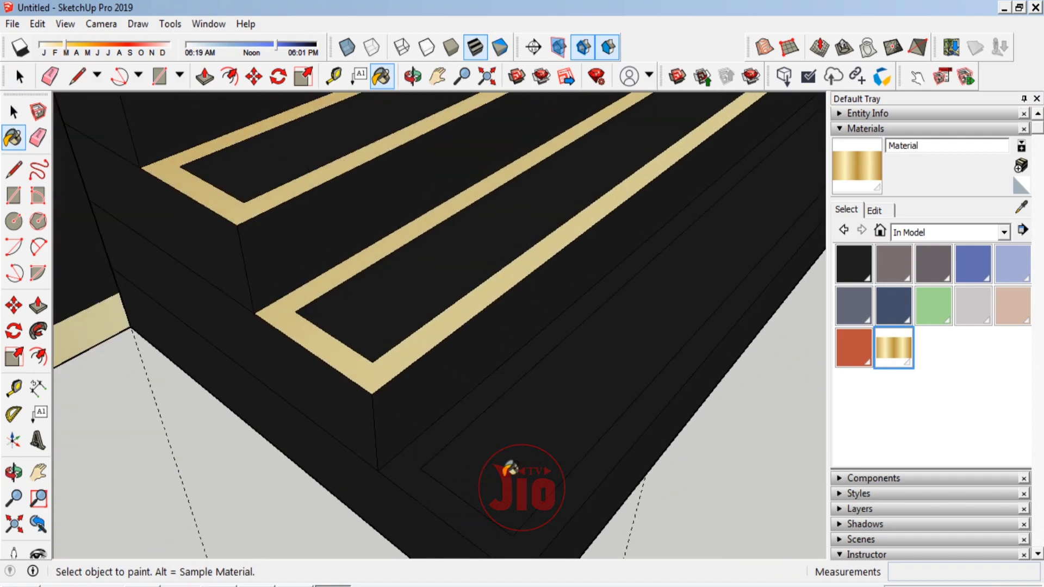
left_click(408, 454)
scroll(366, 450, "down", 3)
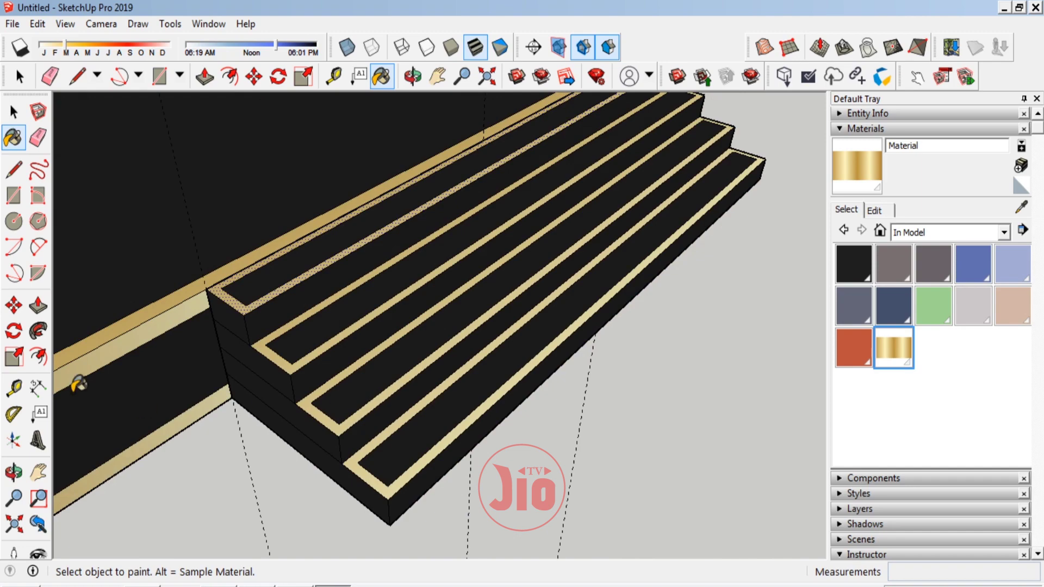
Orbit out to view the whole platform and staircase
left_click(13, 472)
mouse_move(486, 349)
left_mouse_down()
mouse_move(297, 350)
mouse_move(354, 375)
left_mouse_up()
left_click(14, 111)
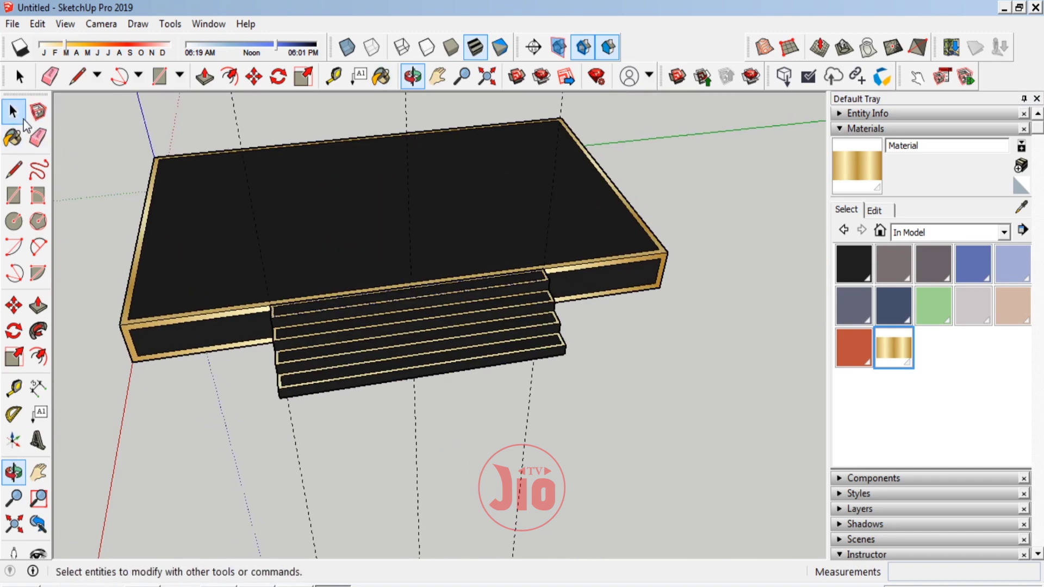
Select all the staircase geometry and make it one group
triple_click(369, 339)
right_click(369, 339)
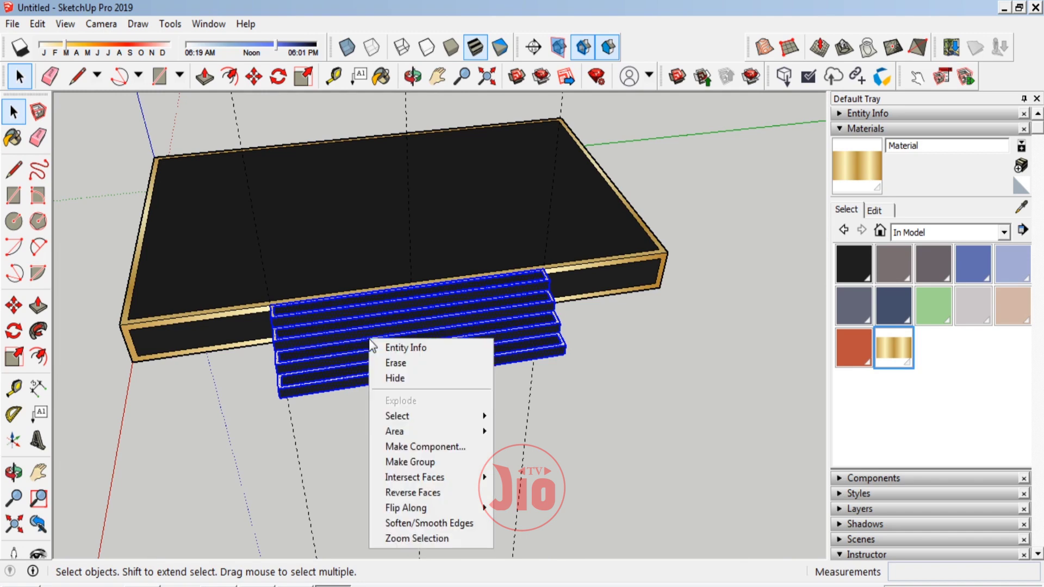
left_click(418, 463)
Erase the stray guide line above the stage and orbit to a front view of the stairs
left_click(38, 137)
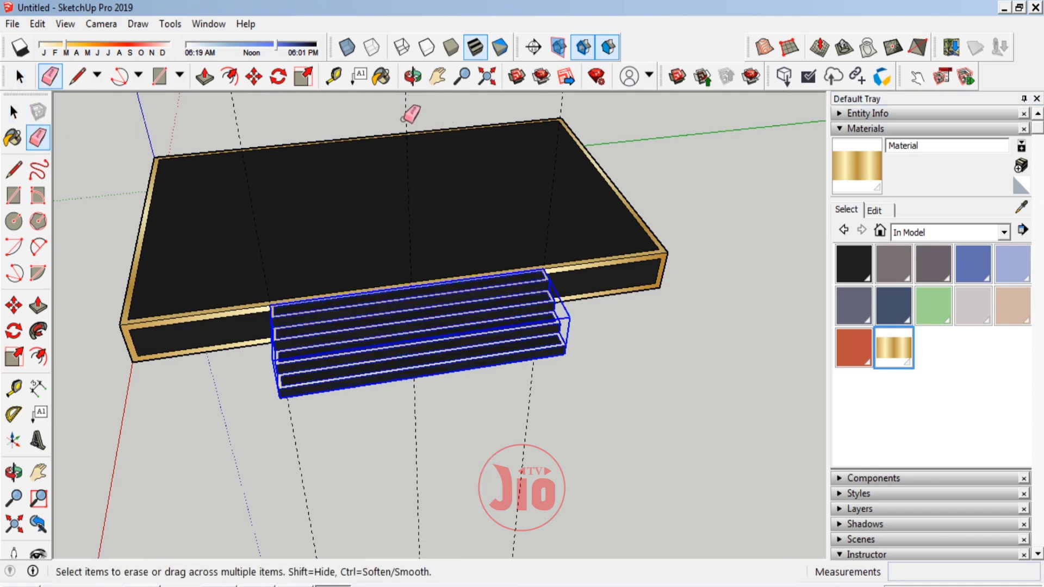
left_click(236, 120)
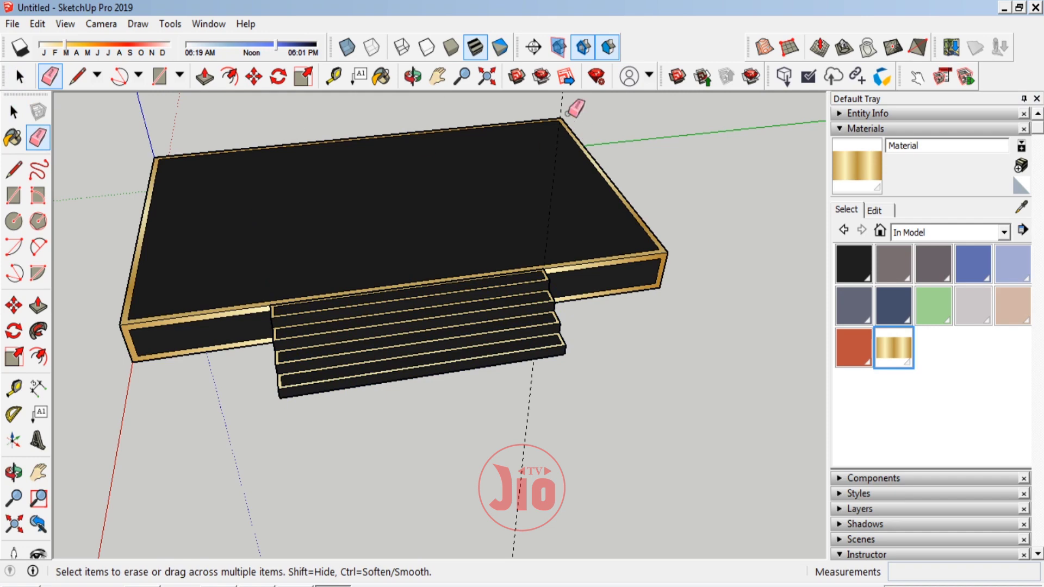
left_click(13, 472)
mouse_move(362, 408)
left_mouse_down()
mouse_move(566, 305)
mouse_move(358, 336)
mouse_move(209, 319)
left_mouse_up()
mouse_move(412, 303)
left_mouse_down()
mouse_move(678, 327)
mouse_move(513, 303)
mouse_move(448, 370)
mouse_move(310, 186)
mouse_move(322, 247)
mouse_move(419, 263)
mouse_move(424, 217)
left_mouse_up()
Browse to the Desktop in Windows Explorer and open the 3D folder
scroll(424, 217, "up", 1)
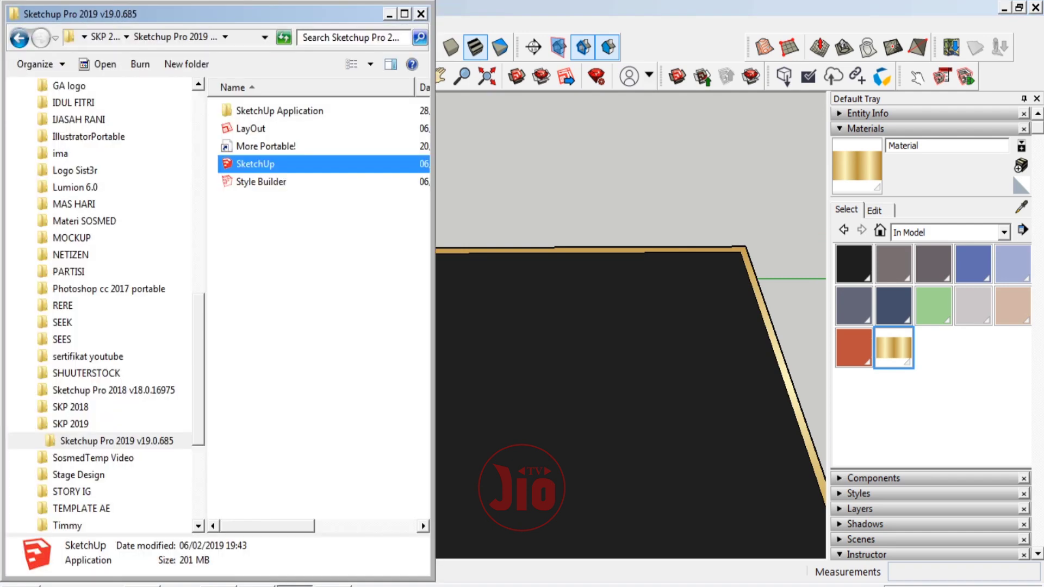
scroll(98, 272, "up", 10)
scroll(59, 141, "up", 3)
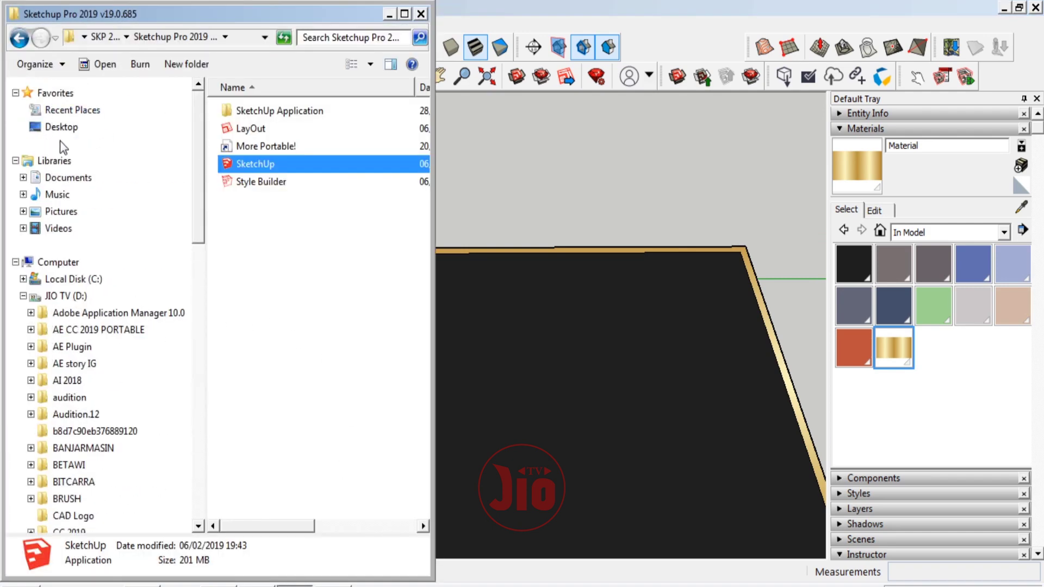
left_click(61, 127)
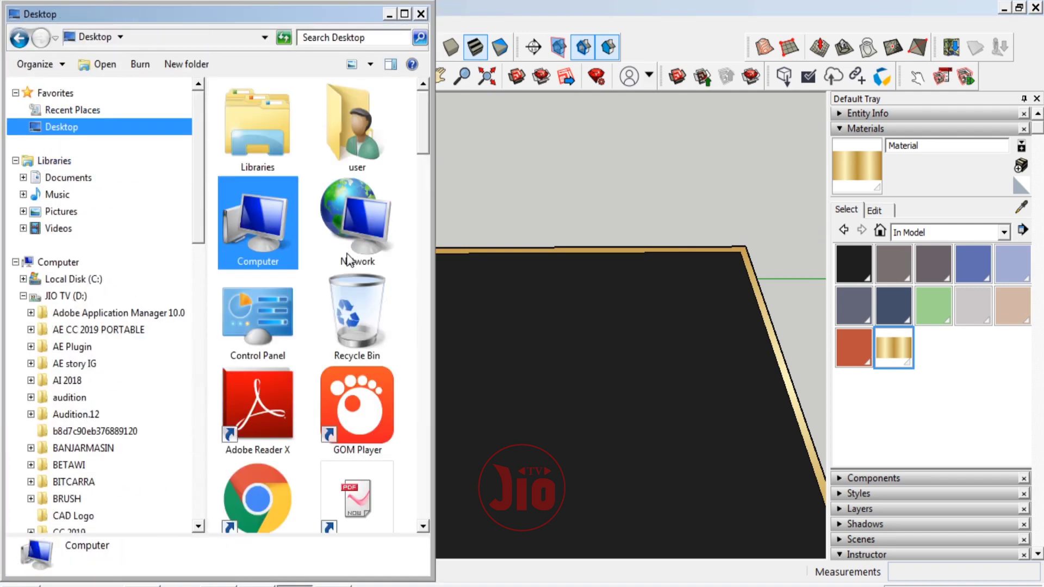
left_click(417, 139)
scroll(423, 146, "down", 3)
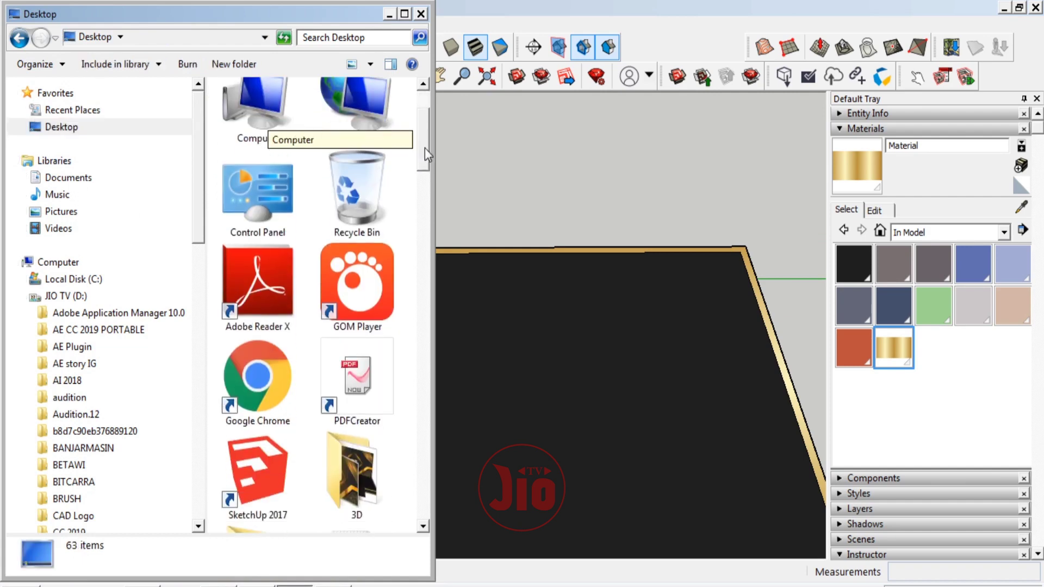
scroll(425, 148, "up", 1)
double_click(358, 435)
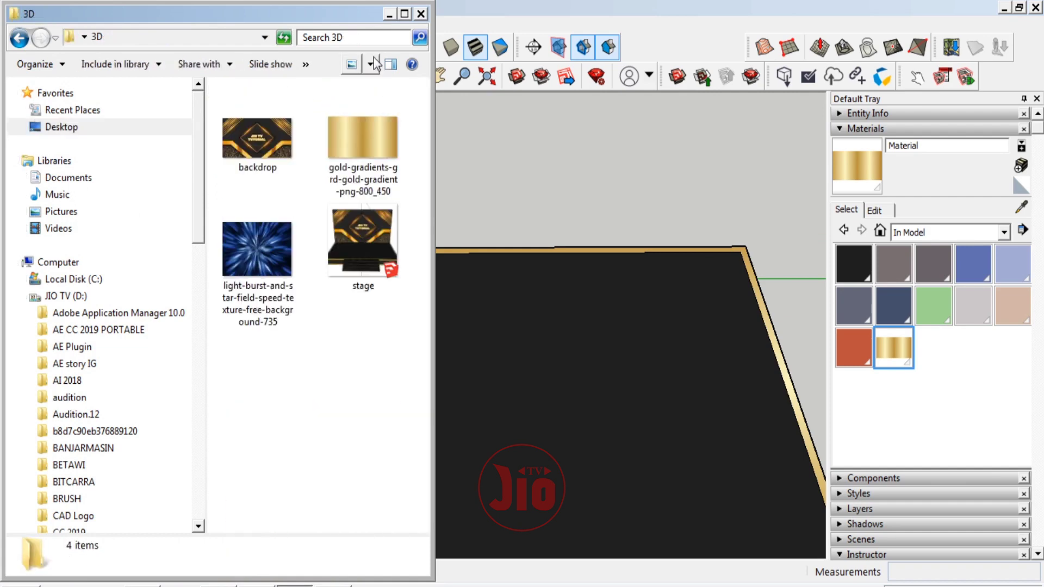
Maximize the window and view the 3D folder's images as extra large thumbnails
left_click(405, 14)
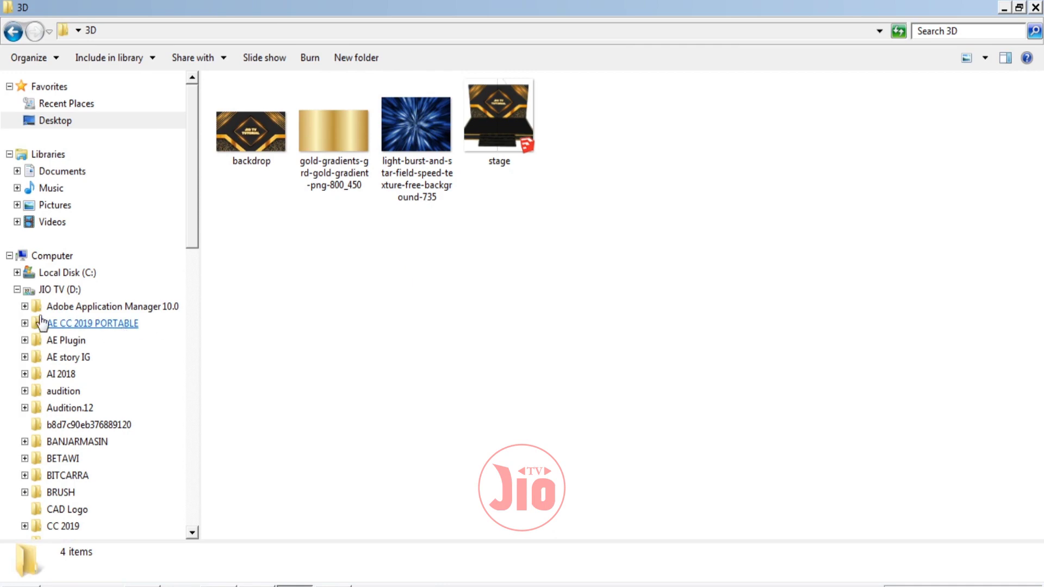
left_click(17, 289)
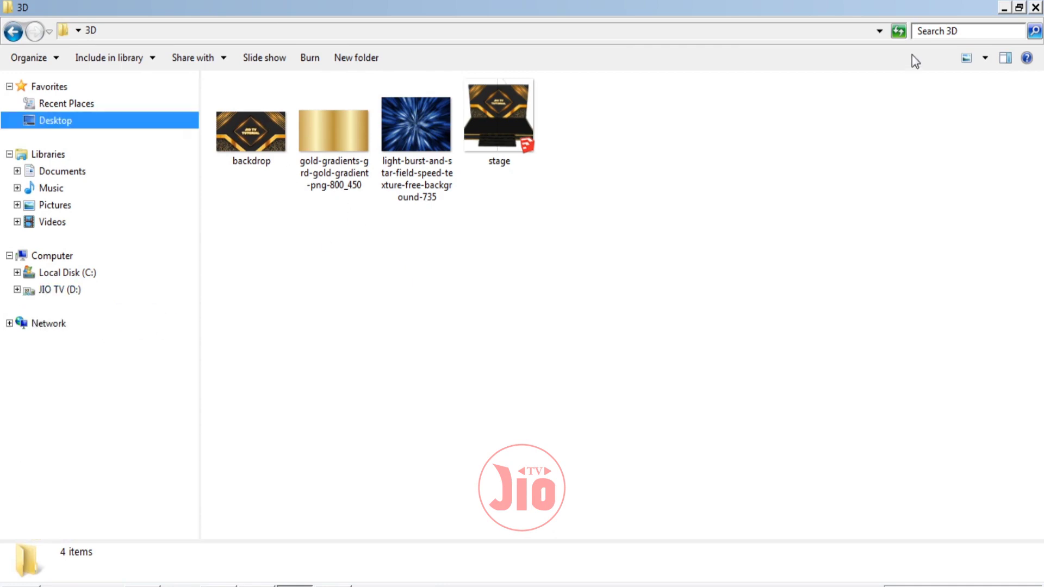
left_click(992, 57)
left_click(1007, 22)
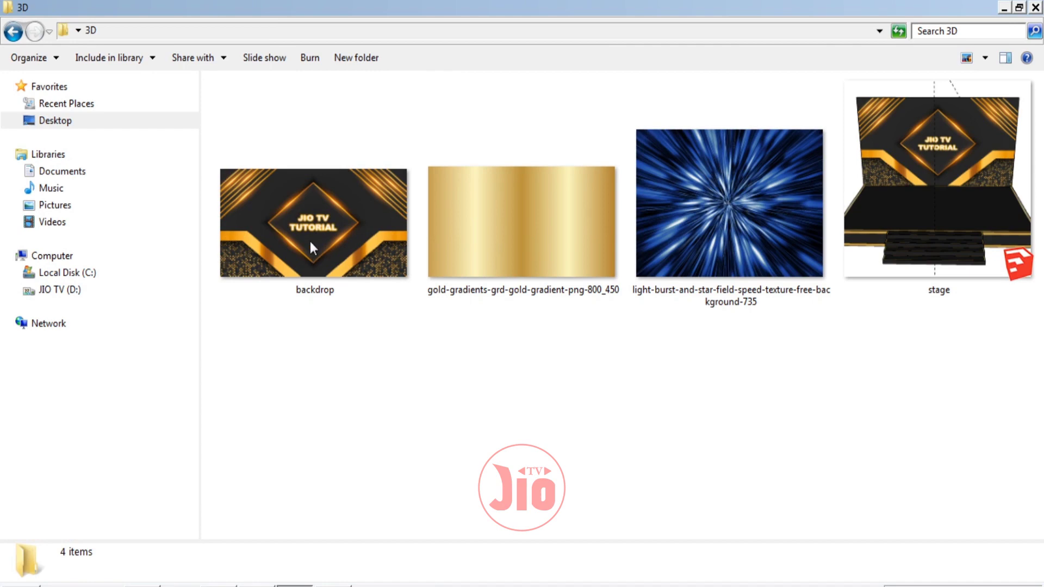
left_click(316, 582)
left_click_drag(482, 296, 397, 268)
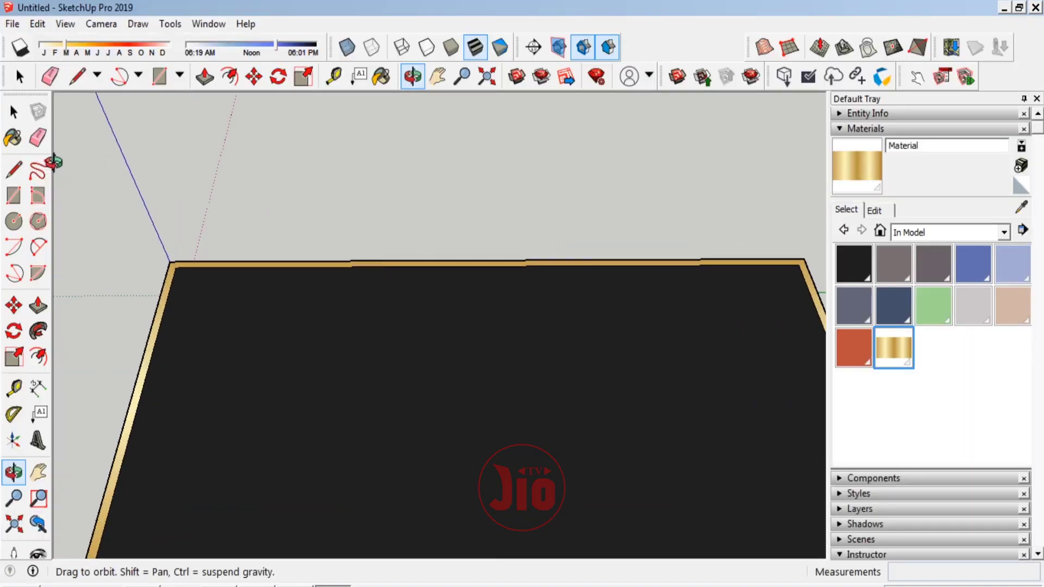
Draw lines across the stage top to close off a strip along its back edge
left_click(13, 169)
scroll(205, 247, "up", 1)
scroll(160, 259, "up", 2)
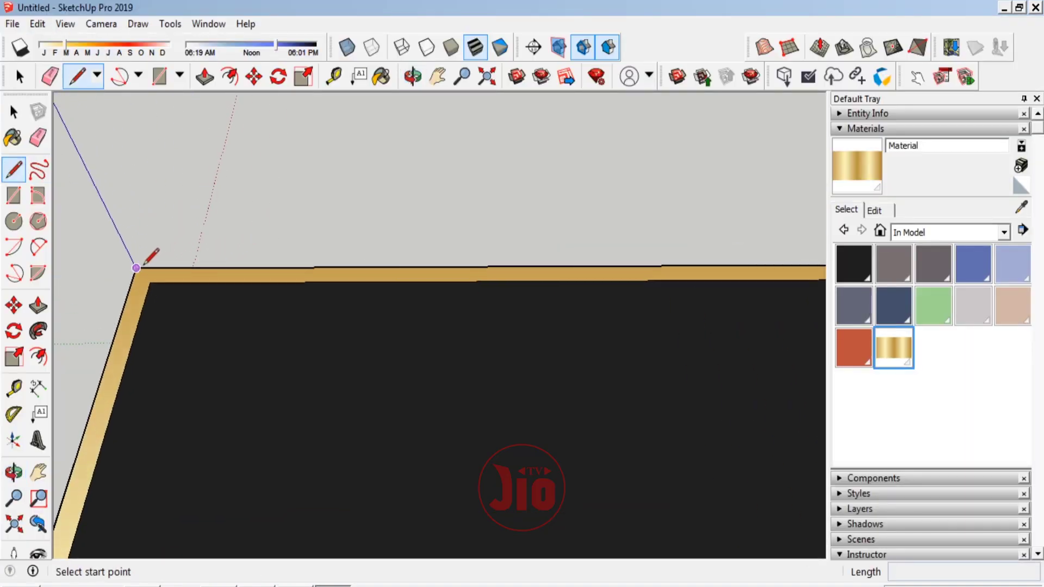
left_click(136, 267)
type("15")
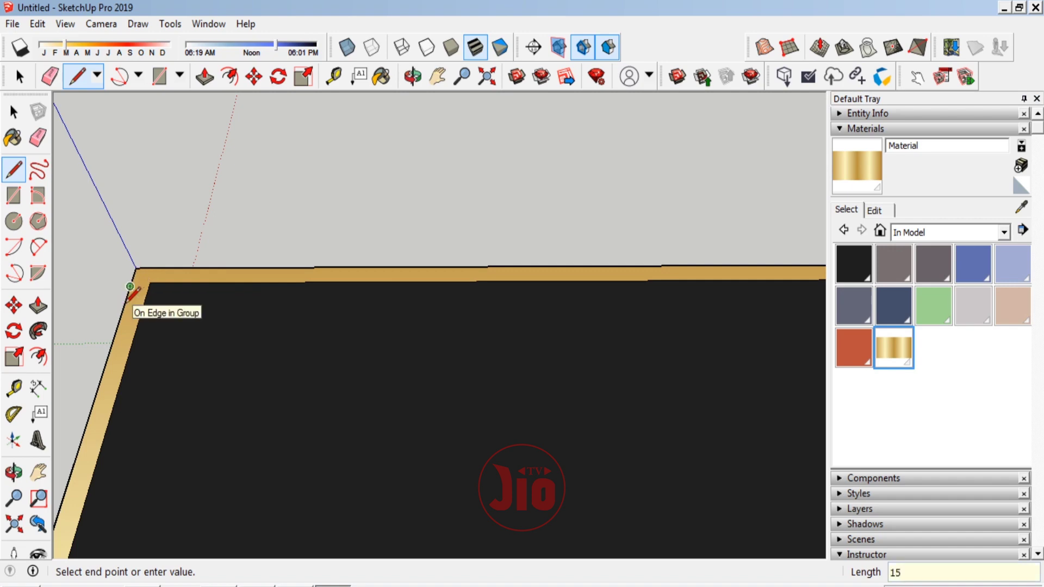
scroll(131, 288, "down", 1)
scroll(130, 291, "down", 3)
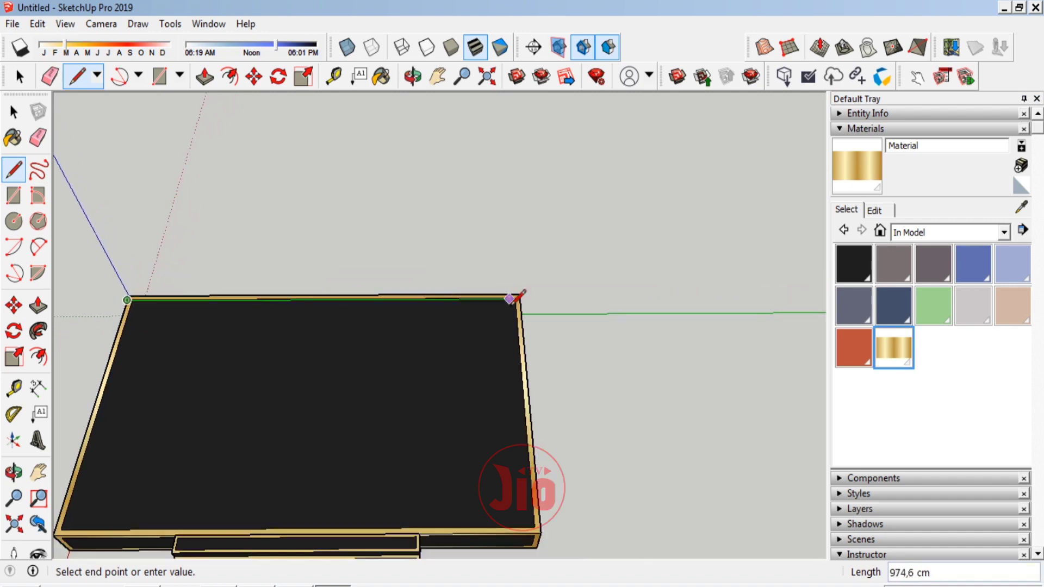
scroll(522, 296, "up", 3)
scroll(529, 297, "up", 1)
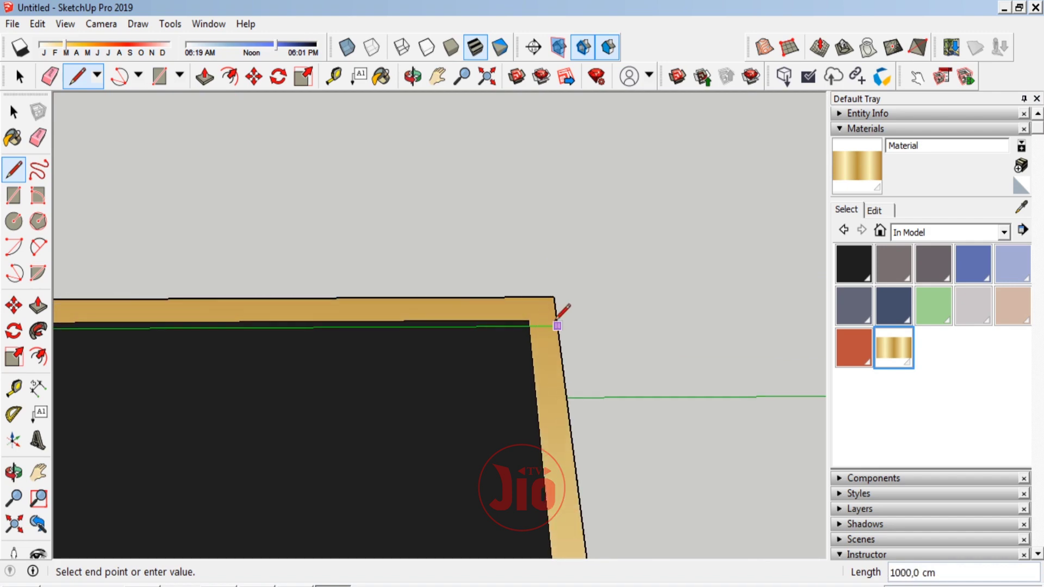
left_click(555, 298)
scroll(620, 291, "down", 2)
scroll(620, 289, "down", 1)
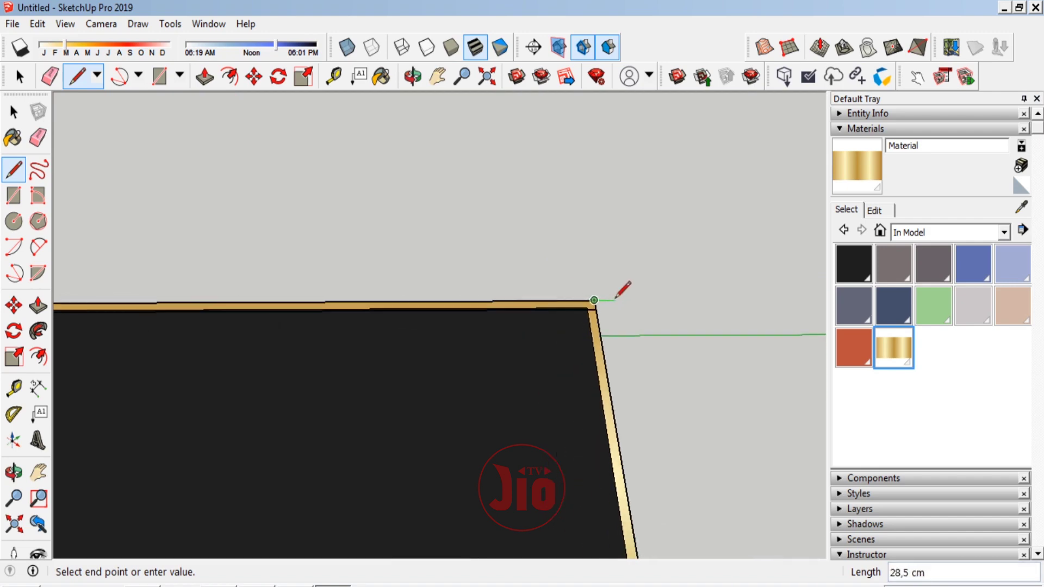
scroll(612, 294, "down", 1)
scroll(180, 288, "up", 3)
scroll(185, 291, "up", 1)
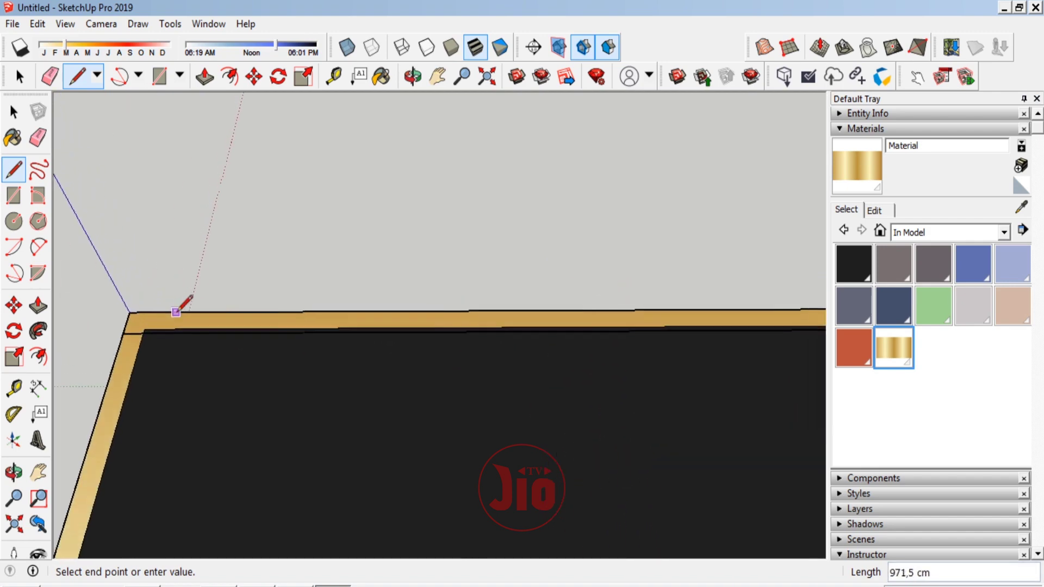
left_click(128, 312)
Push/Pull the back strip up 550 cm into a wall and orbit to an angled view
key("p")
left_click_drag(200, 327, 173, 258)
type("550")
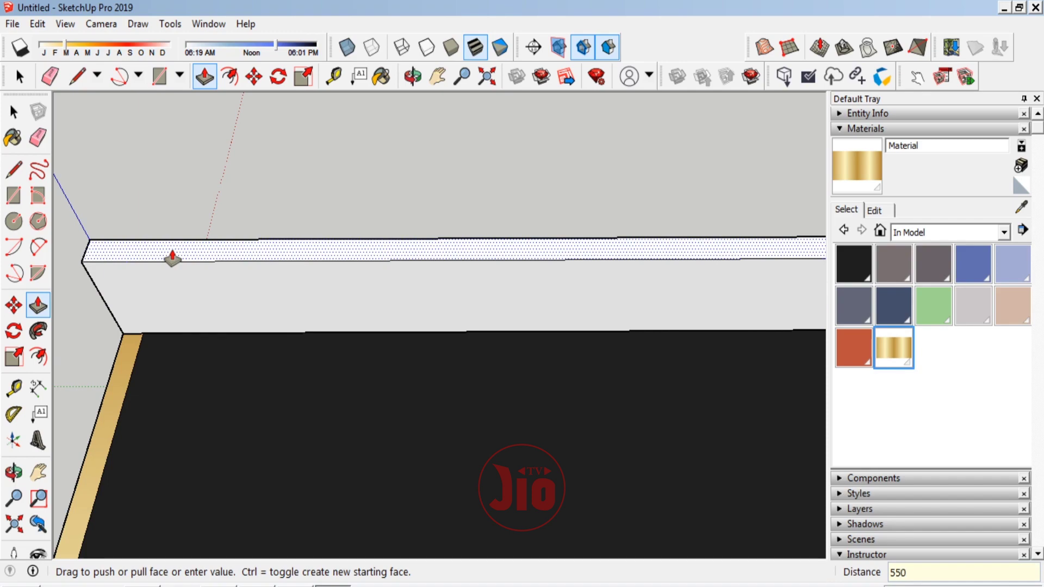
key("Return")
scroll(245, 256, "down", 3)
scroll(235, 293, "down", 5)
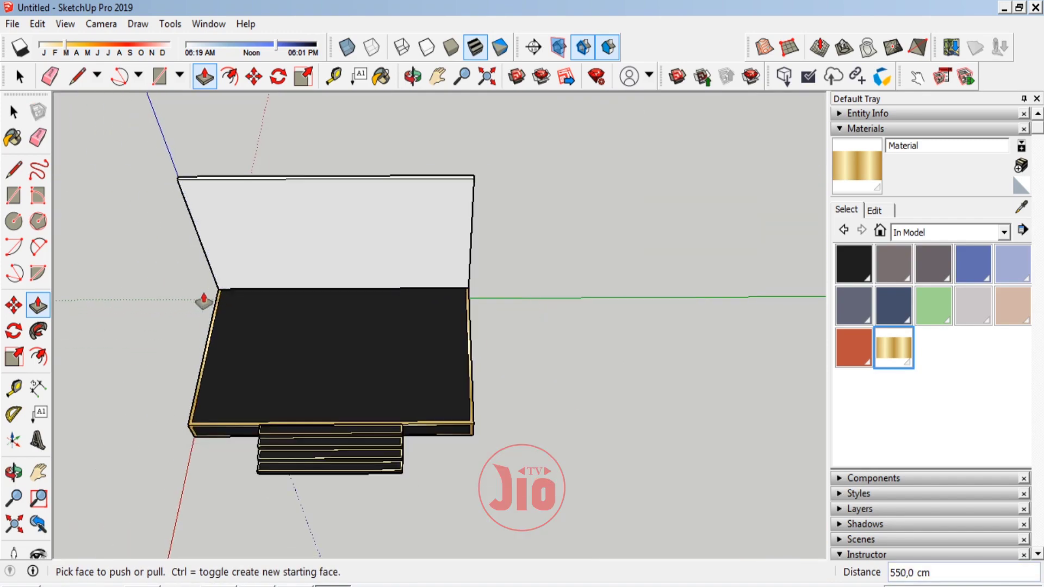
left_click(14, 472)
mouse_move(334, 326)
left_mouse_down()
mouse_move(527, 210)
mouse_move(270, 289)
mouse_move(489, 212)
mouse_move(622, 217)
mouse_move(173, 256)
left_mouse_up()
scroll(270, 288, "up", 3)
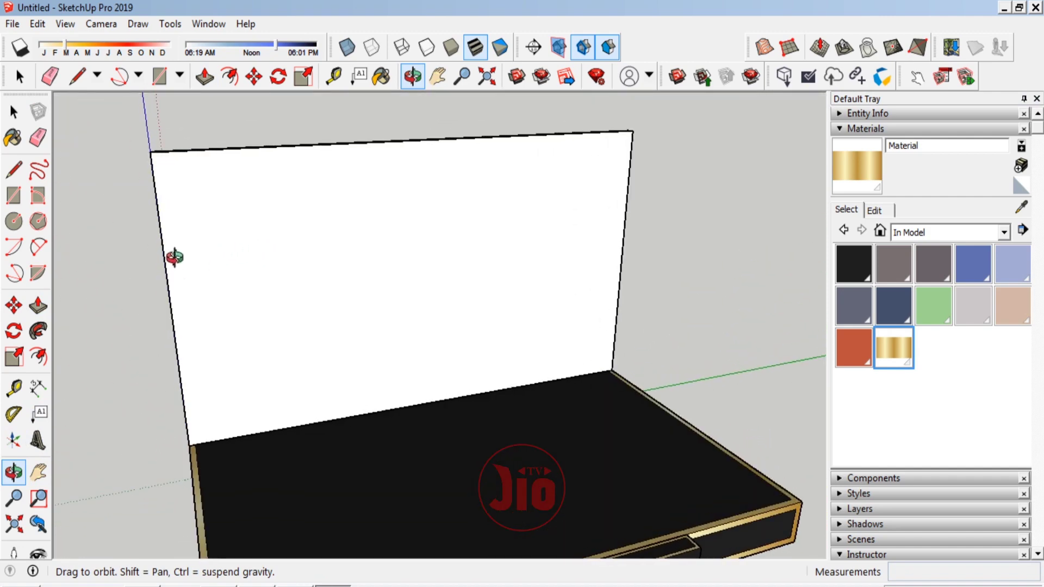
Select the white backdrop wall face and orbit to view it head-on
left_click(12, 114)
left_click(352, 240)
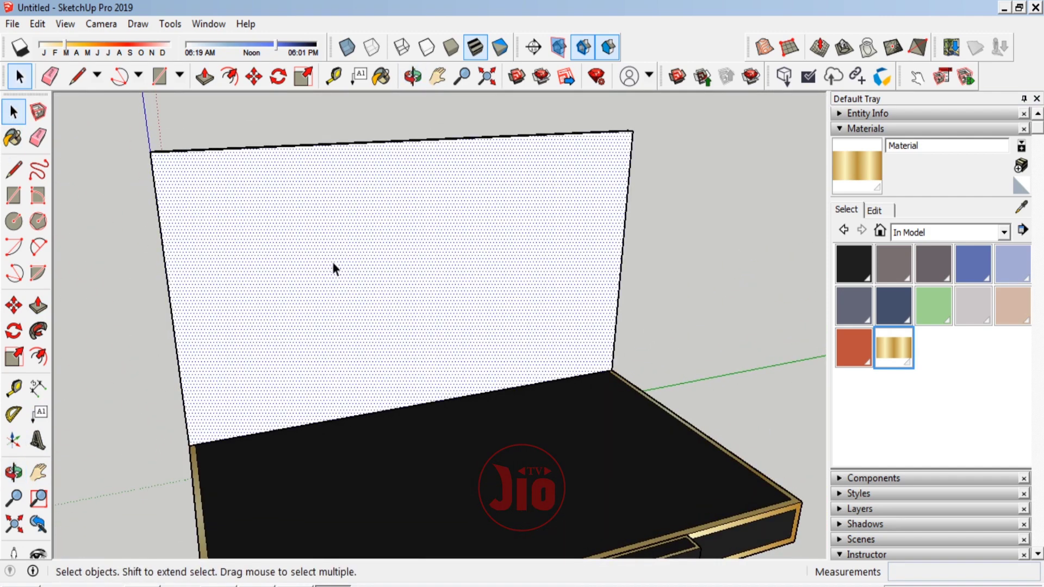
scroll(332, 262, "down", 3)
scroll(389, 280, "up", 2)
scroll(391, 266, "up", 1)
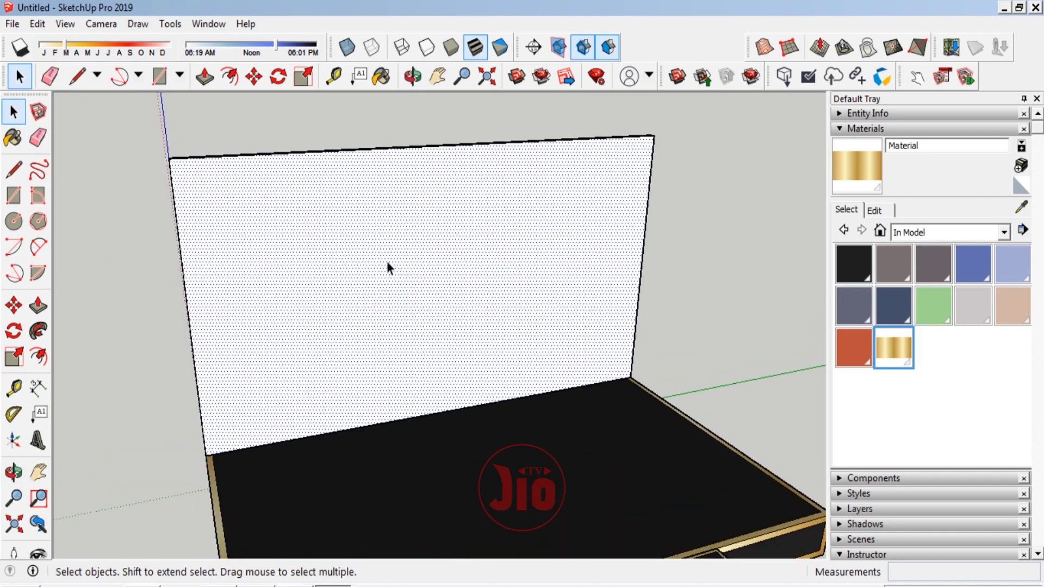
left_click(13, 472)
mouse_move(400, 388)
left_mouse_down()
mouse_move(415, 377)
mouse_move(337, 333)
left_mouse_up()
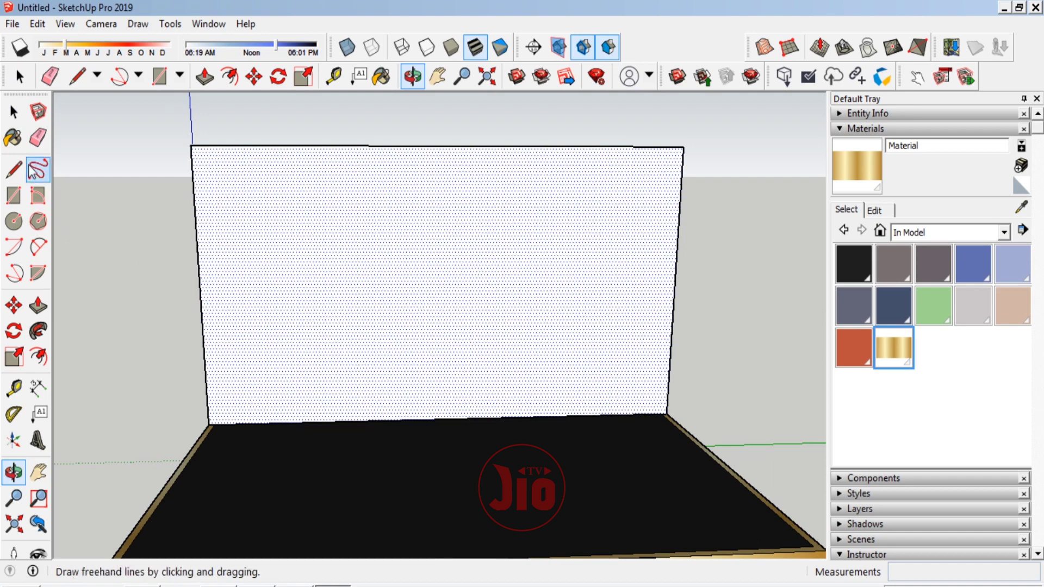
left_click(13, 139)
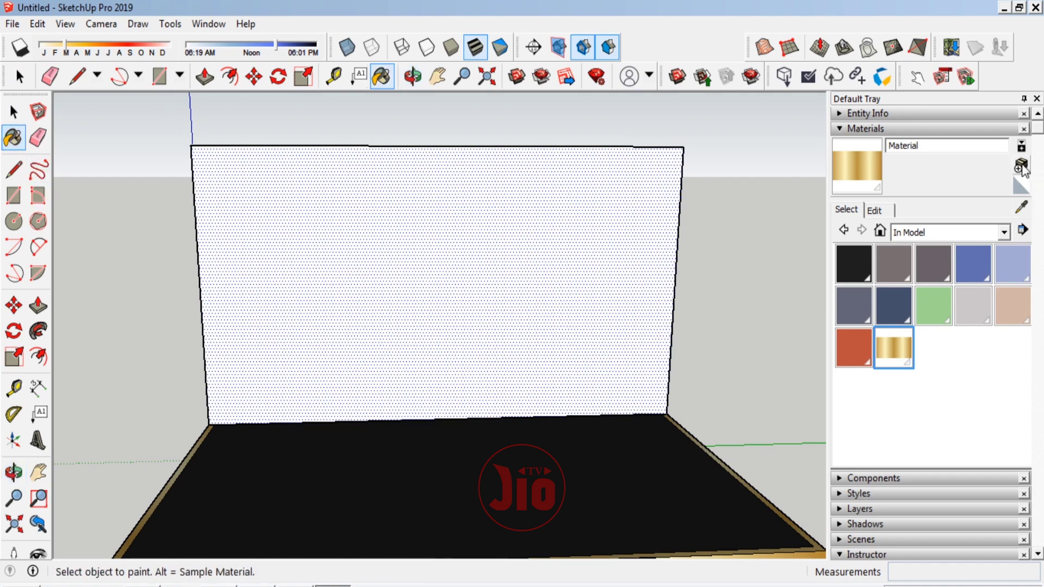
Create a backdrop.jpg material with unlinked proportions and 550 cm height, then paint the rear wall
left_click(1021, 165)
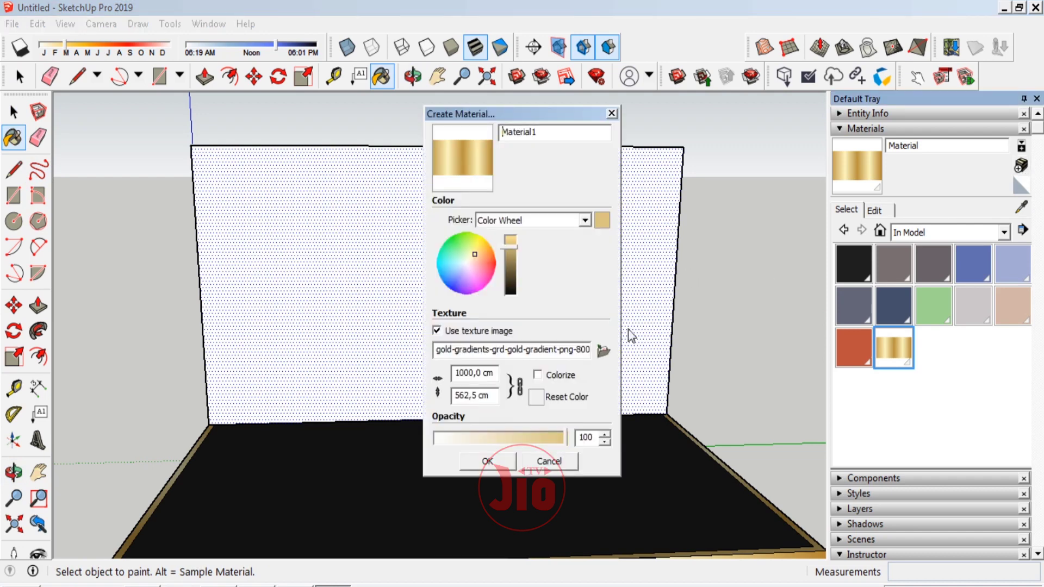
left_click(605, 352)
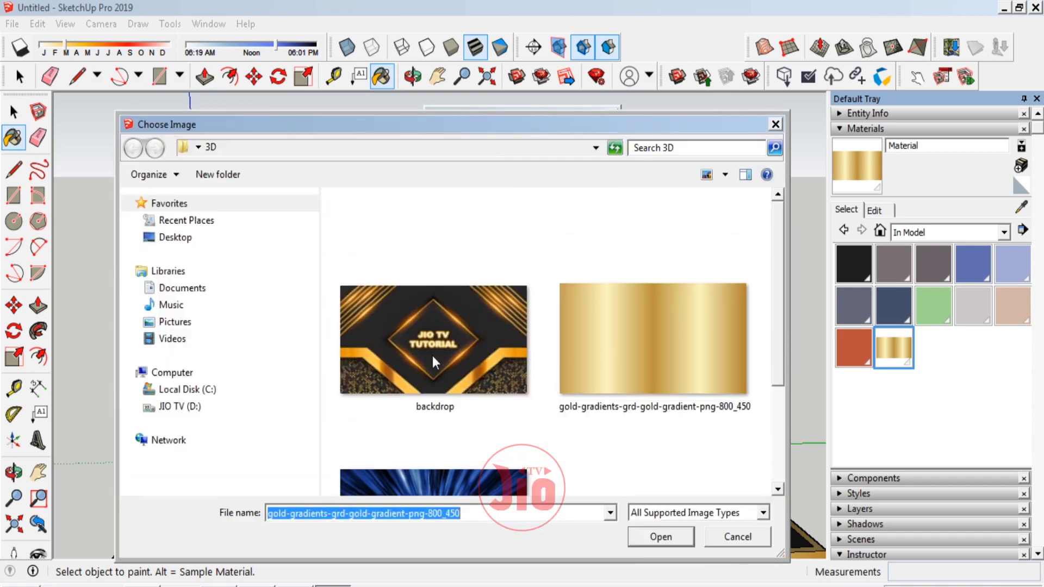
double_click(432, 355)
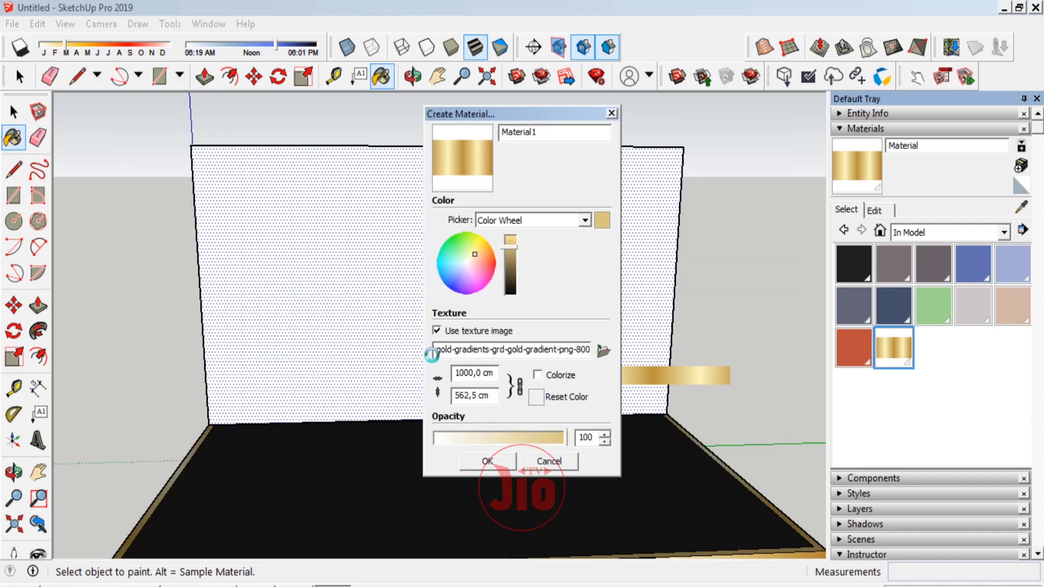
left_click_drag(497, 375, 453, 376)
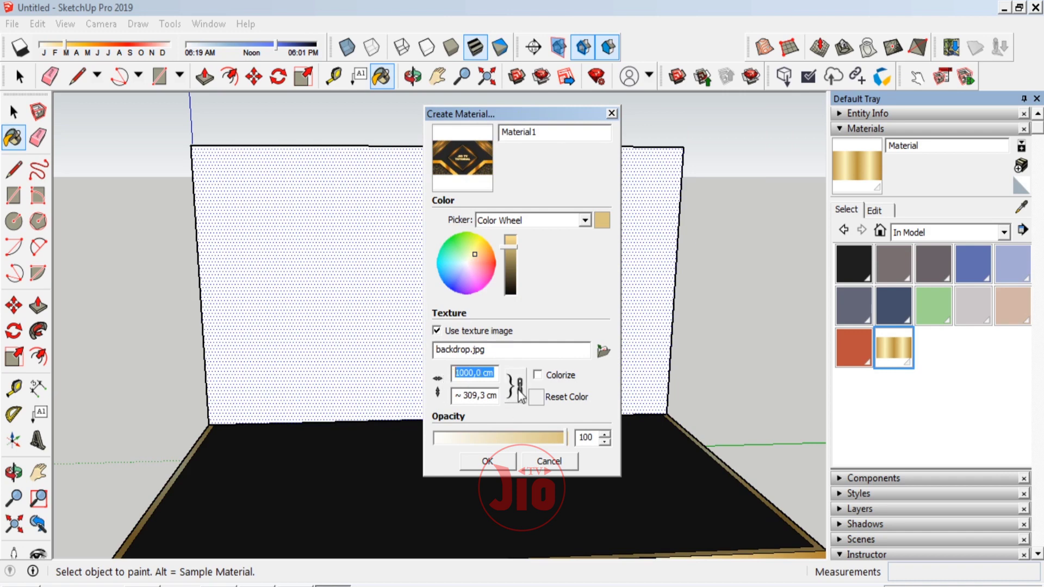
left_click(518, 389)
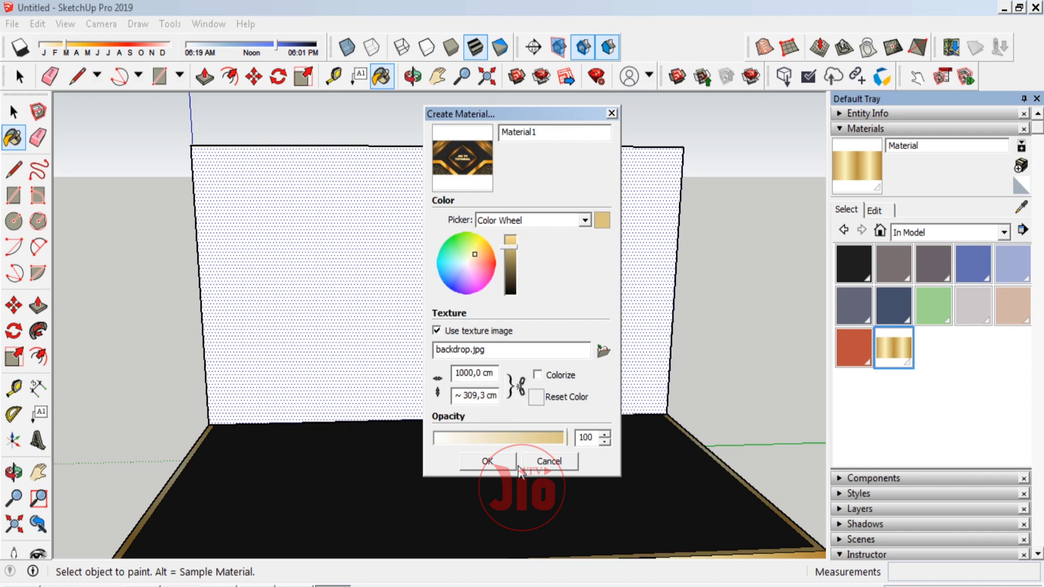
left_click_drag(497, 401, 445, 400)
type("550")
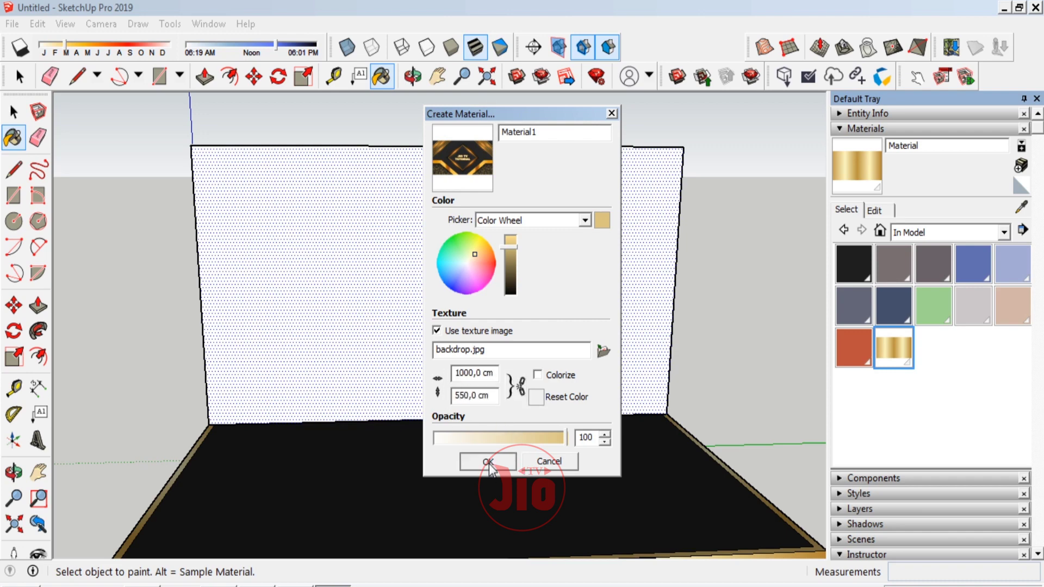
left_click(489, 463)
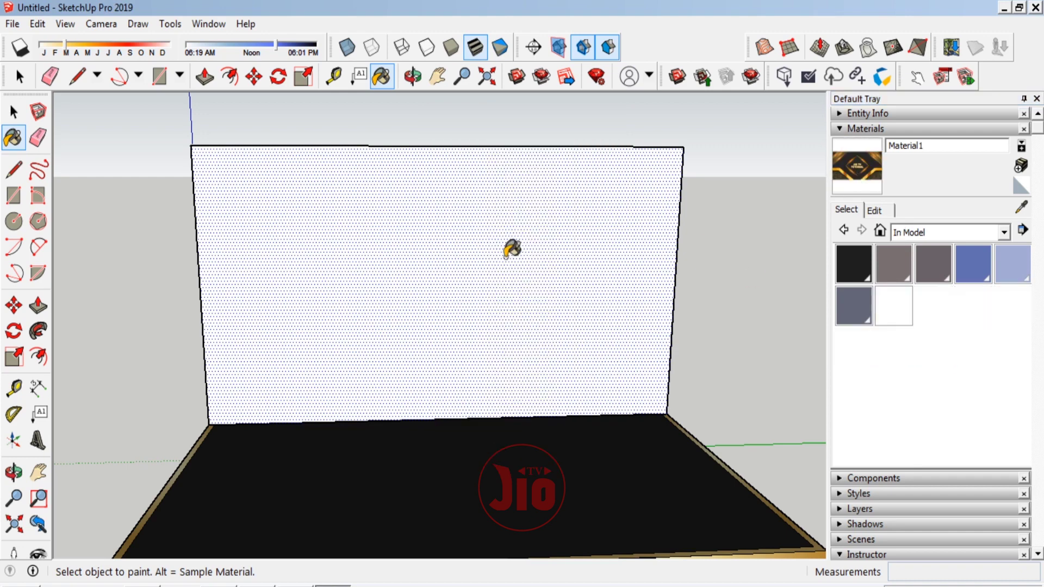
left_click(511, 249)
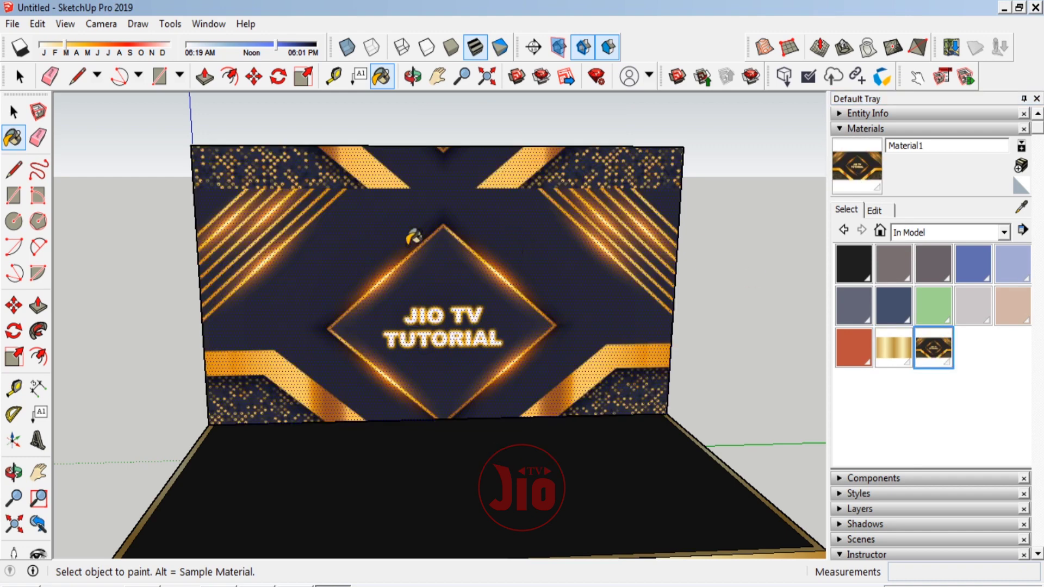
Use Texture > Position to slide the backdrop image into line with the wall, then choose Done
right_click(351, 225)
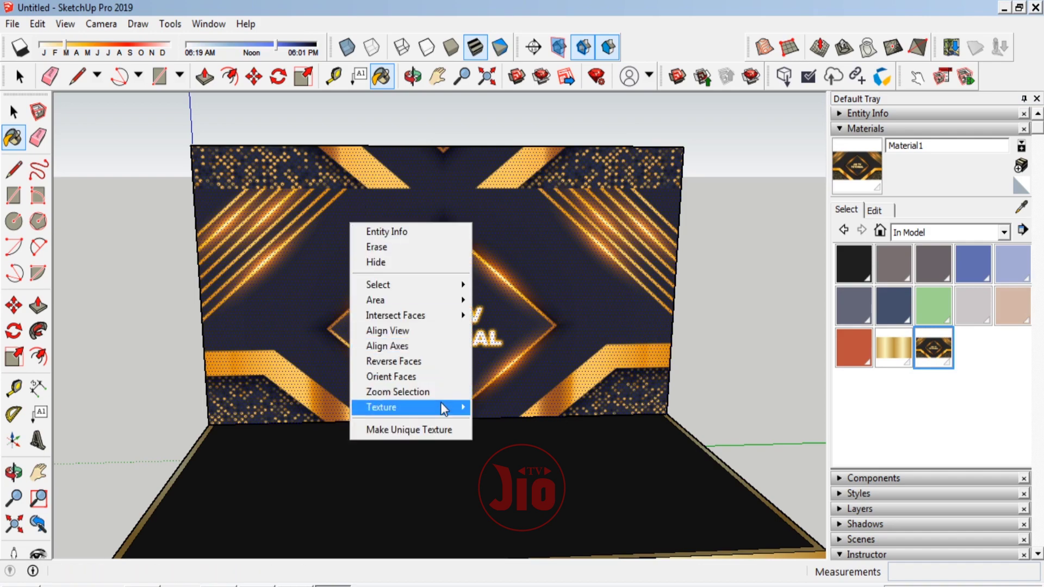
mouse_move(408, 407)
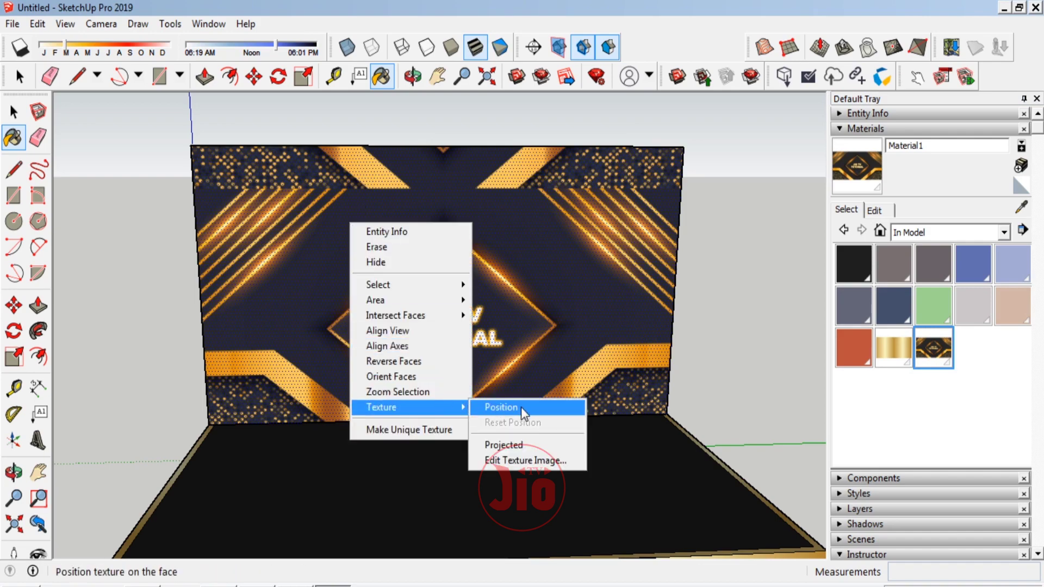
left_click(521, 407)
scroll(207, 147, "up", 3)
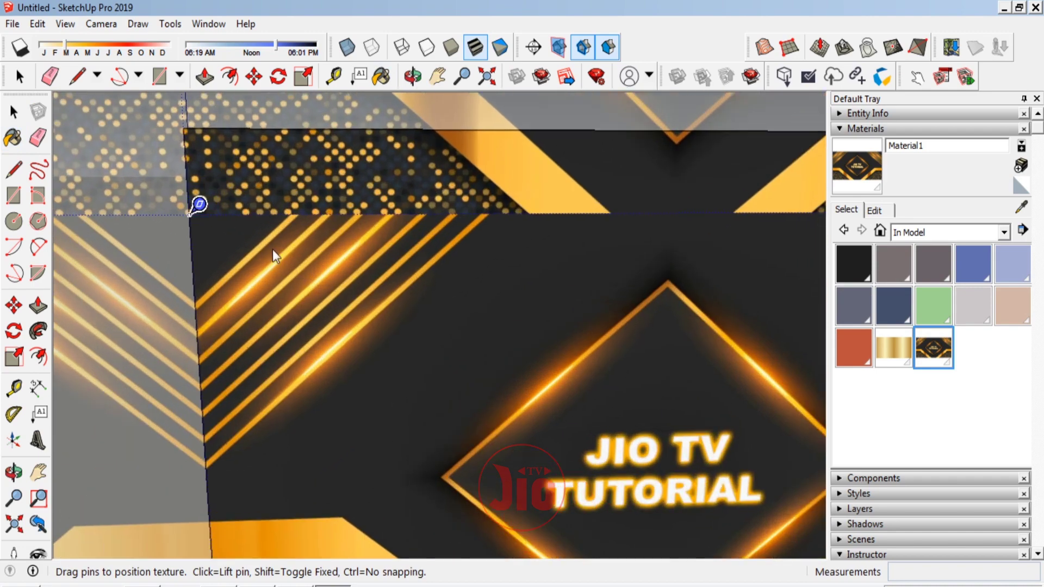
middle_click_drag(282, 263, 277, 181, "shift")
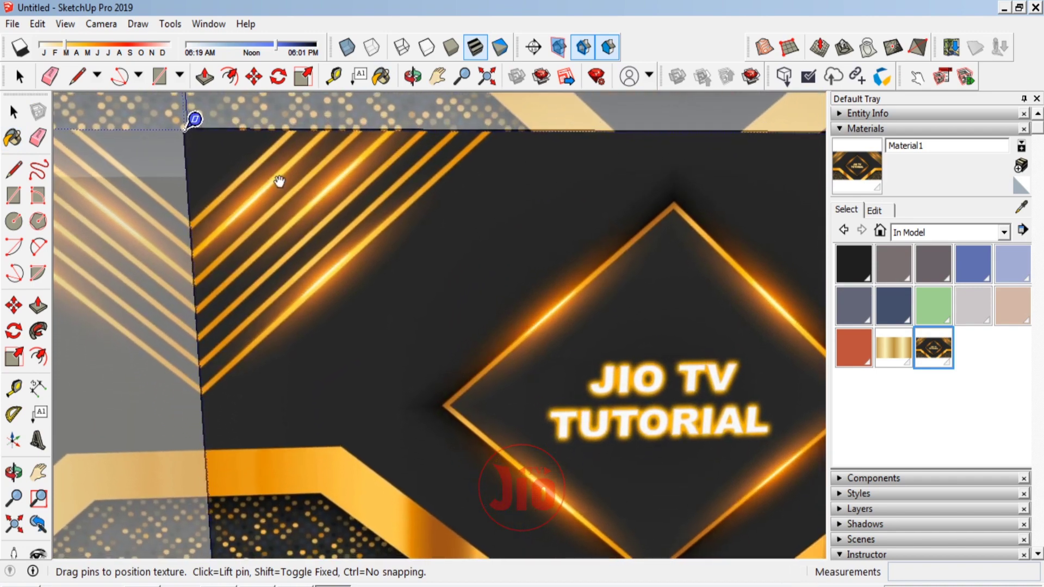
scroll(261, 204, "down", 3)
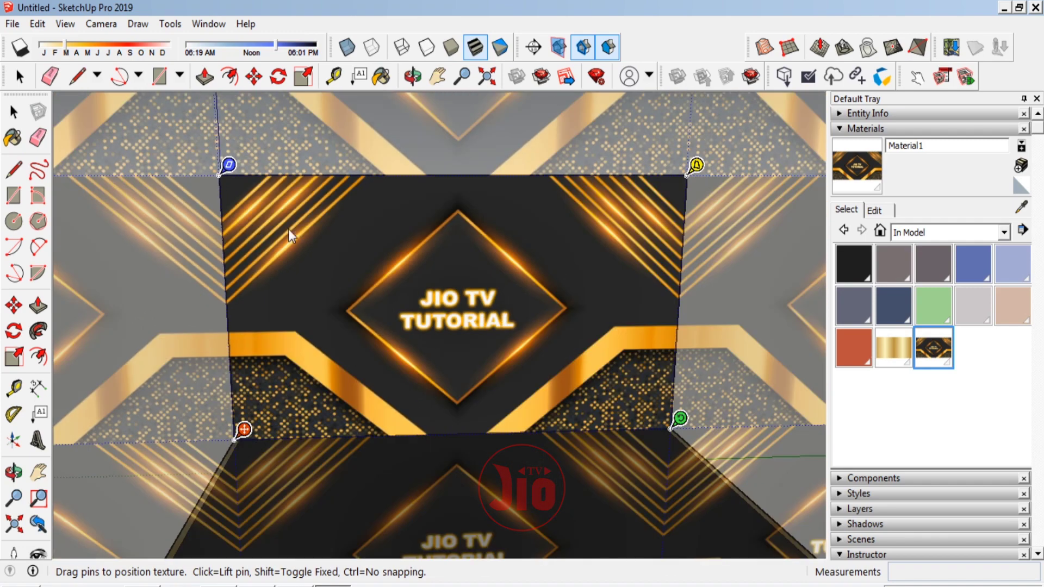
right_click(297, 234)
left_click(313, 239)
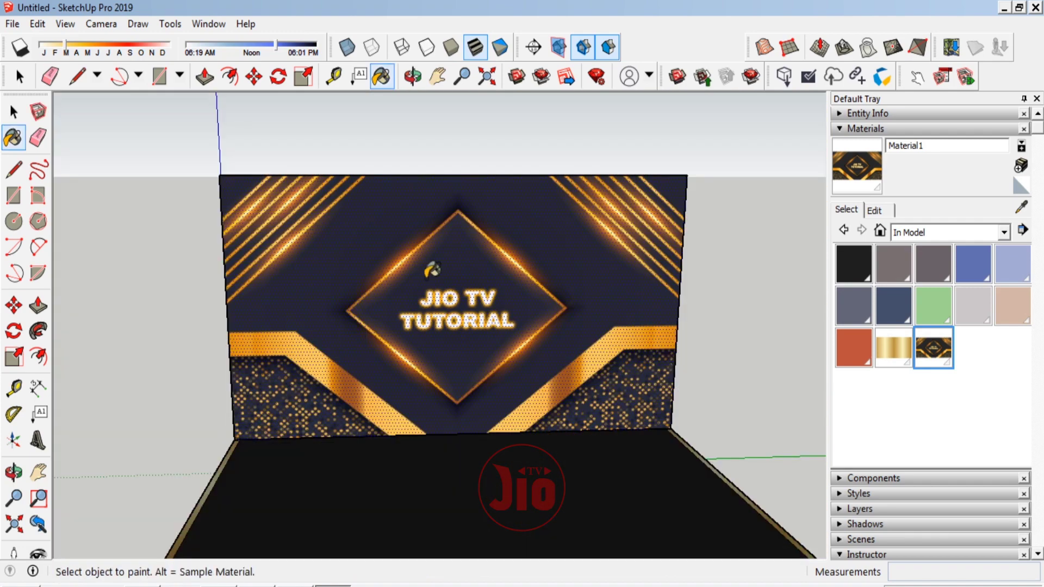
scroll(419, 278, "down", 3)
left_click(13, 112)
left_click(476, 282)
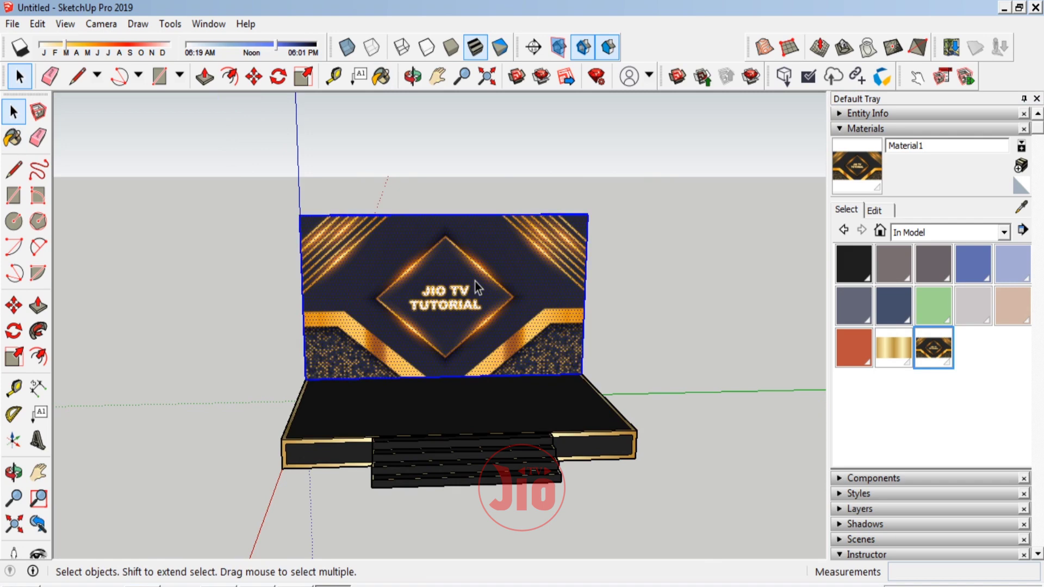
right_click(475, 282)
left_click(502, 403)
left_click(200, 317)
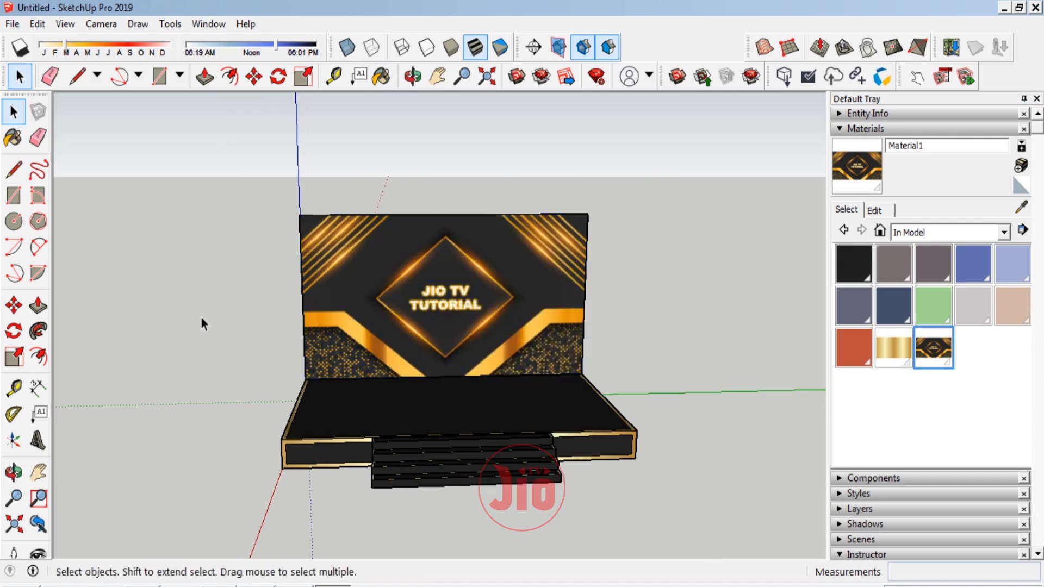
left_click(13, 472)
mouse_move(341, 424)
left_mouse_down()
mouse_move(563, 406)
mouse_move(347, 383)
mouse_move(643, 387)
mouse_move(121, 422)
left_mouse_up()
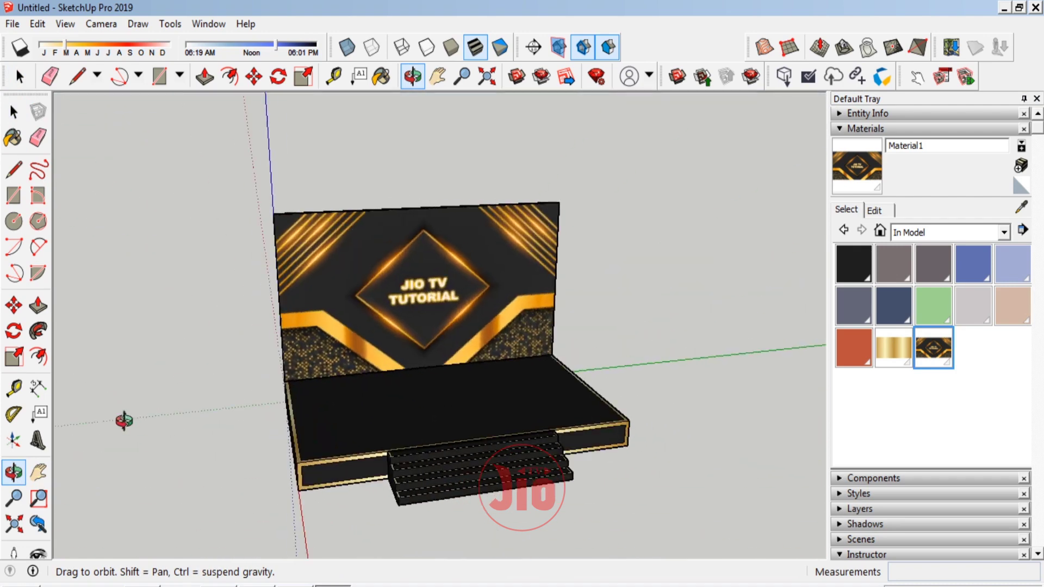
mouse_move(526, 378)
left_mouse_down()
mouse_move(398, 447)
mouse_move(465, 476)
mouse_move(487, 264)
left_mouse_up()
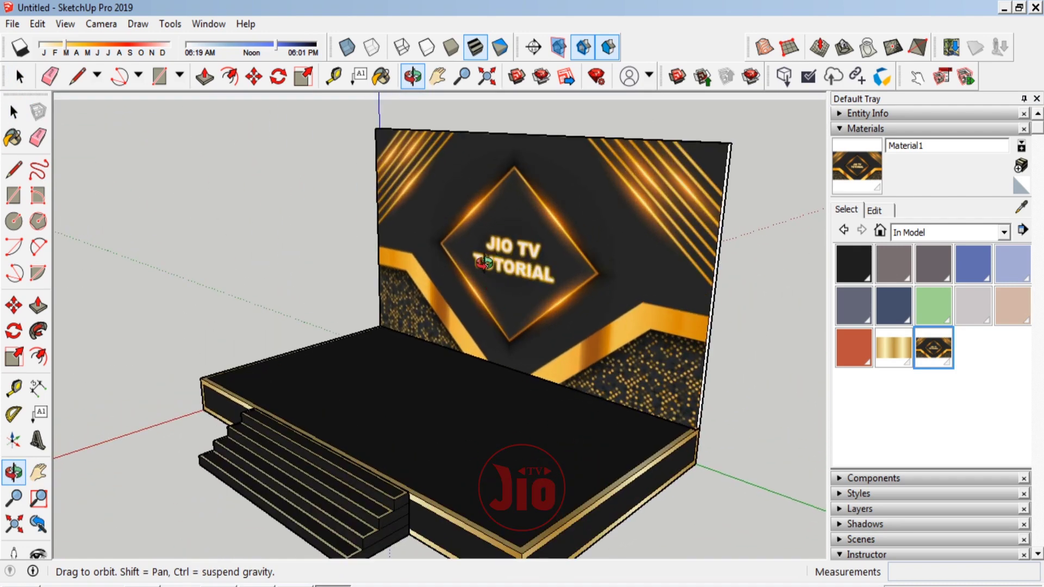
mouse_move(362, 280)
left_mouse_down()
mouse_move(361, 268)
mouse_move(577, 214)
mouse_move(544, 245)
mouse_move(531, 280)
mouse_move(283, 287)
left_mouse_up()
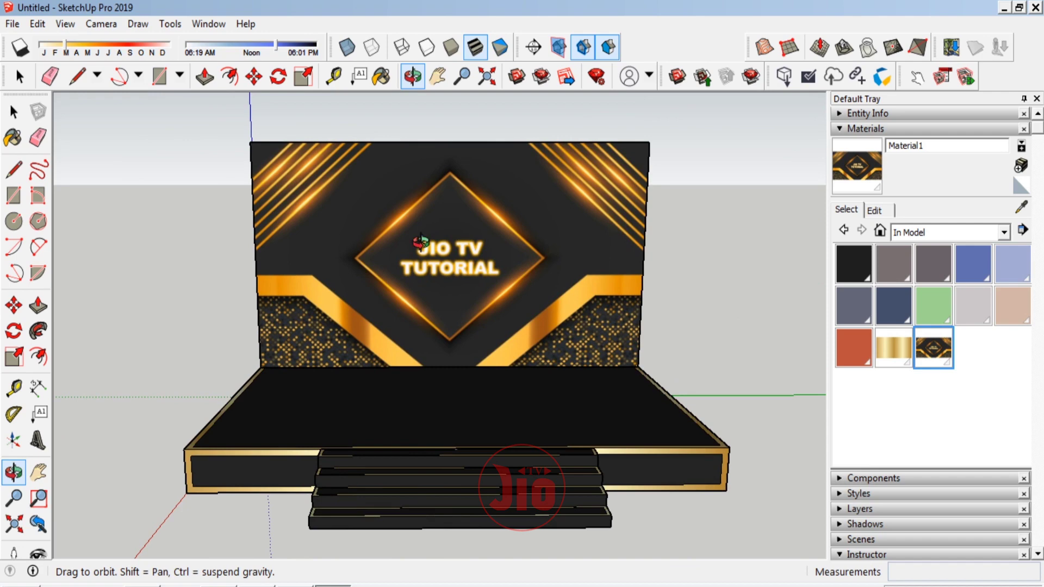
scroll(462, 238, "up", 3)
scroll(465, 238, "down", 3)
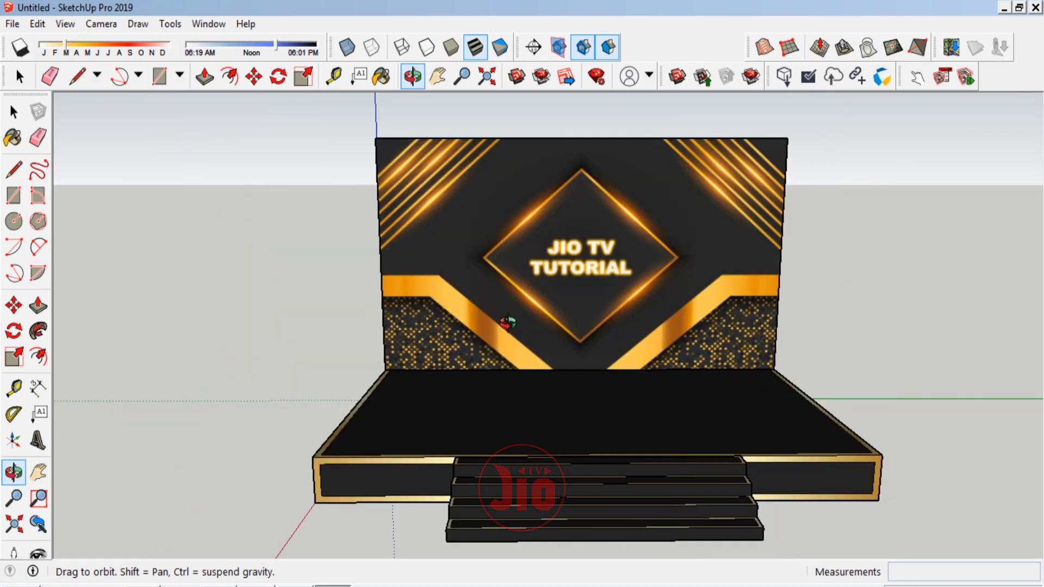
left_click_drag(508, 320, 508, 326)
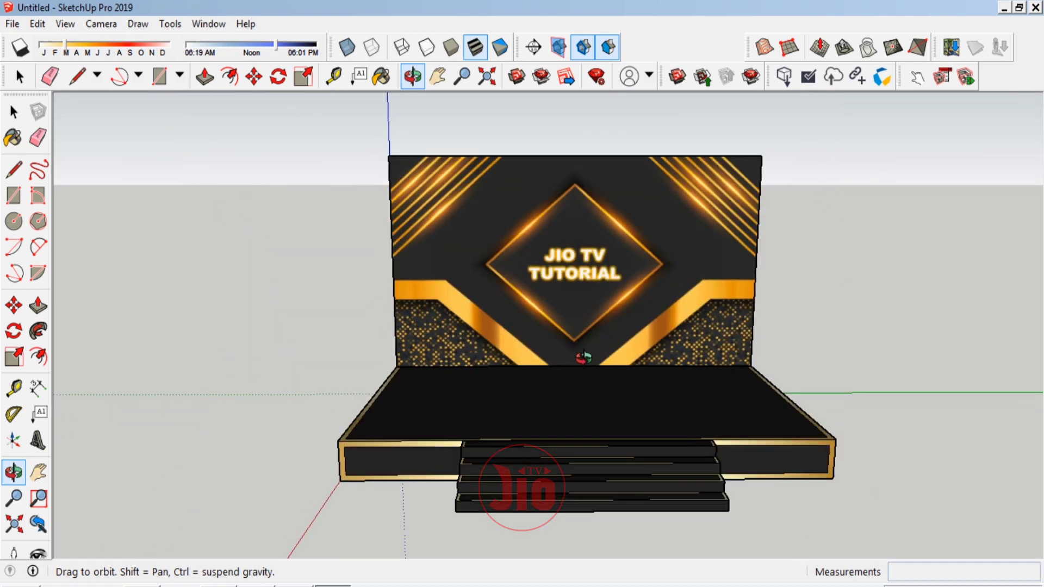